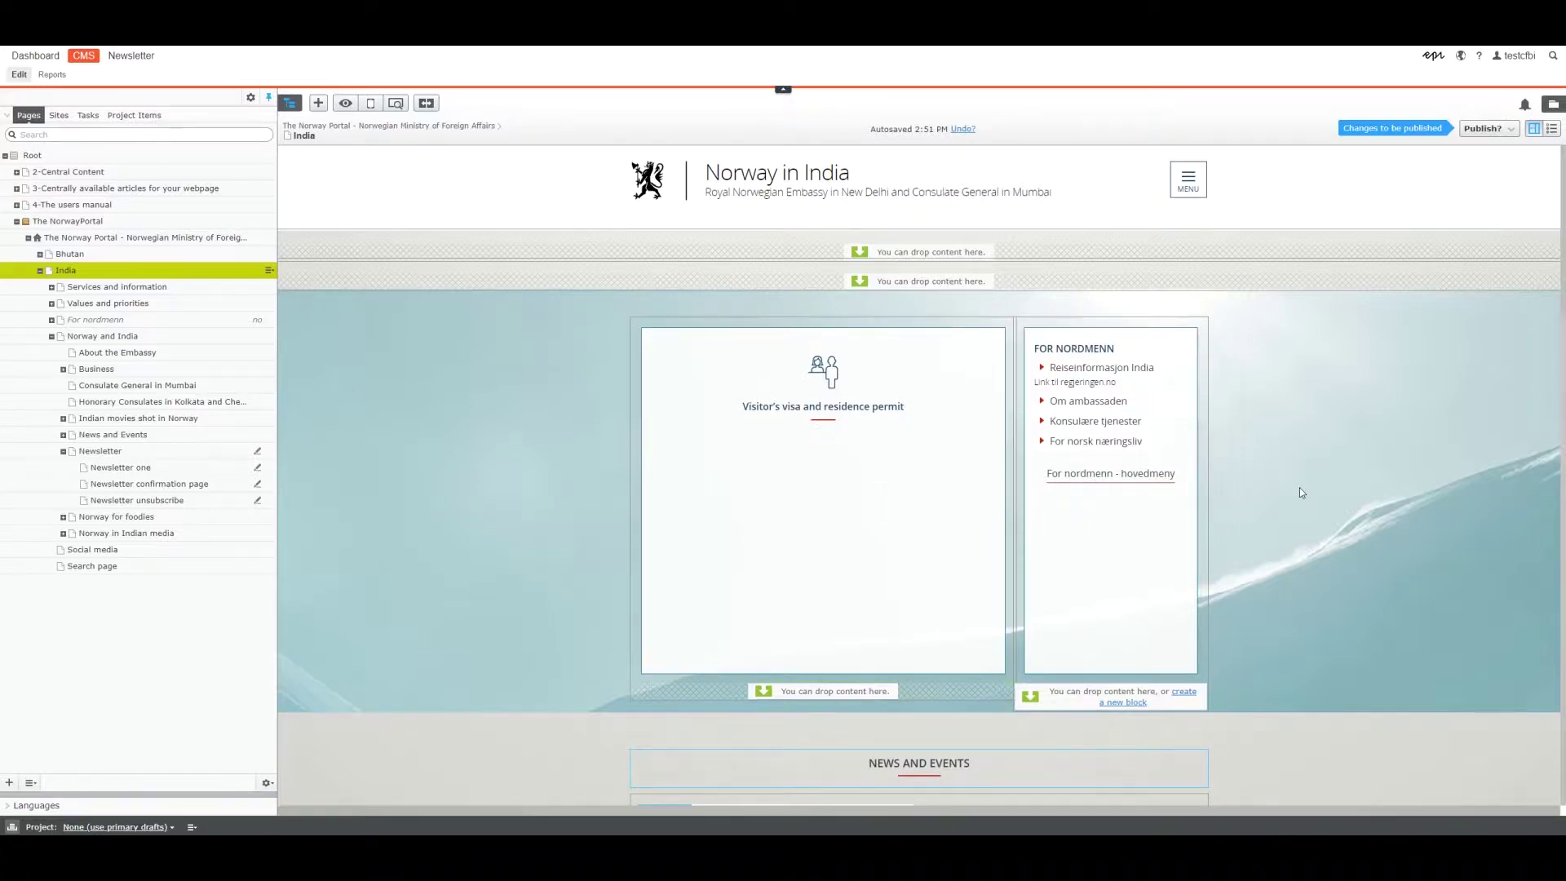
Review the India page's footer and the Newsletter, Newsletter one, Newsletter confirmation and Newsletter unsubscribe pages
scroll(1299, 489, down, 15)
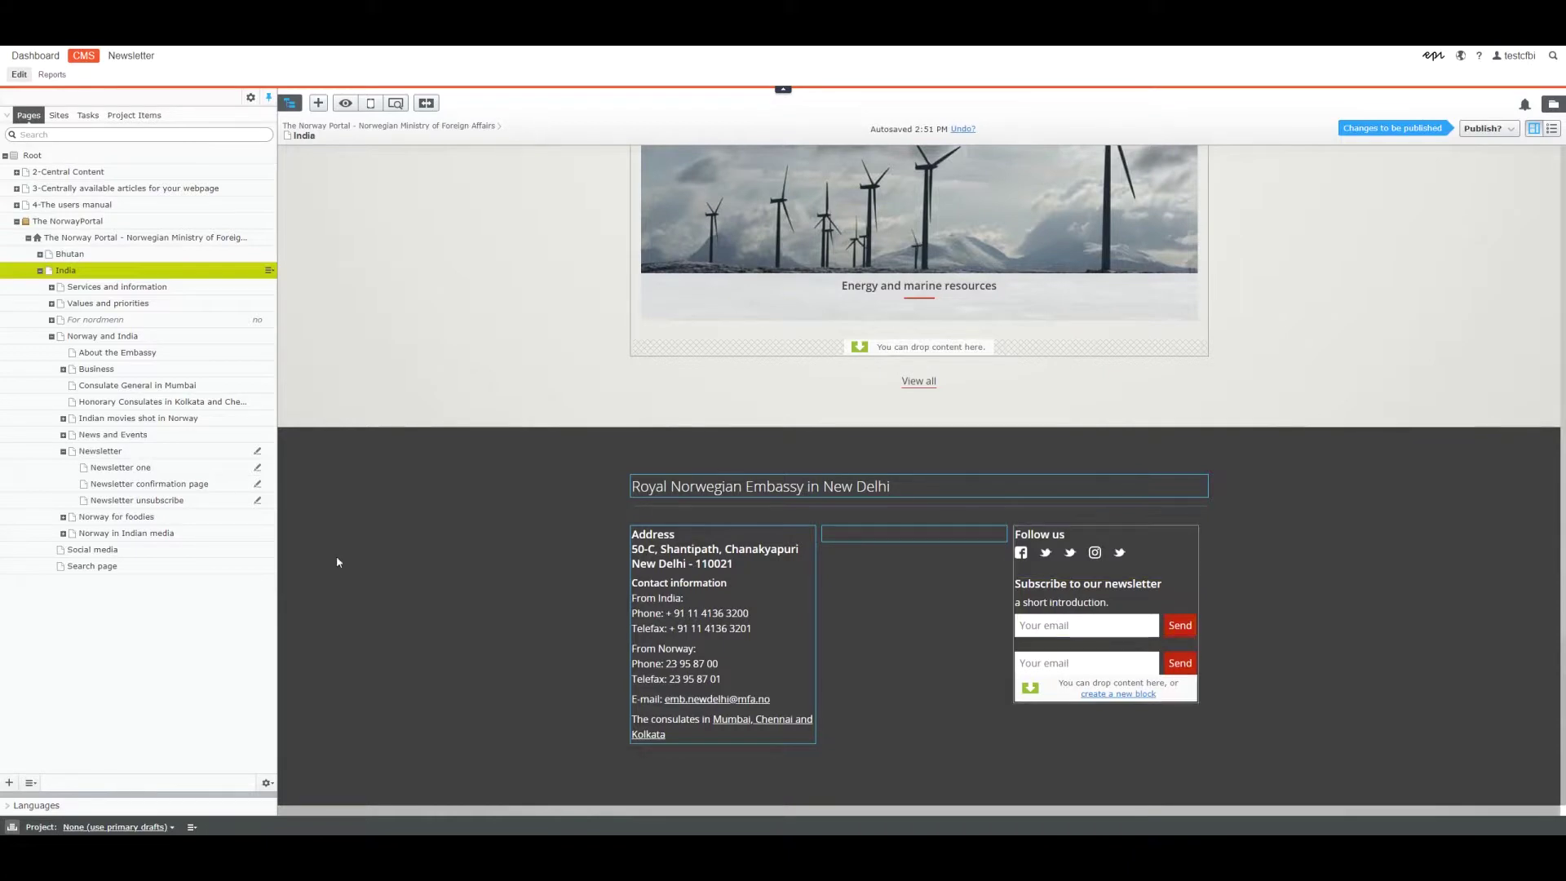
click(105, 453)
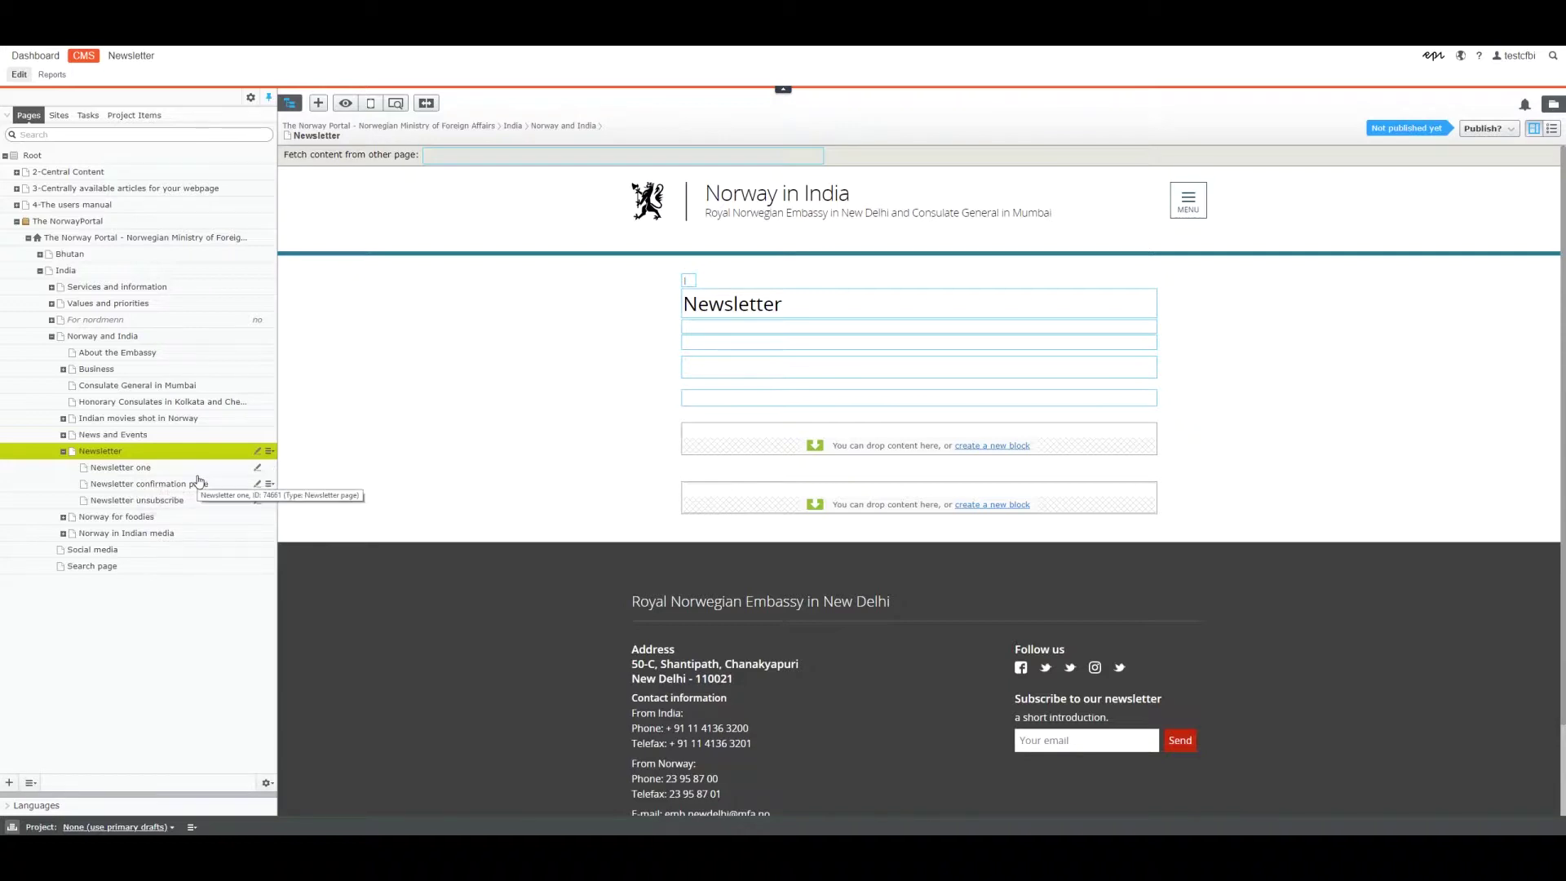
click(142, 473)
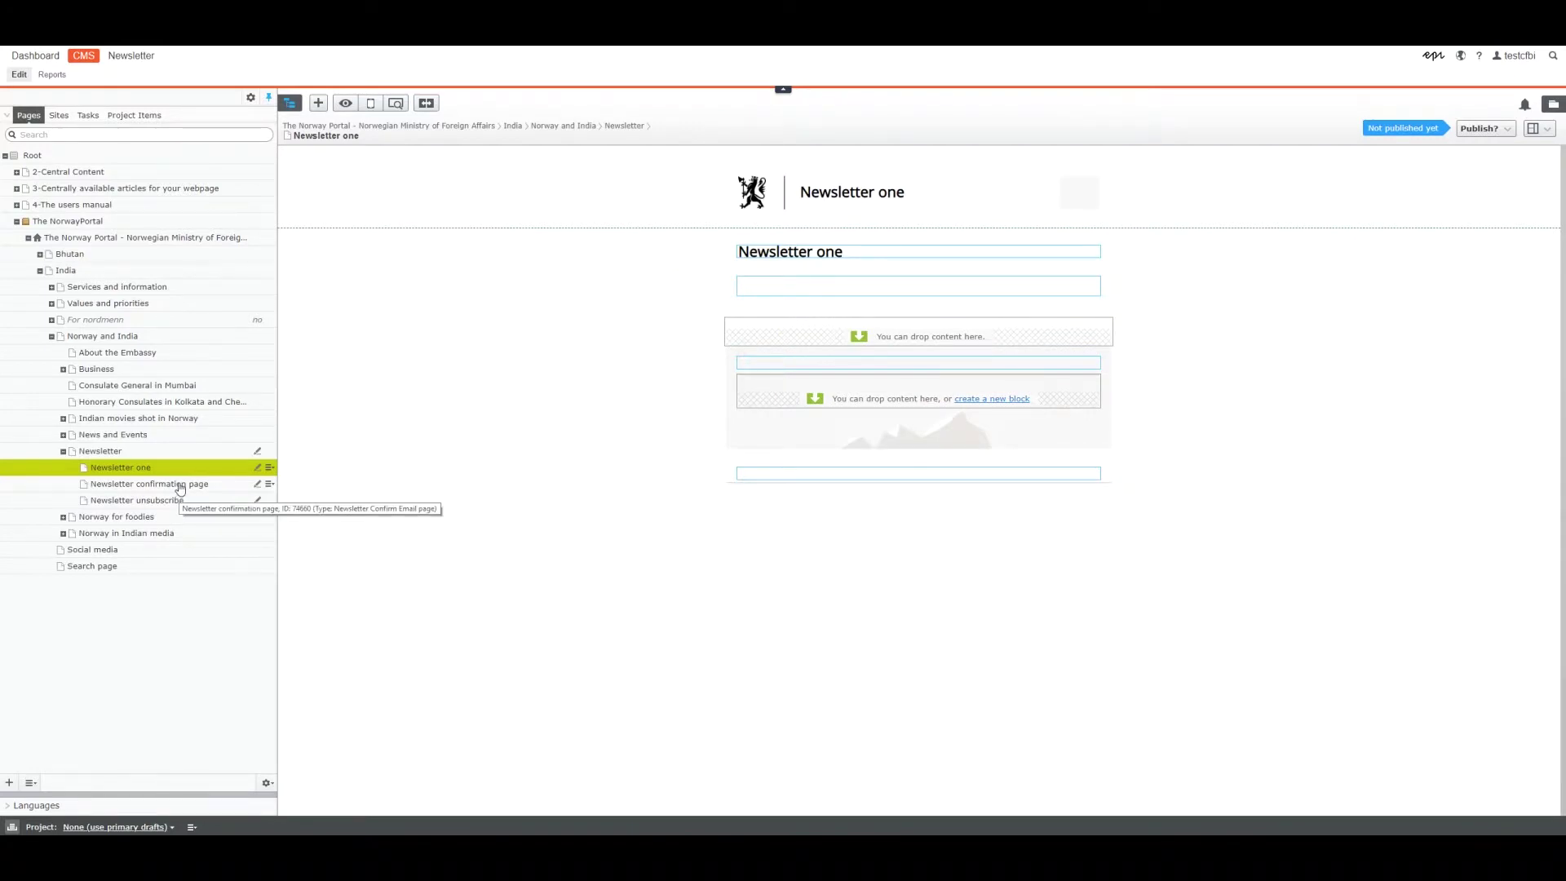
click(180, 484)
click(170, 501)
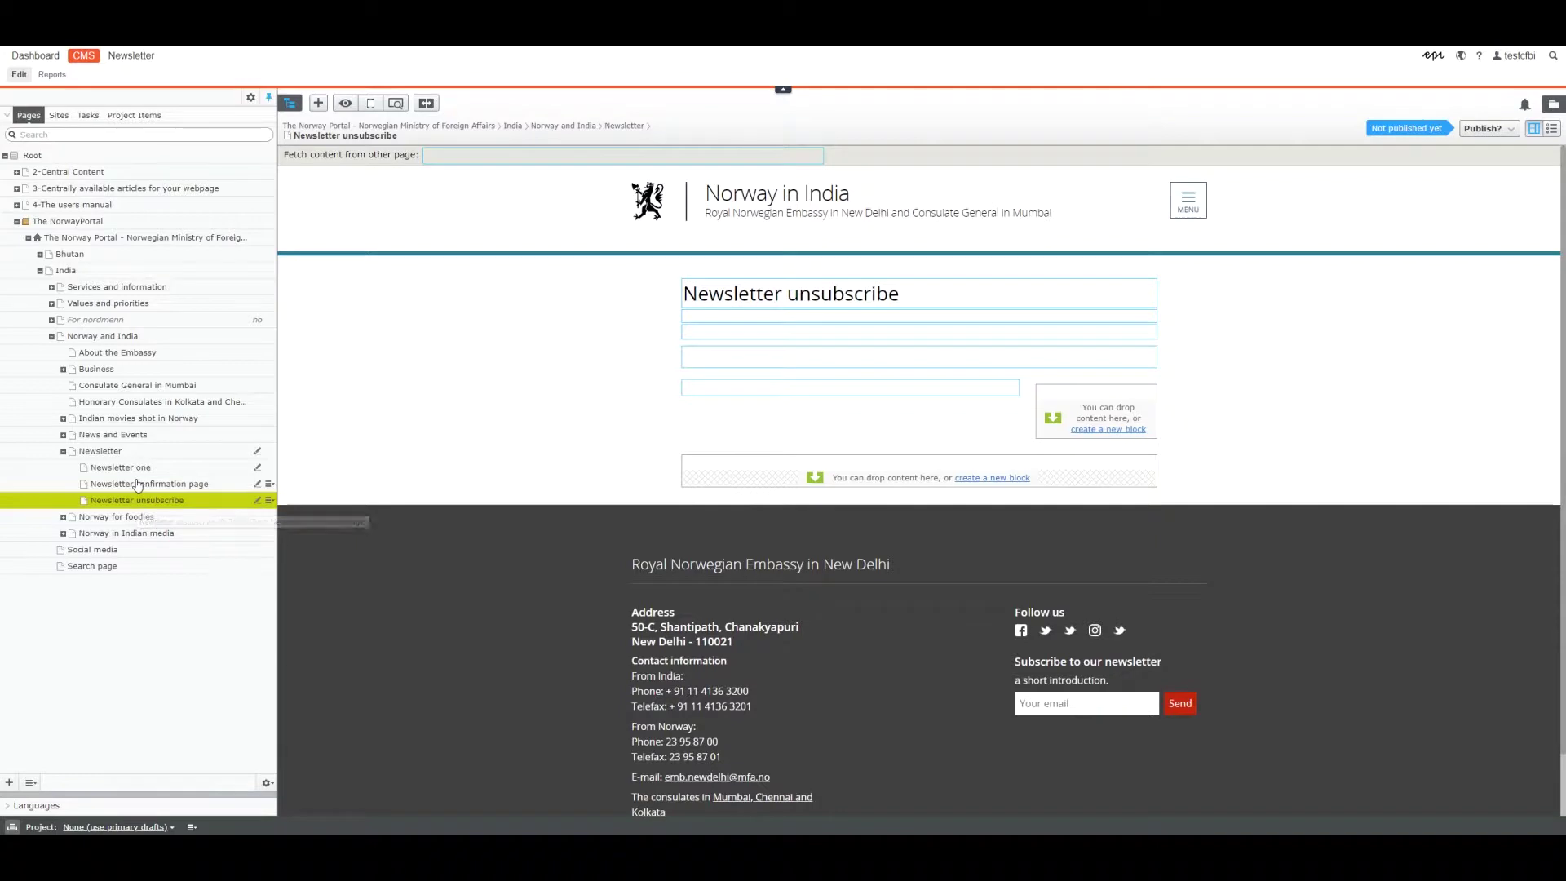
Open the Newsletter confirmation page and examine the footer's "Subscribe to our newsletter" form
click(138, 486)
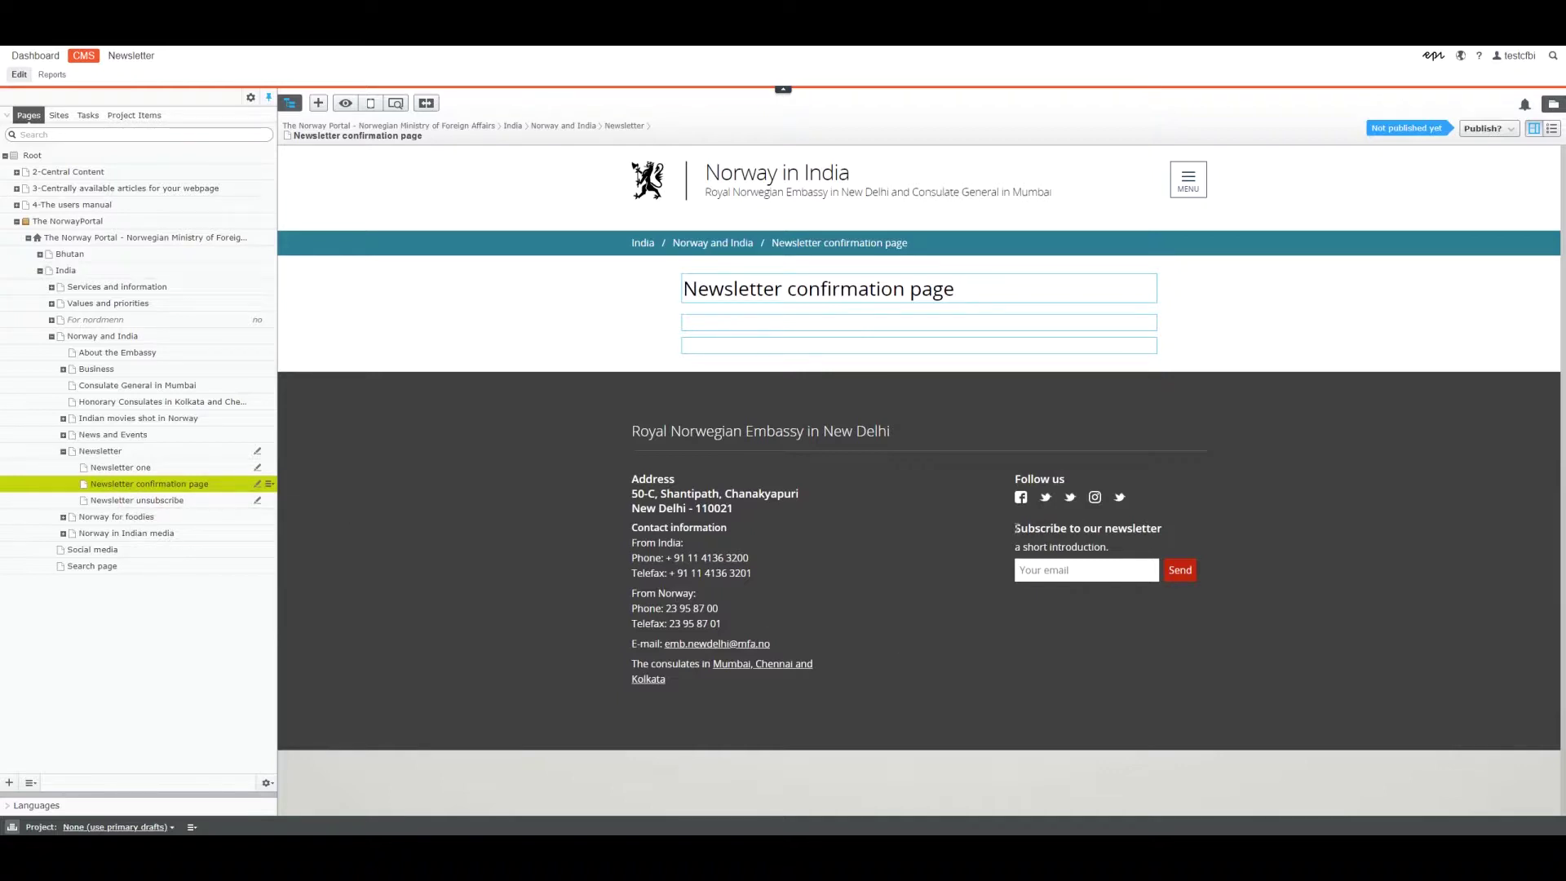
drag(1016, 528, 1225, 571)
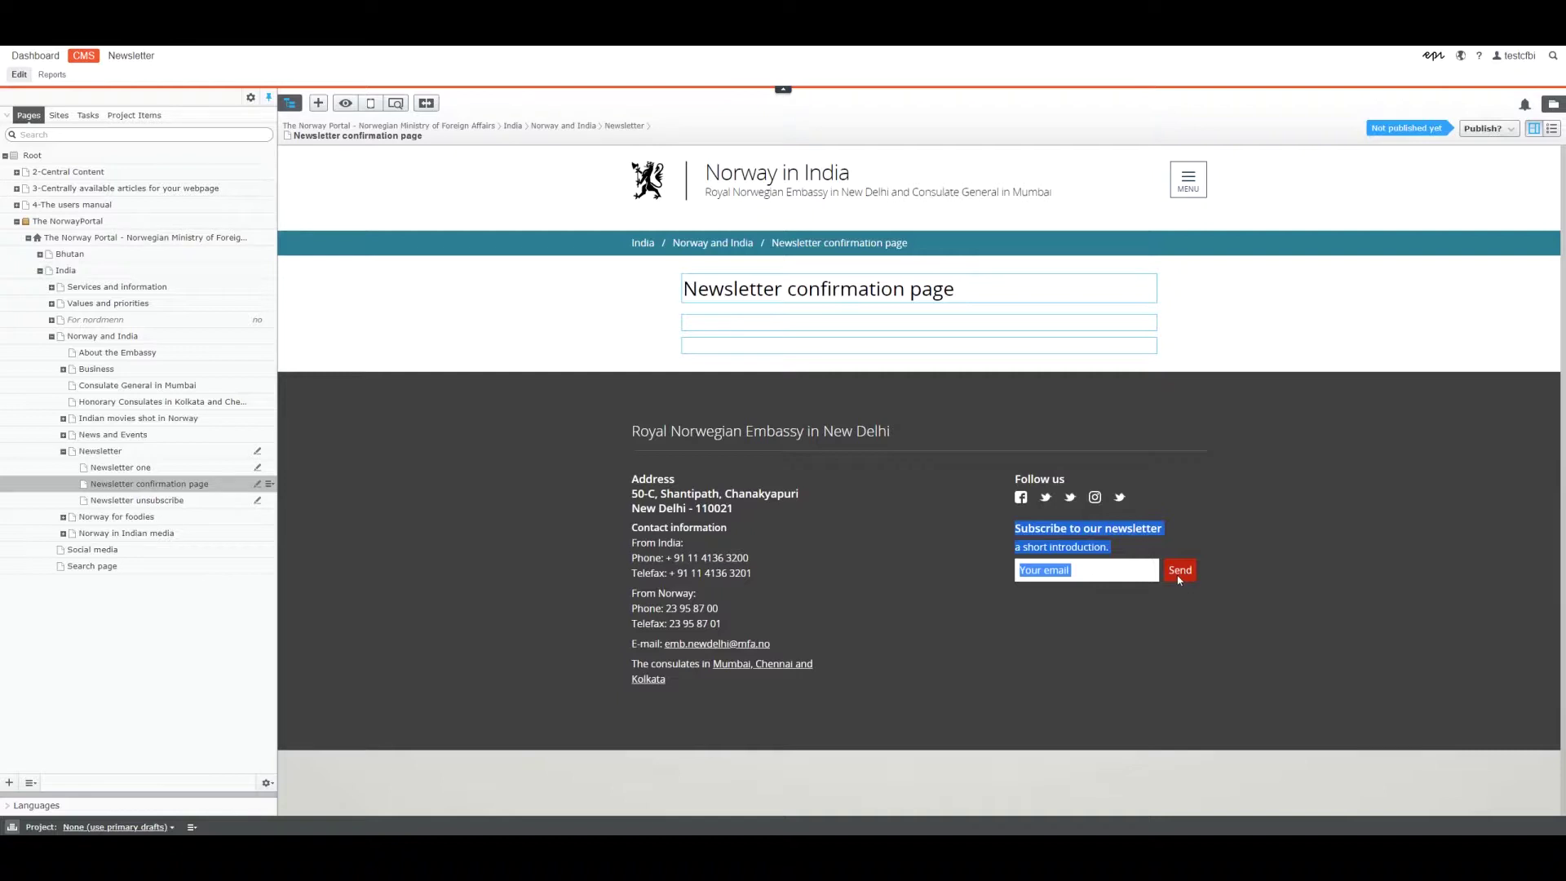
click(1038, 626)
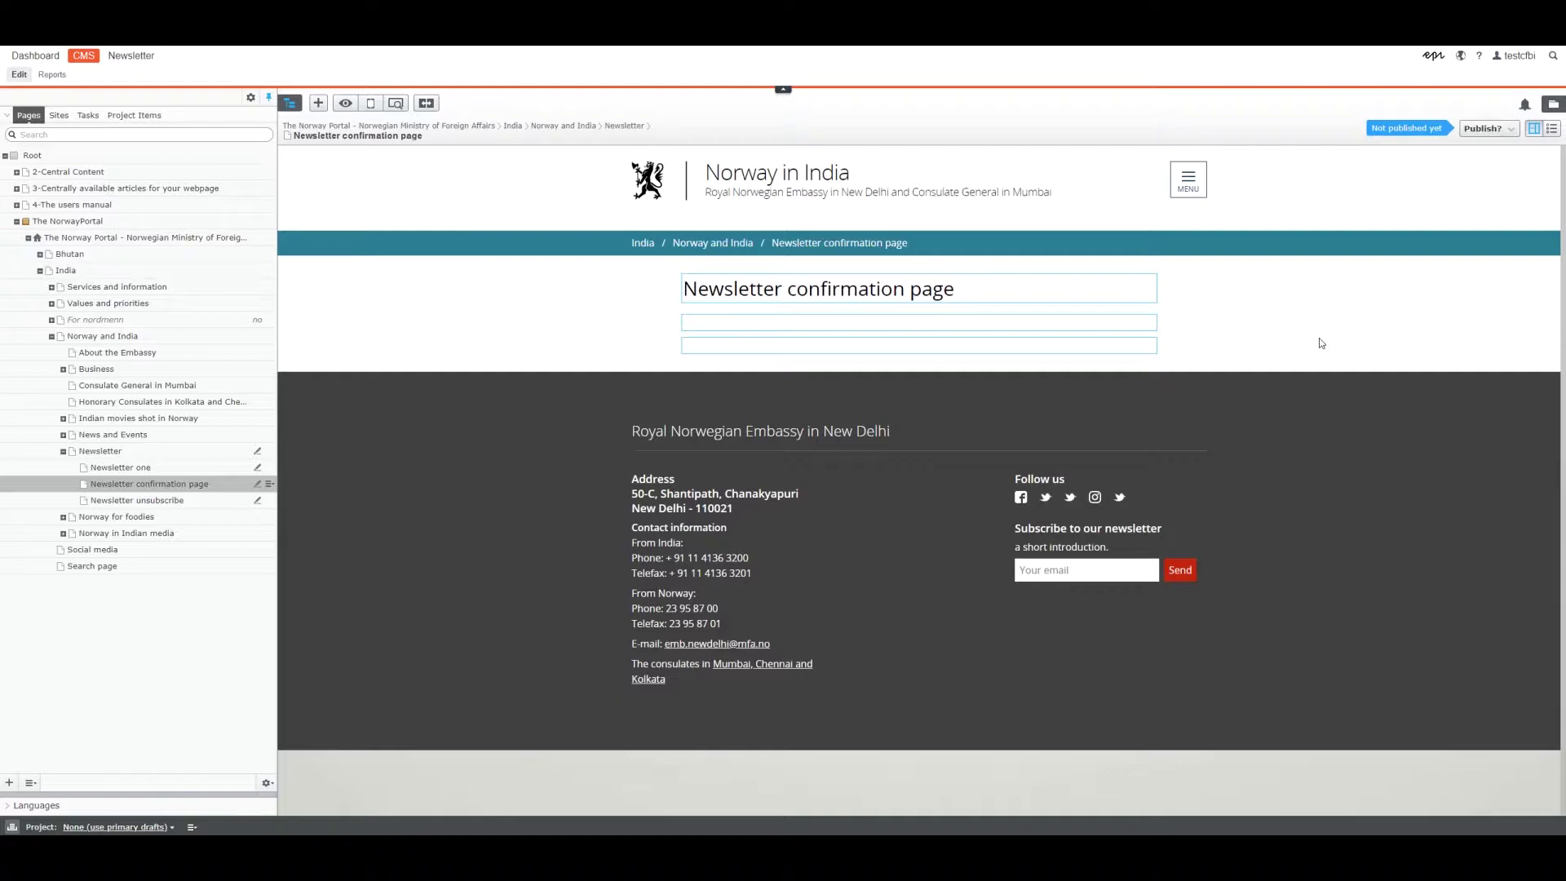
Inspect the confirmation page's heading, main body and thank-you areas in on-page editing without changing them
click(1553, 130)
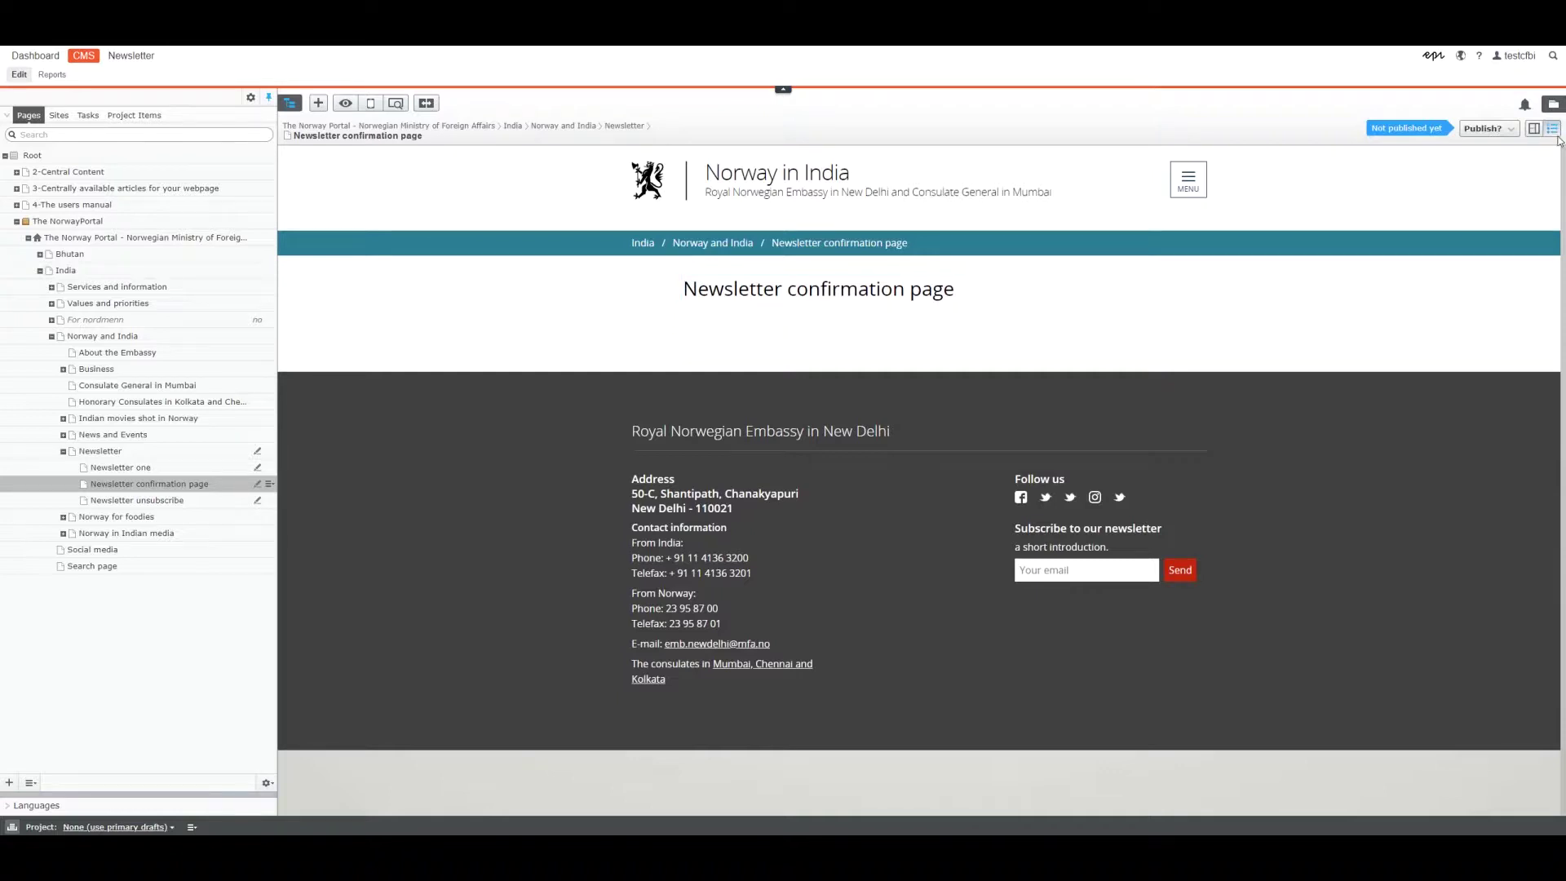
click(1534, 129)
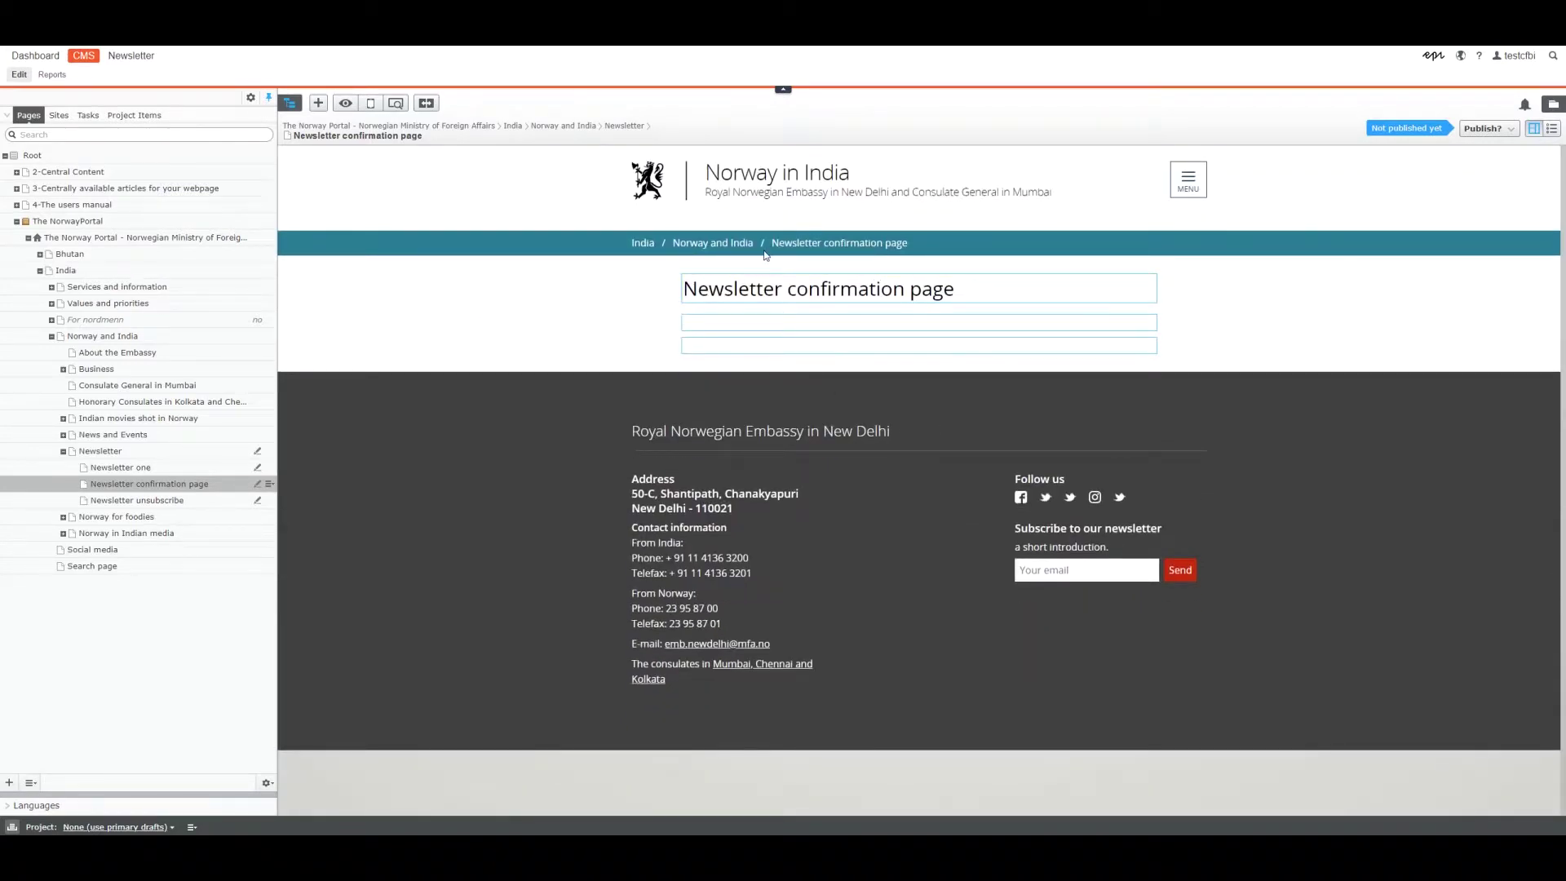
click(883, 297)
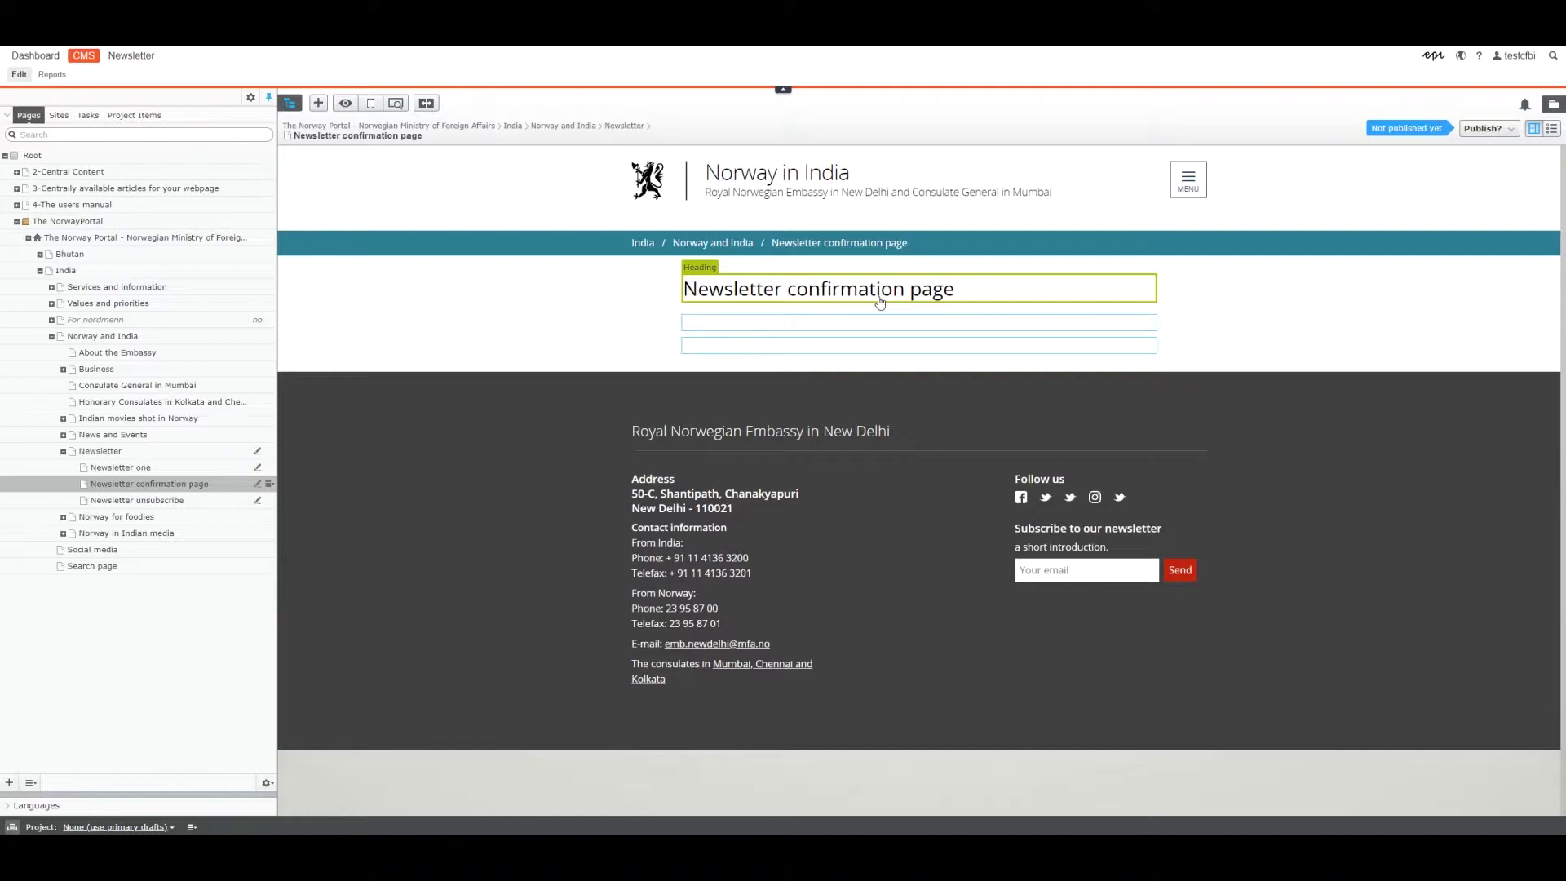
click(758, 352)
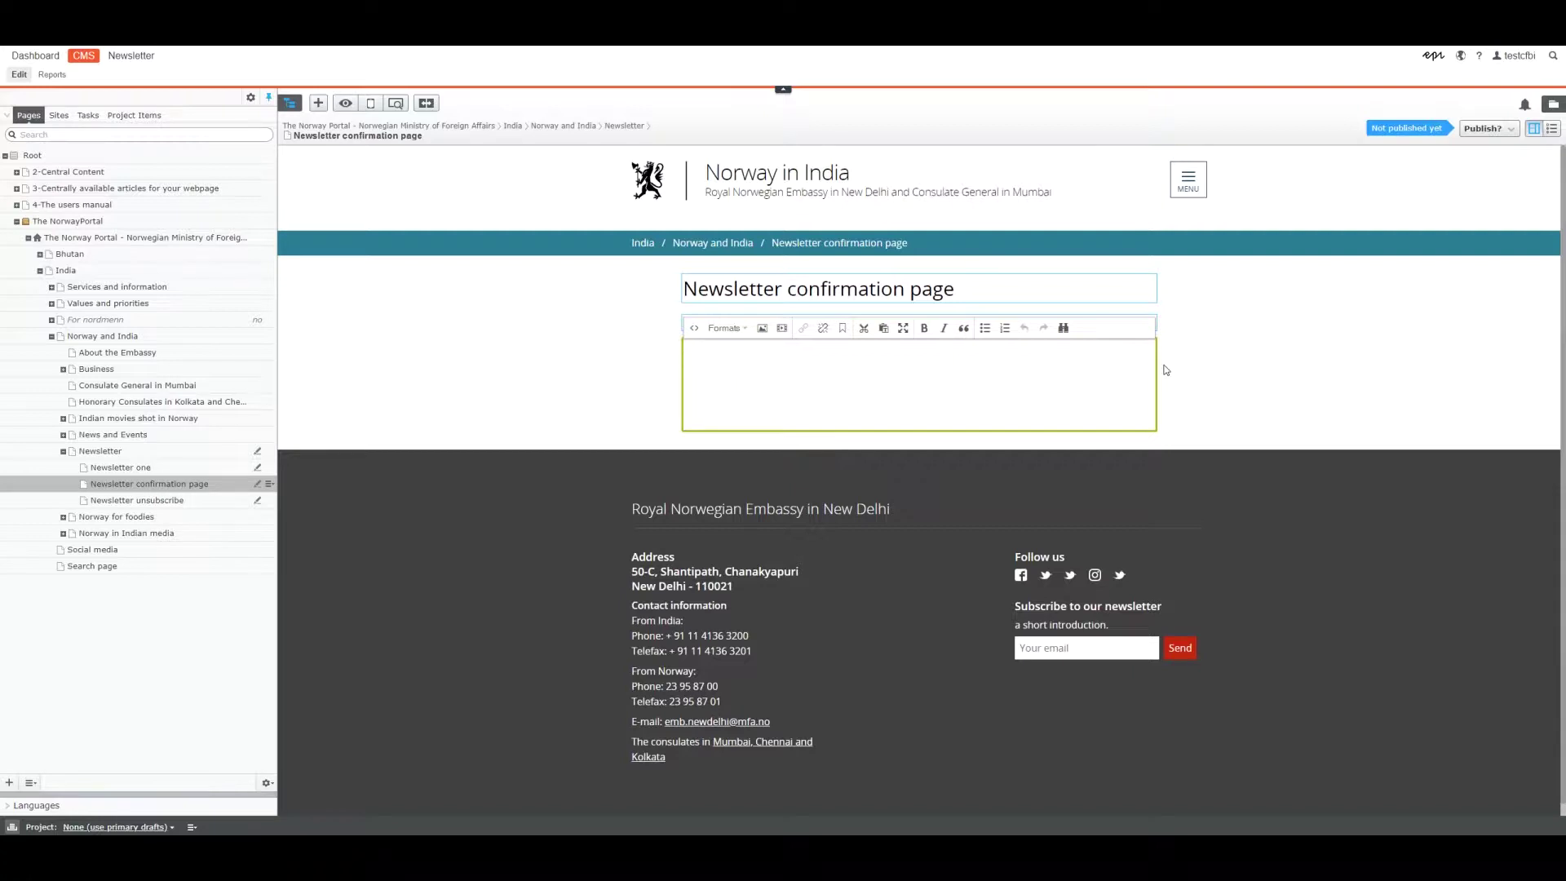
click(1215, 377)
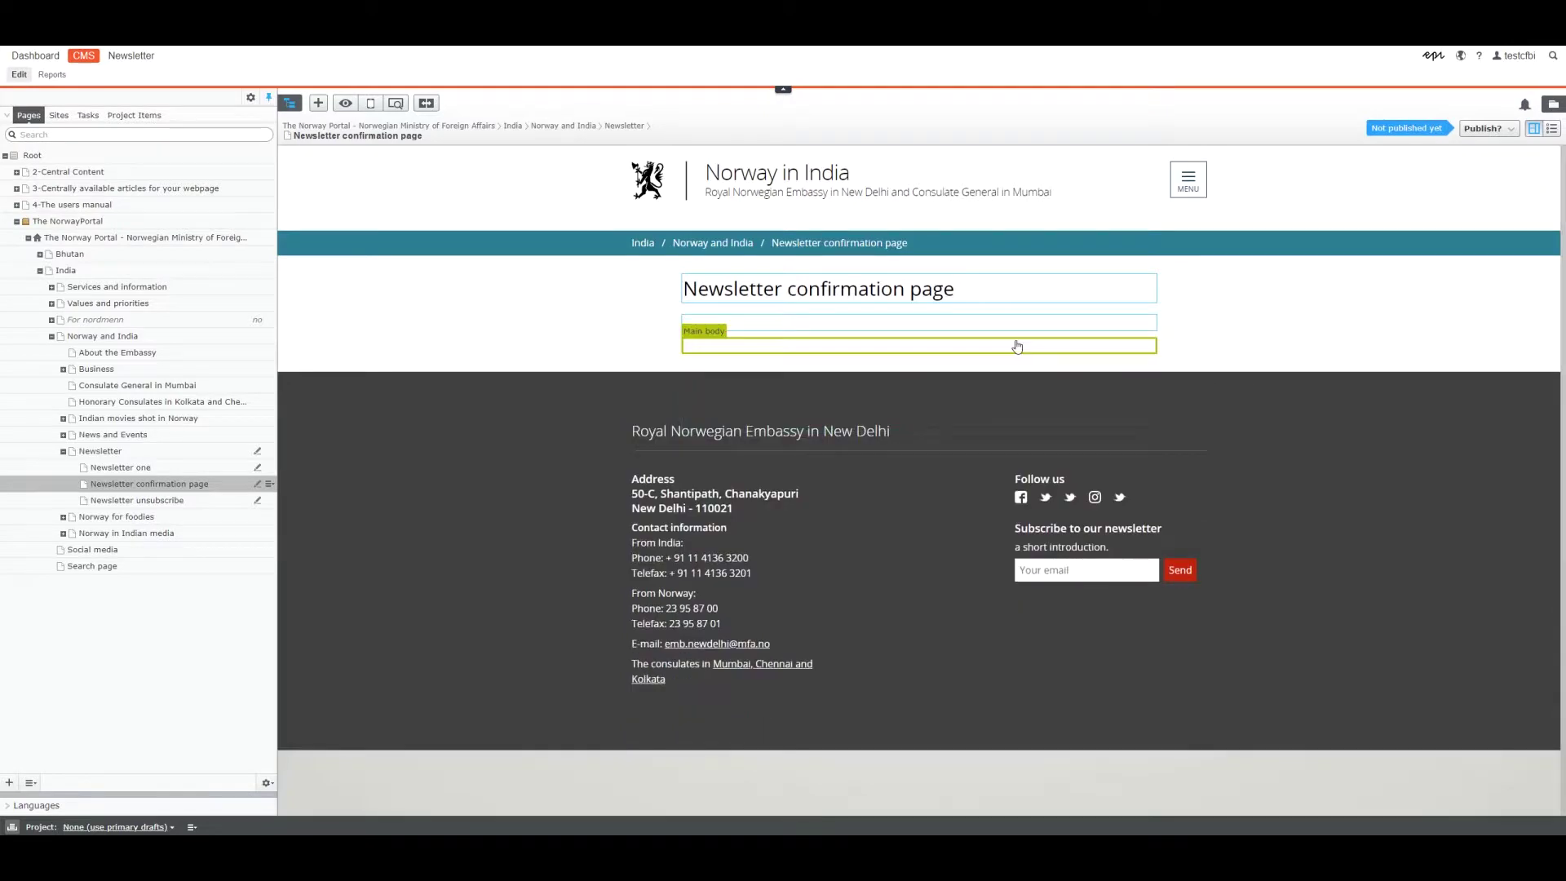
click(908, 323)
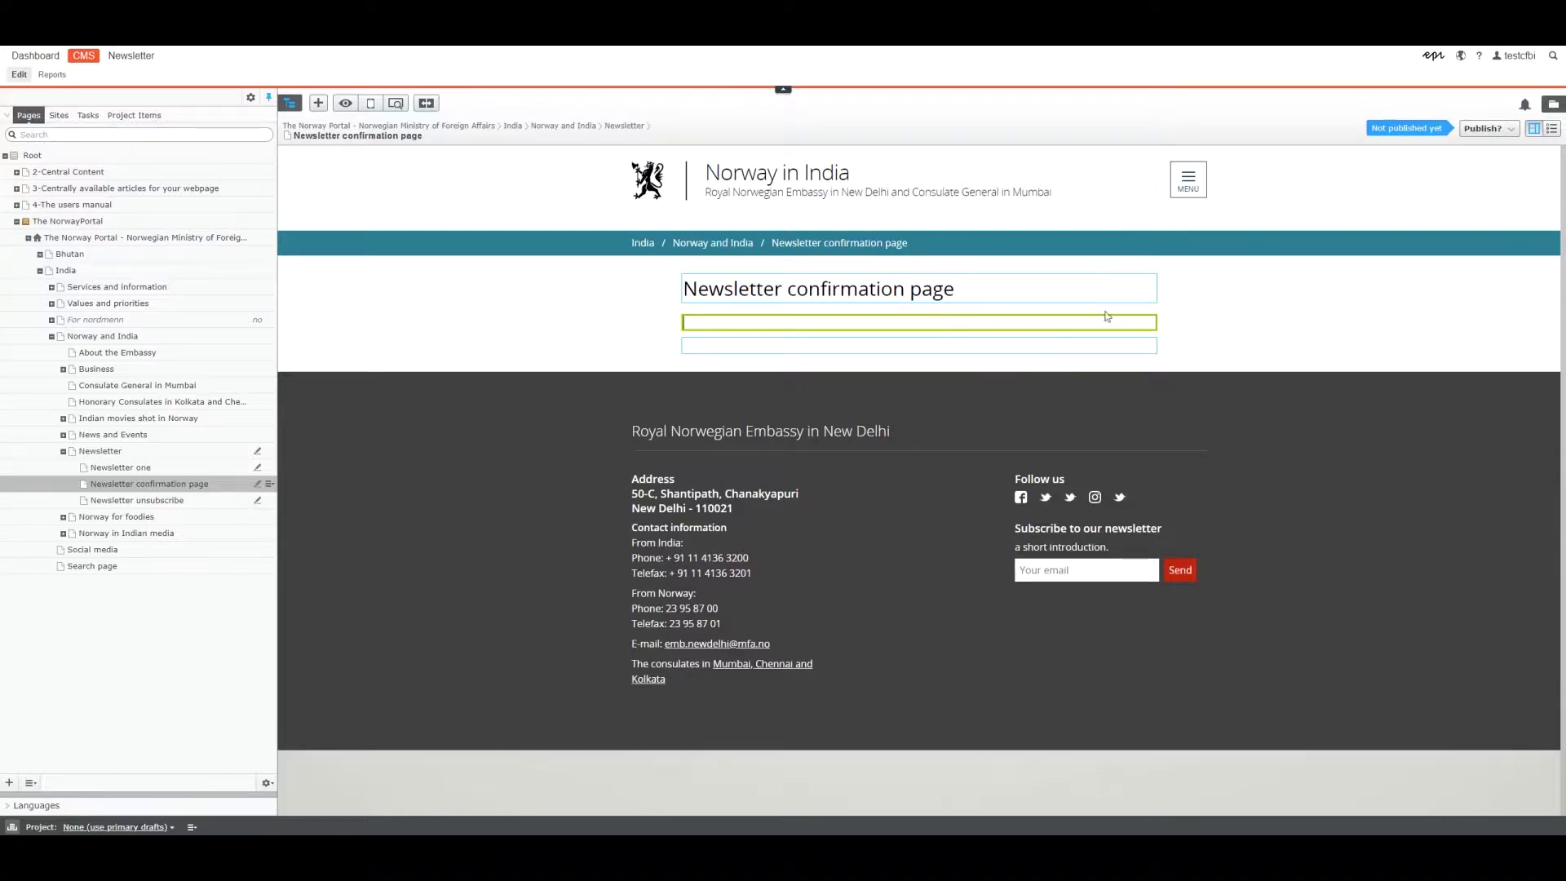
Switch the Newsletter confirmation page to its full property form and open its email settings
click(1553, 130)
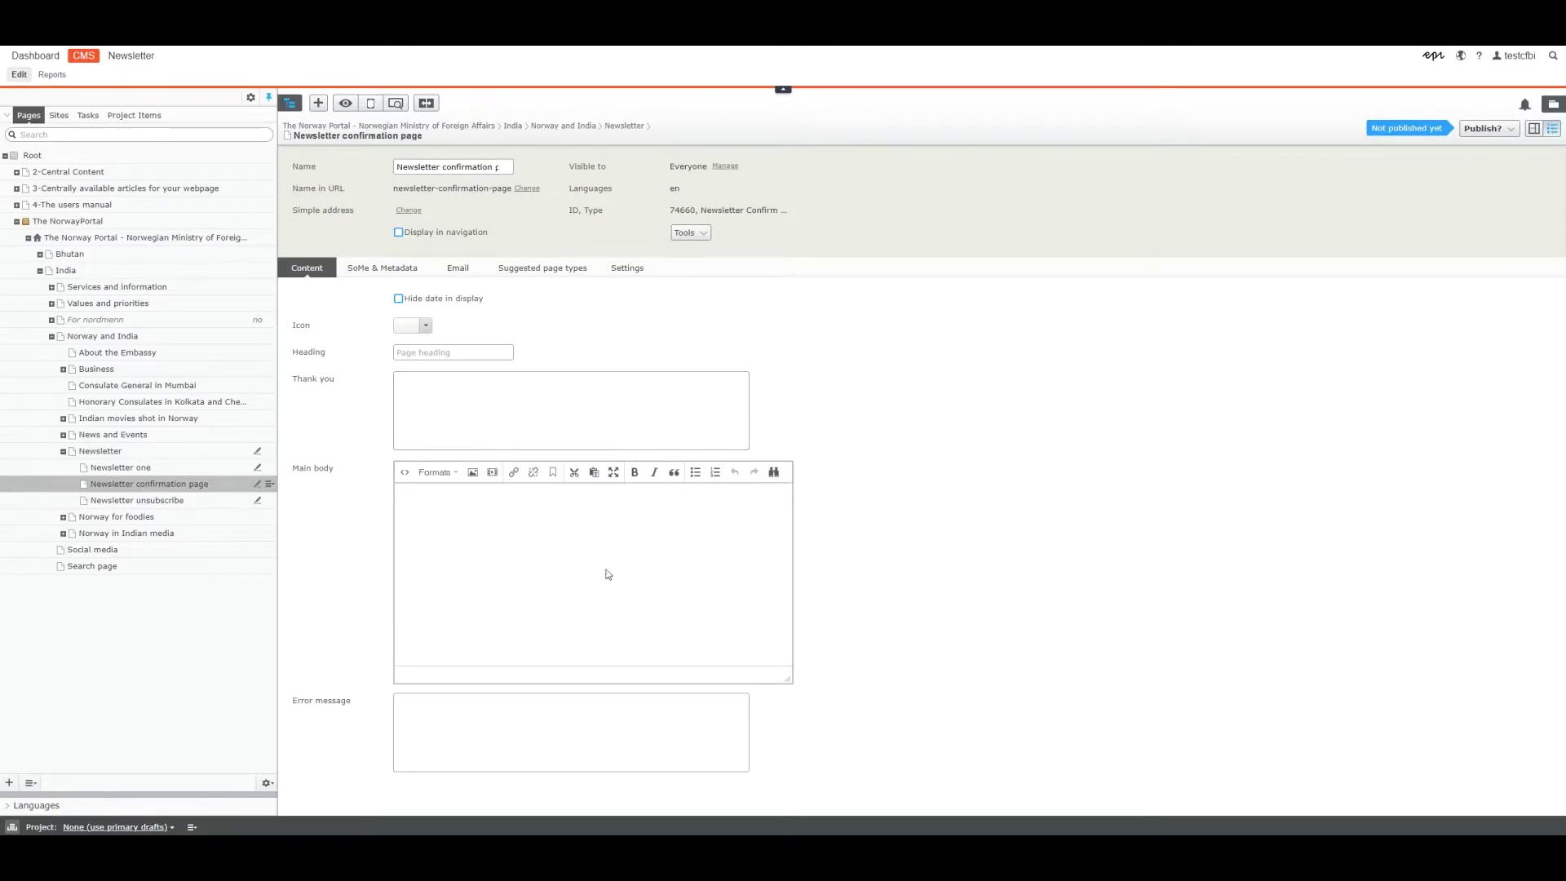
click(697, 595)
click(482, 413)
click(454, 275)
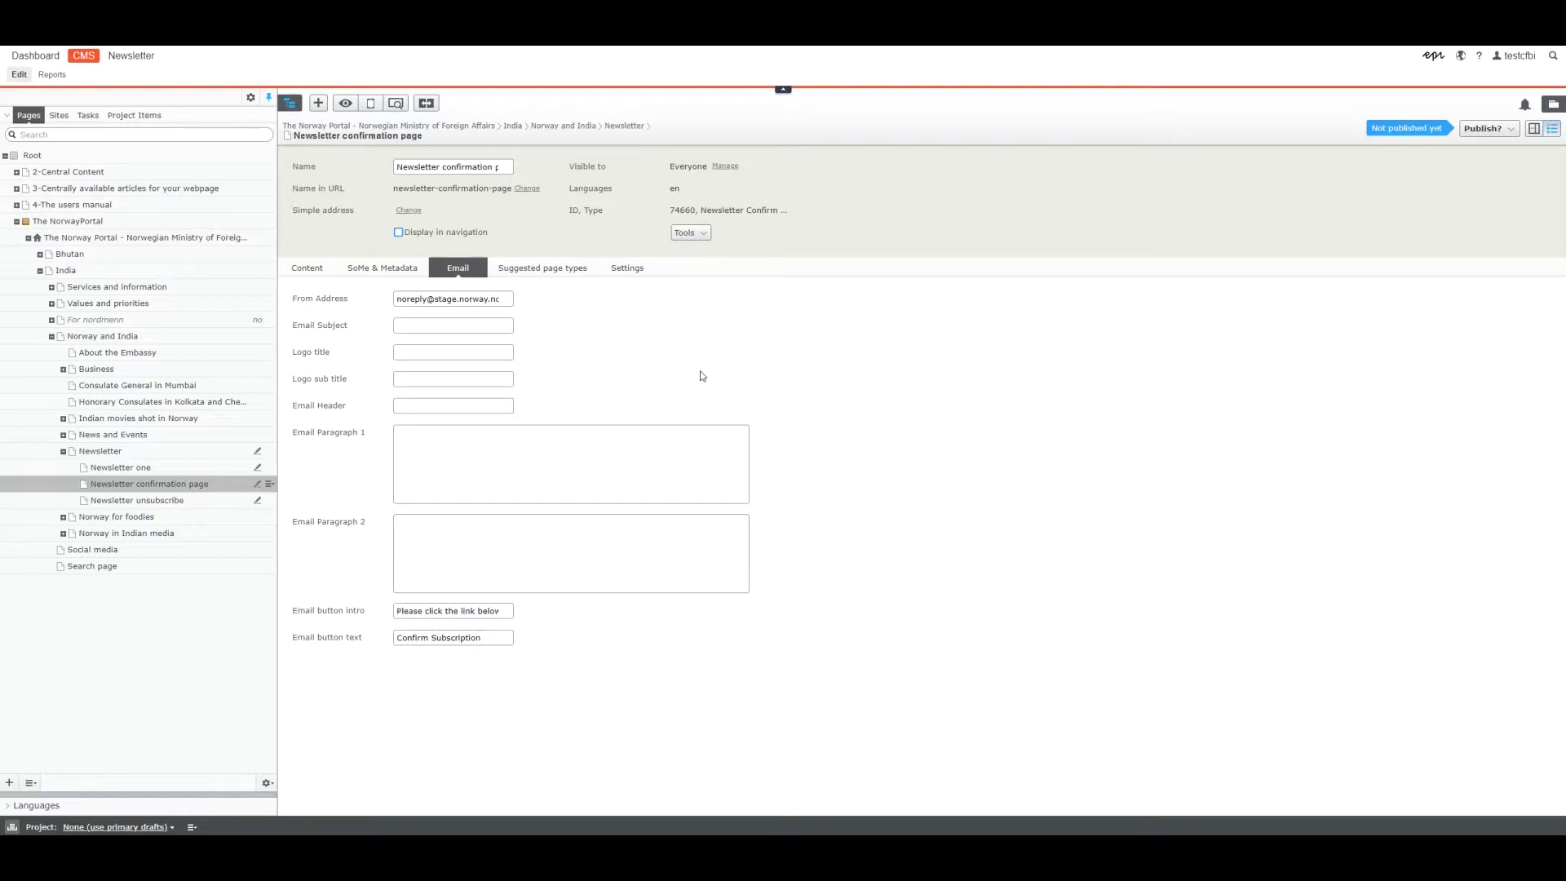
Switch to Outlook, start a new e-mail message and enter the placeholder subject "sadfgsadfg"
triple_click(321, 328)
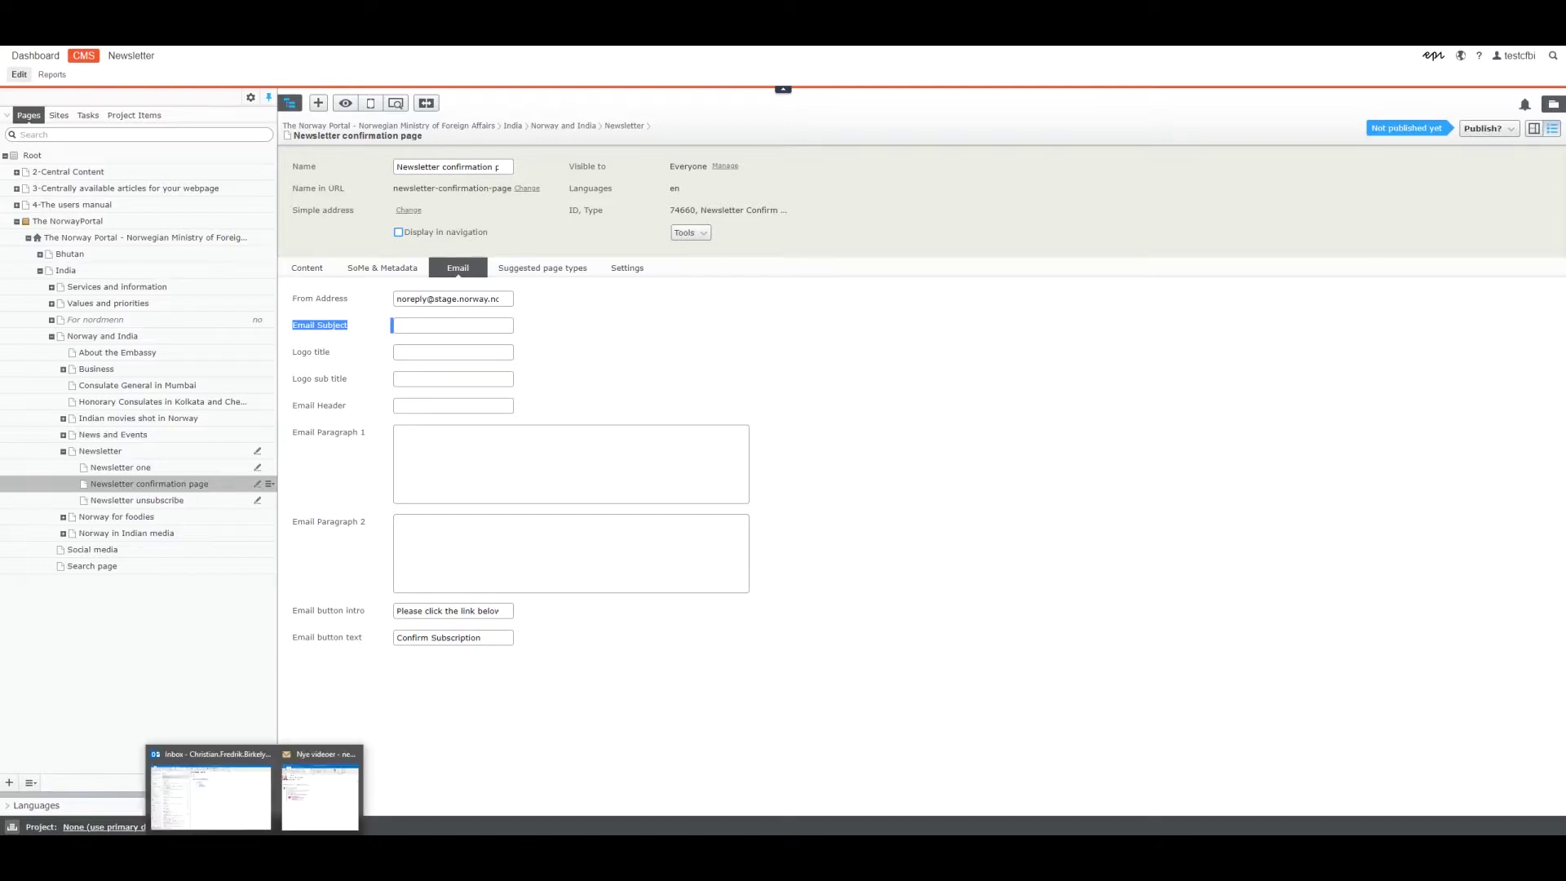
right_click(255, 856)
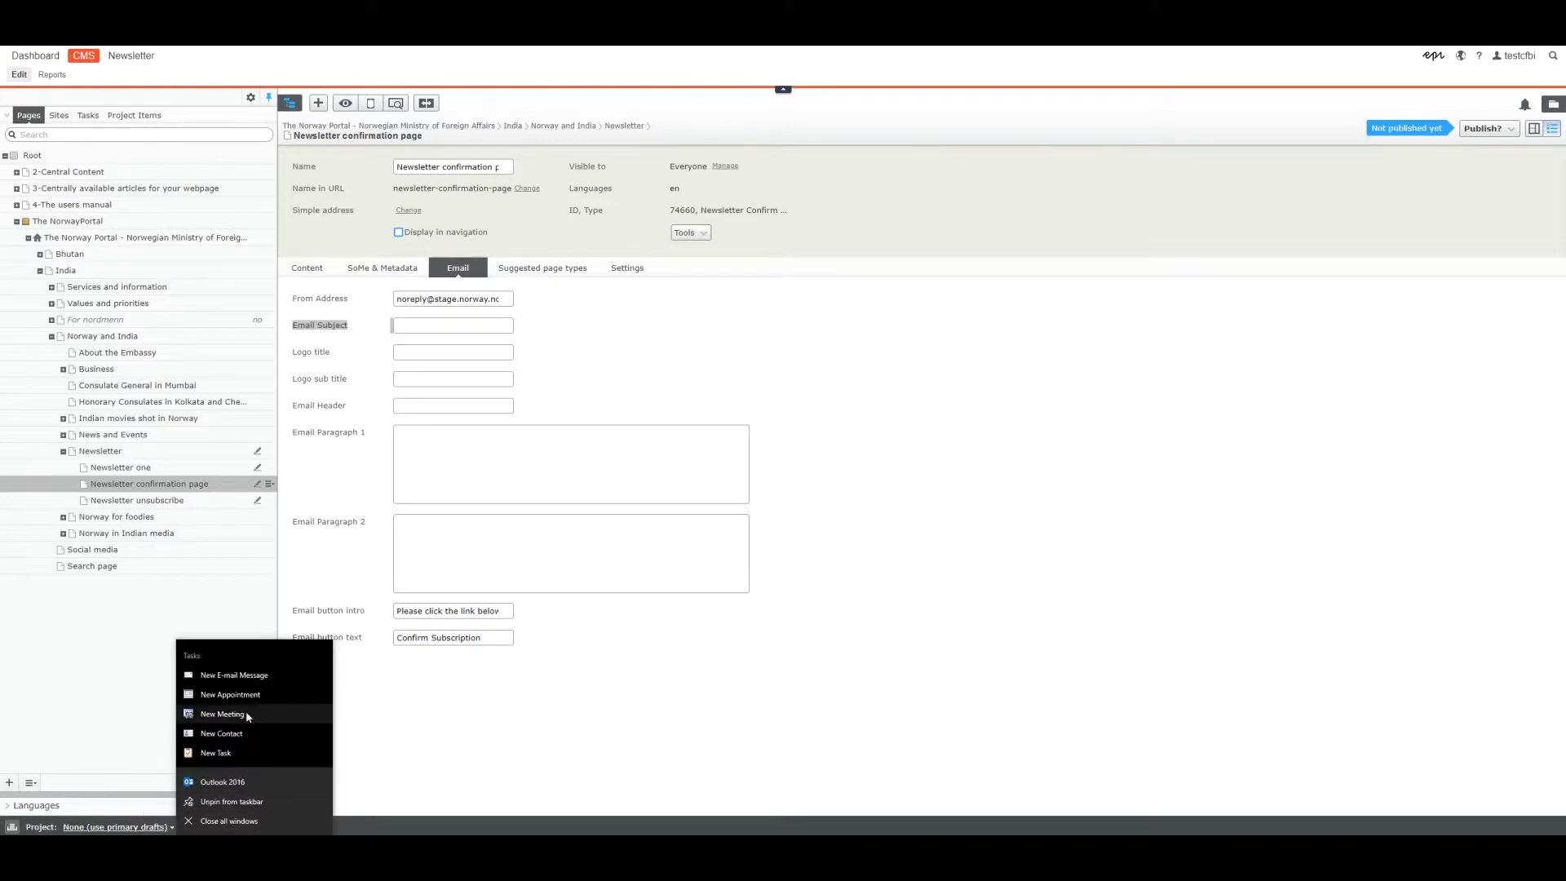
click(244, 676)
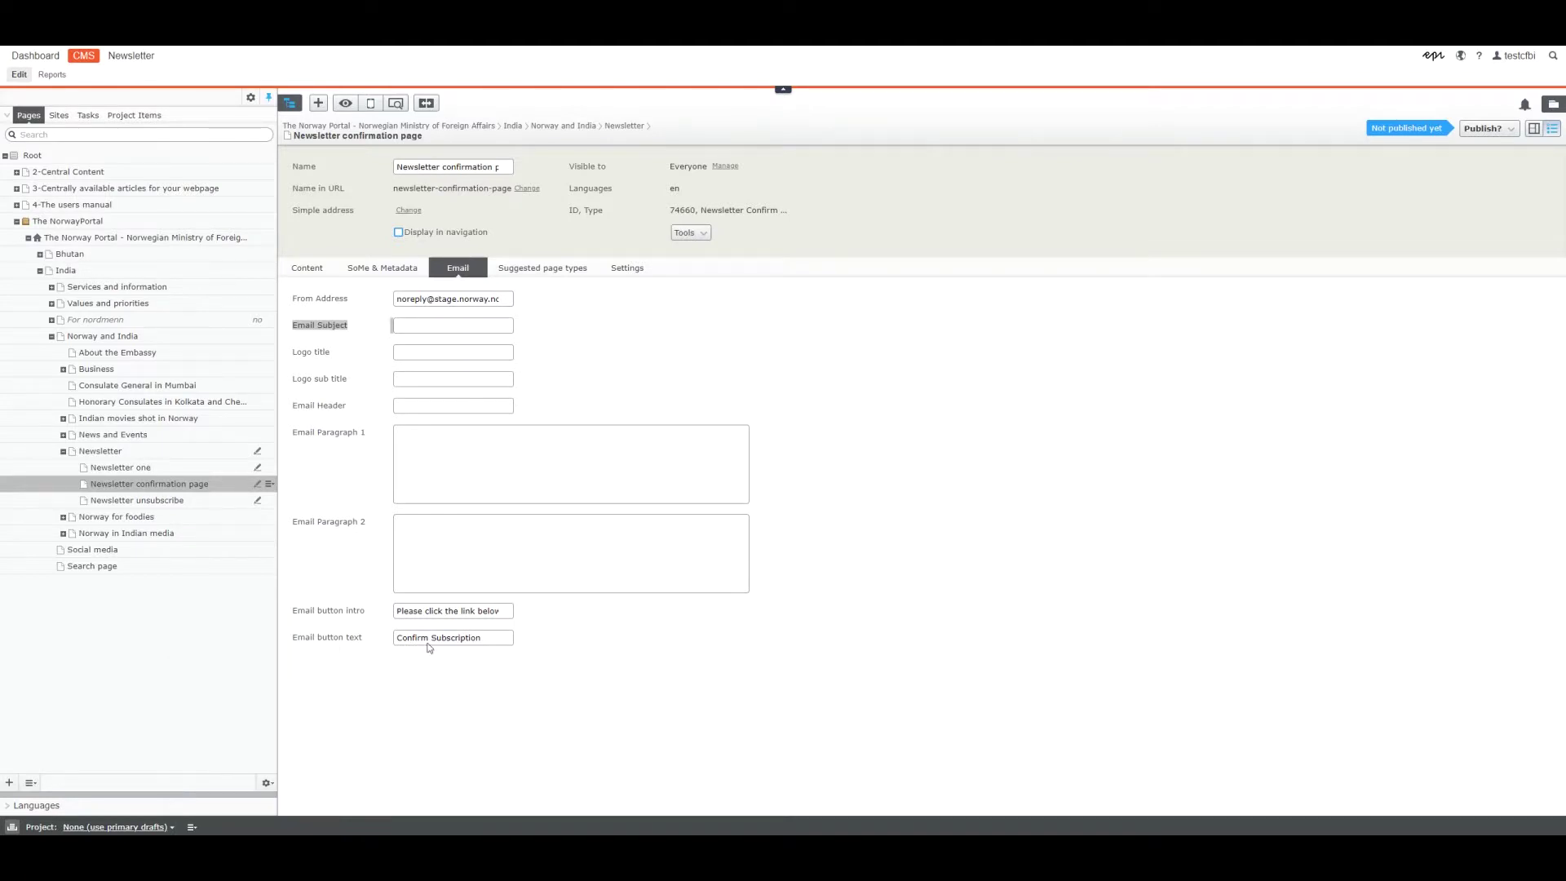
click(848, 273)
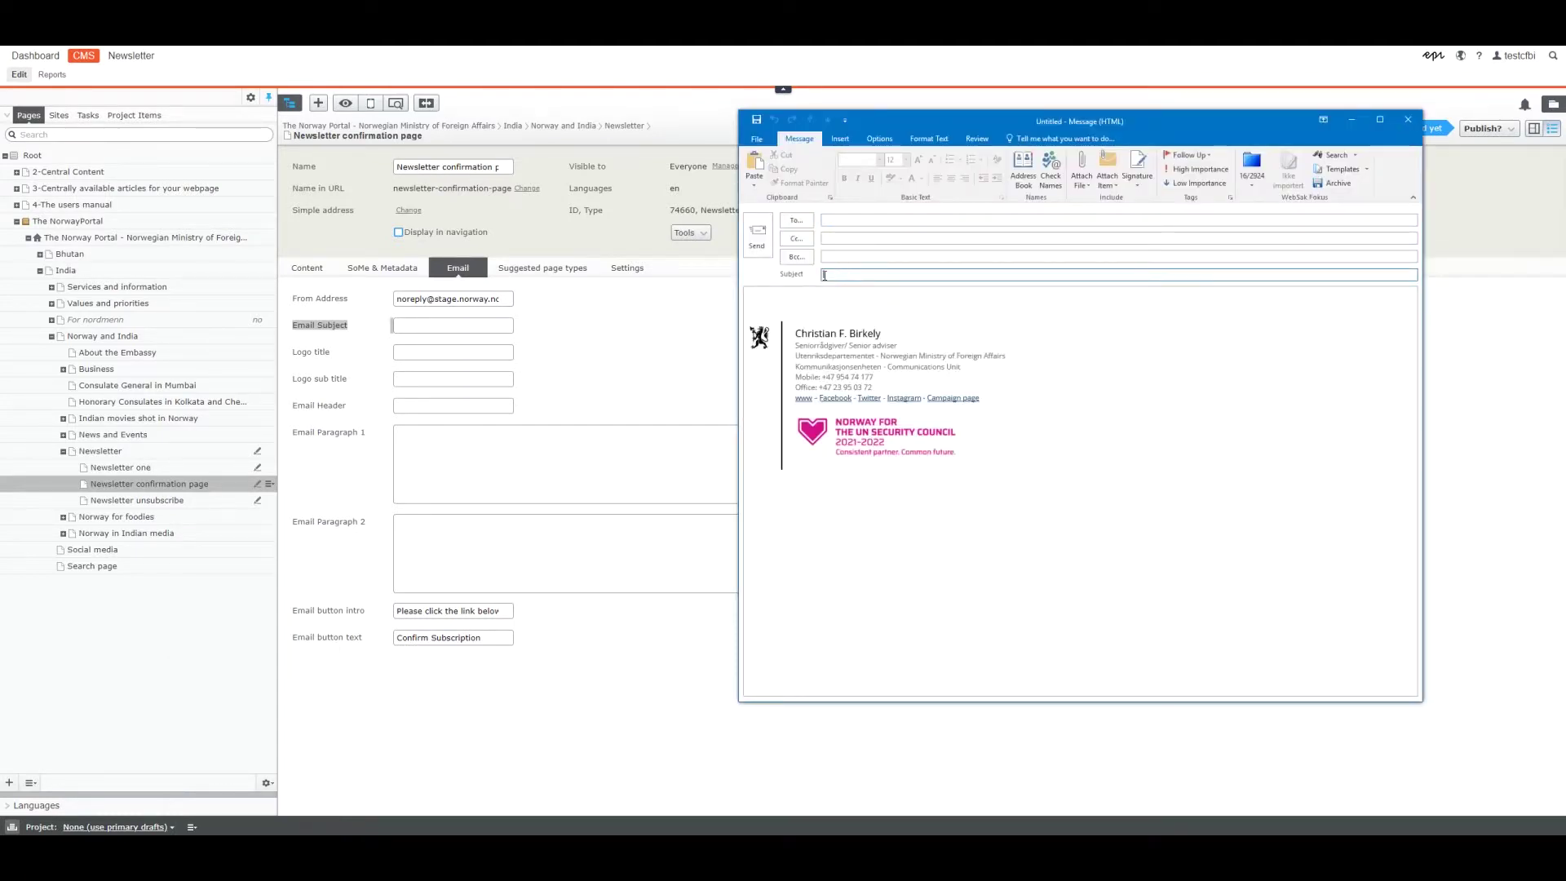
text(sadfgsadfg)
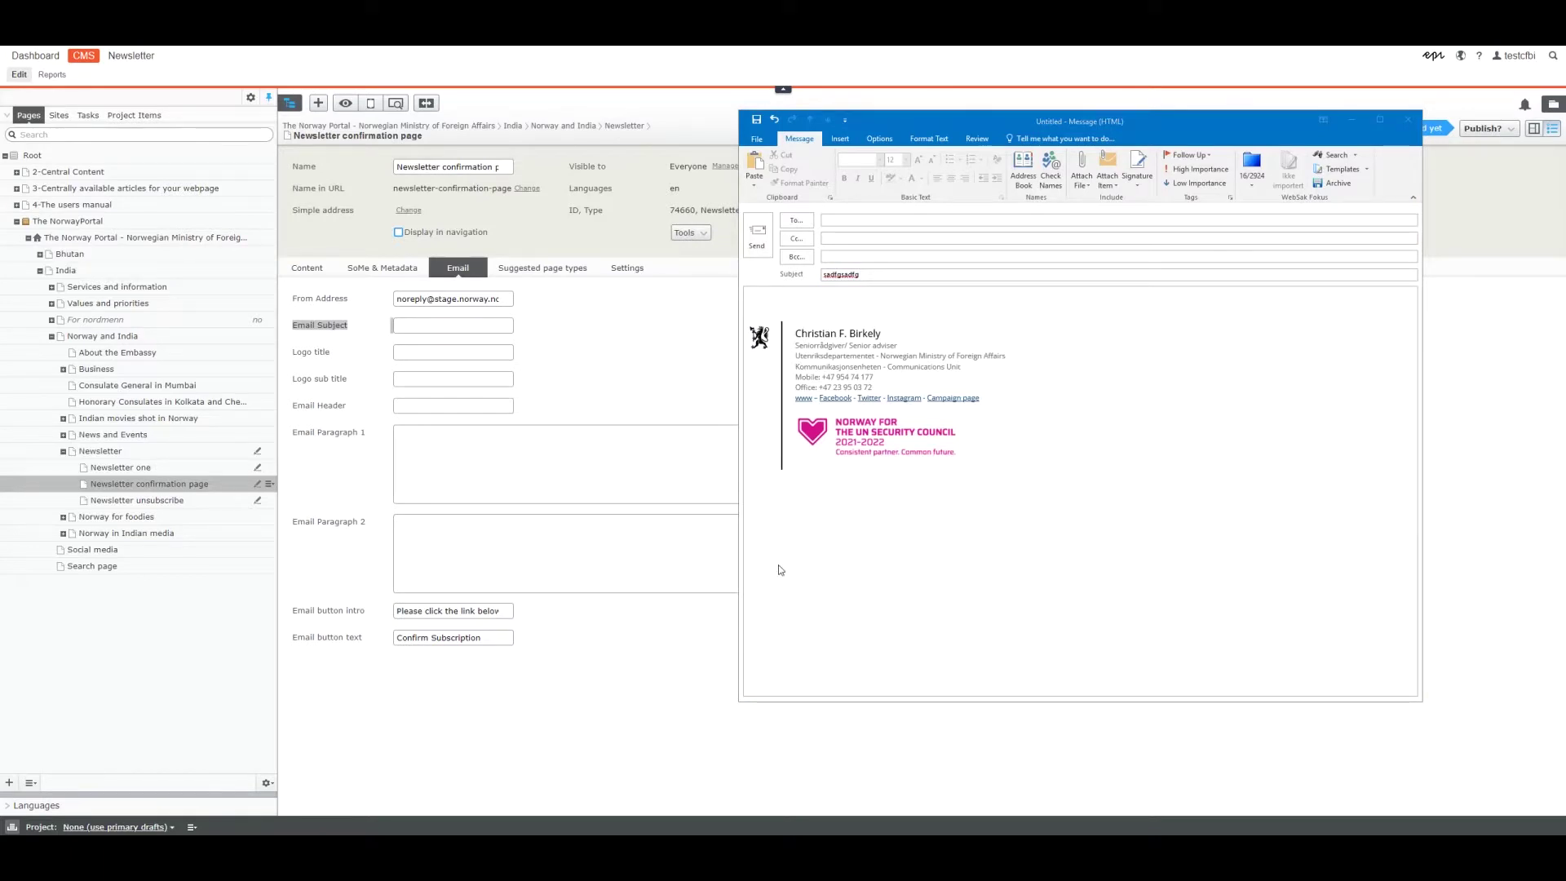
Back in the CMS, set the confirmation page's Email Subject to "Thank you for subscribing to our newsletter."
click(636, 402)
click(479, 325)
key(ctrl+v)
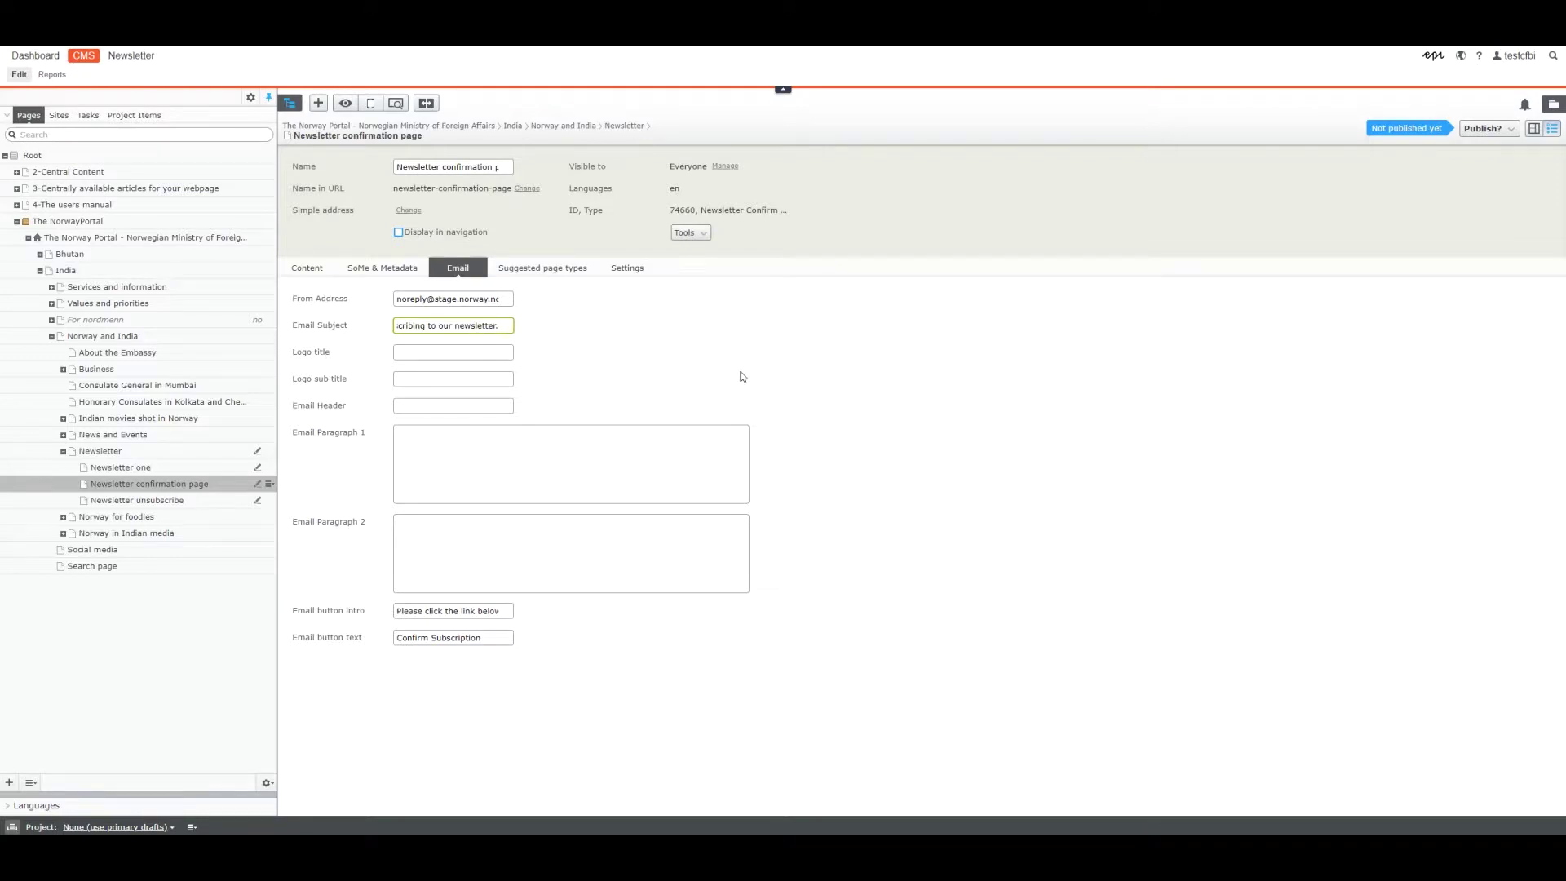
key(Home)
click(675, 402)
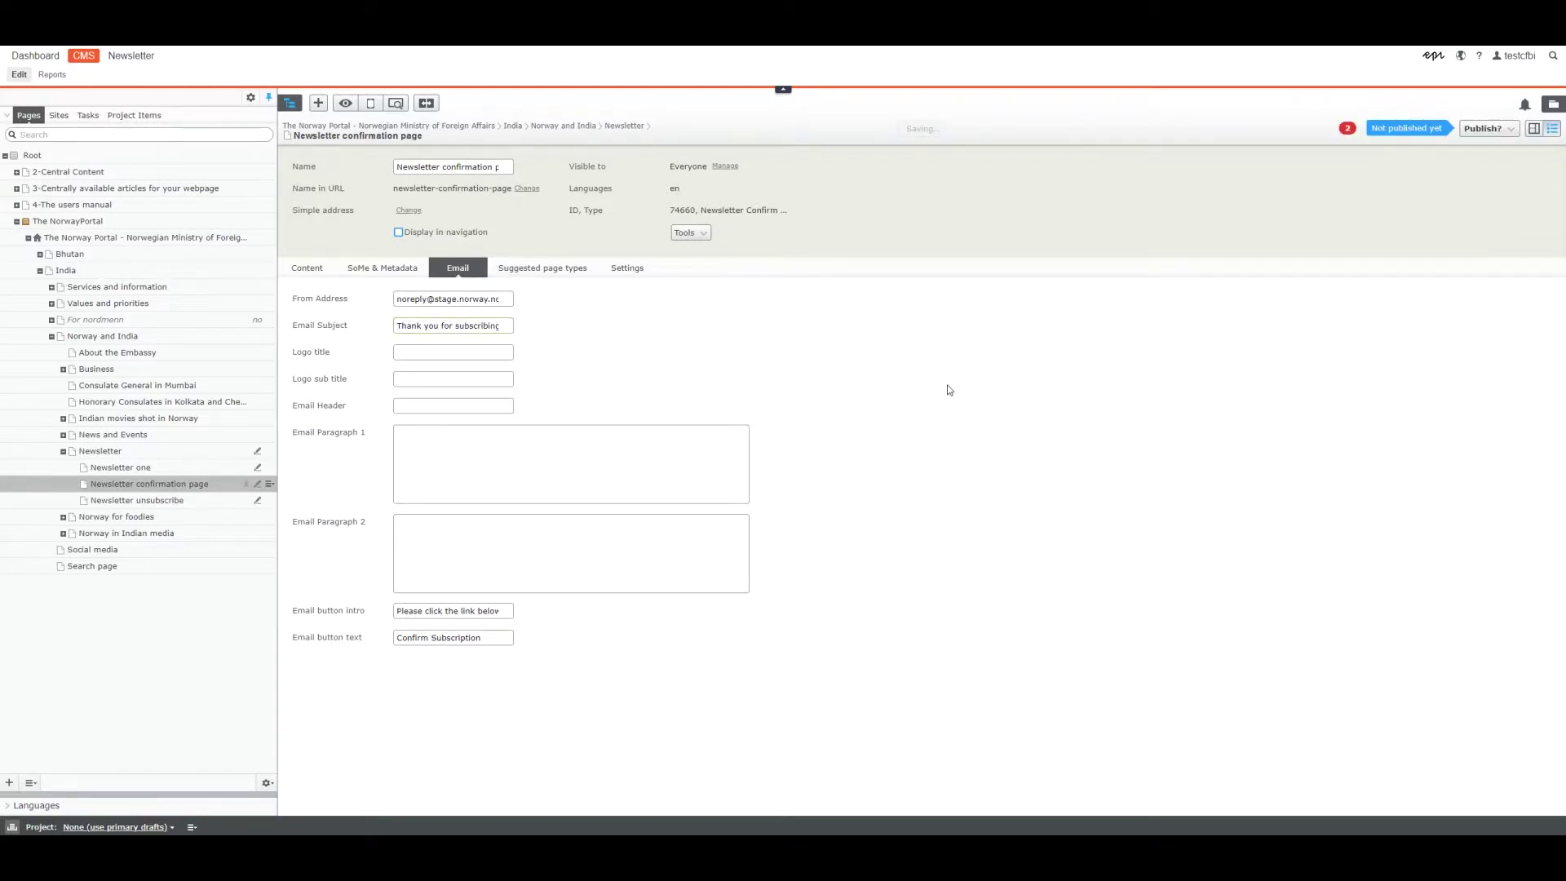
In the Outlook draft, replace the subject with "Thank you for subscribing to our newsletter." and delete the signature from the body
key(alt+Tab)
key(Tab)
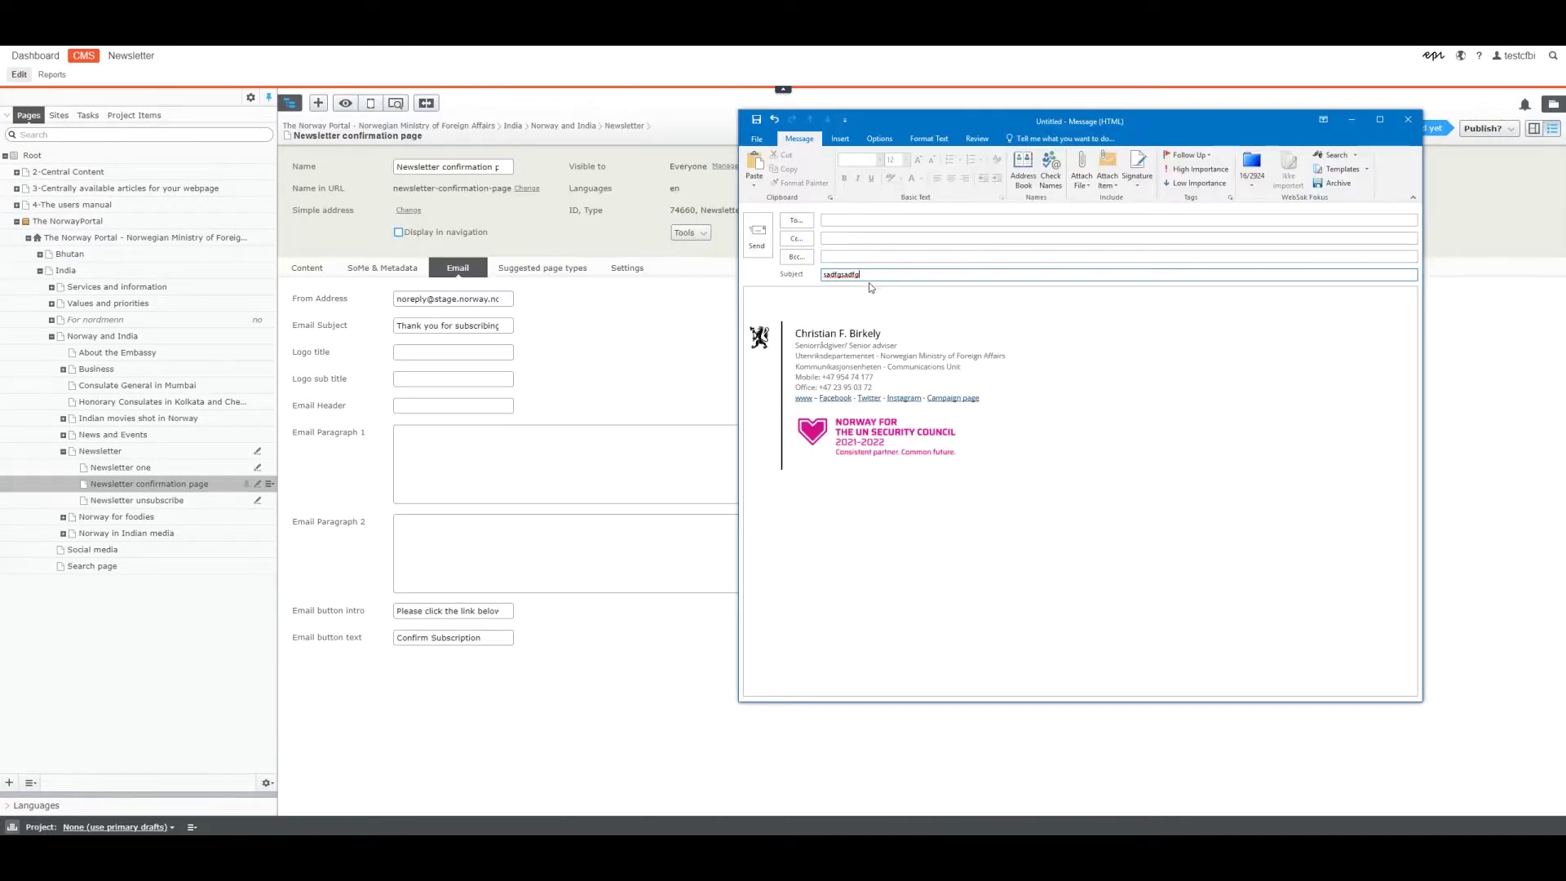
text(Thank you for subscribing to our newsletter)
click(1045, 299)
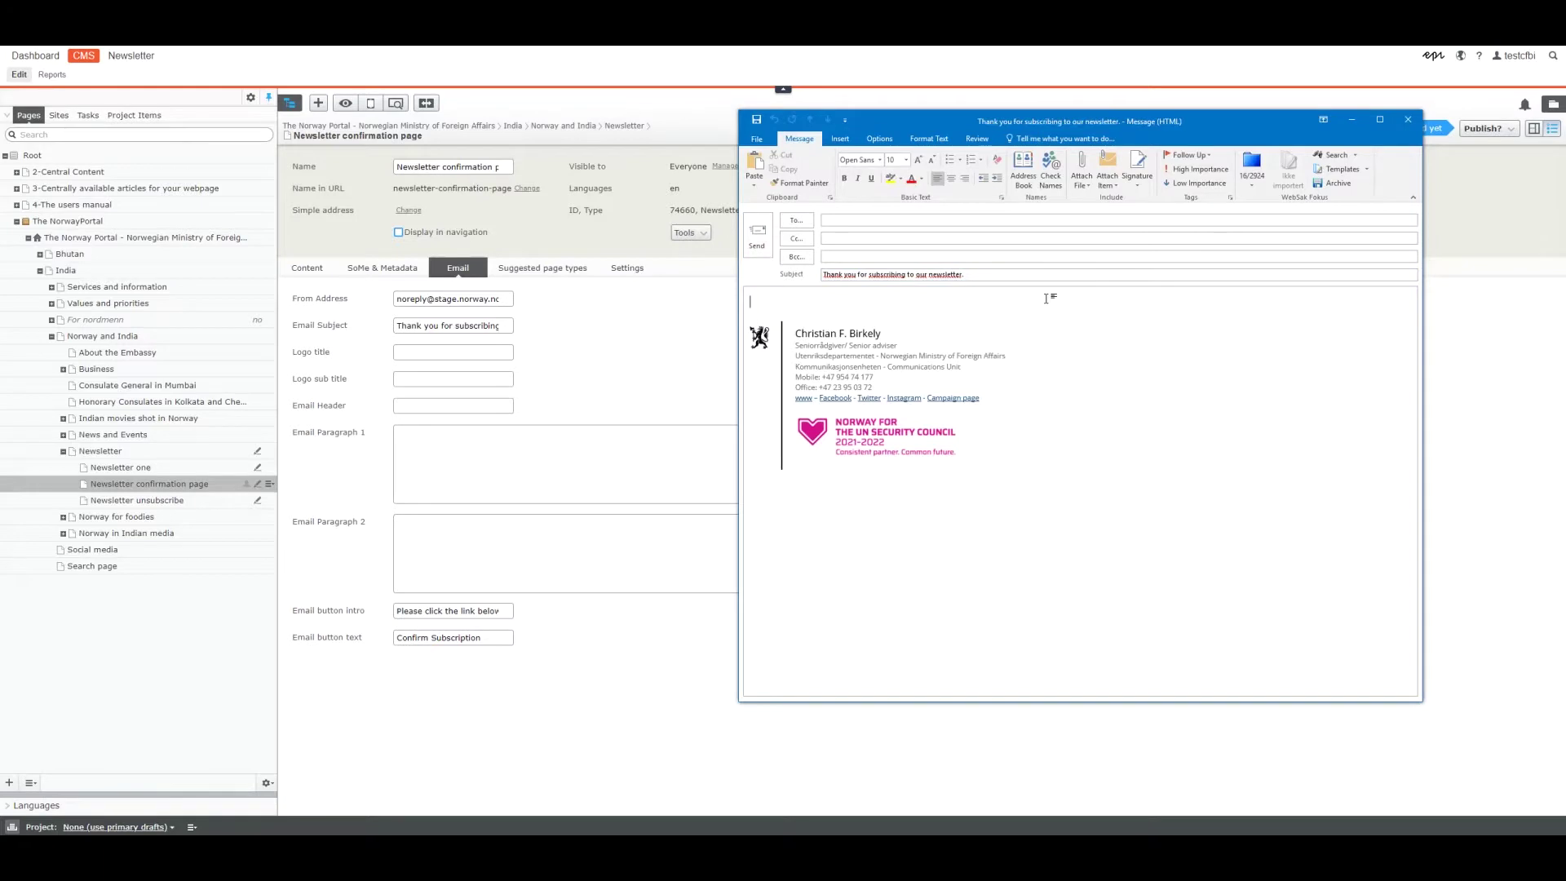
key(ctrl+a)
key(Delete)
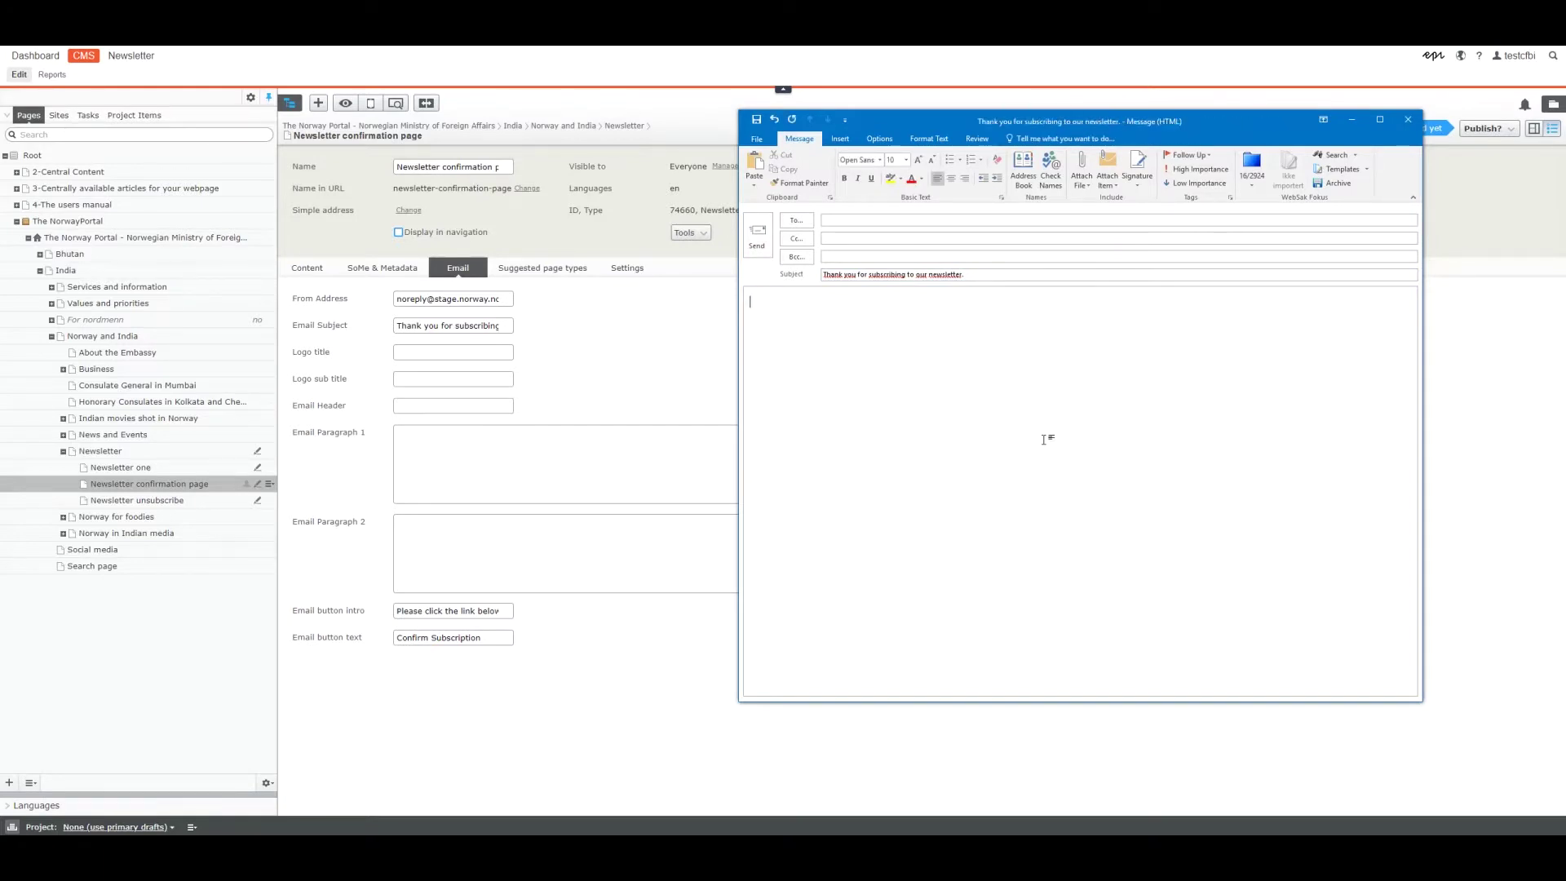
In the CMS, set the Logo title to 'Norway and "country name"' and the Logo sub title to 'Royal Norwegian Embassy in "country"'
click(411, 352)
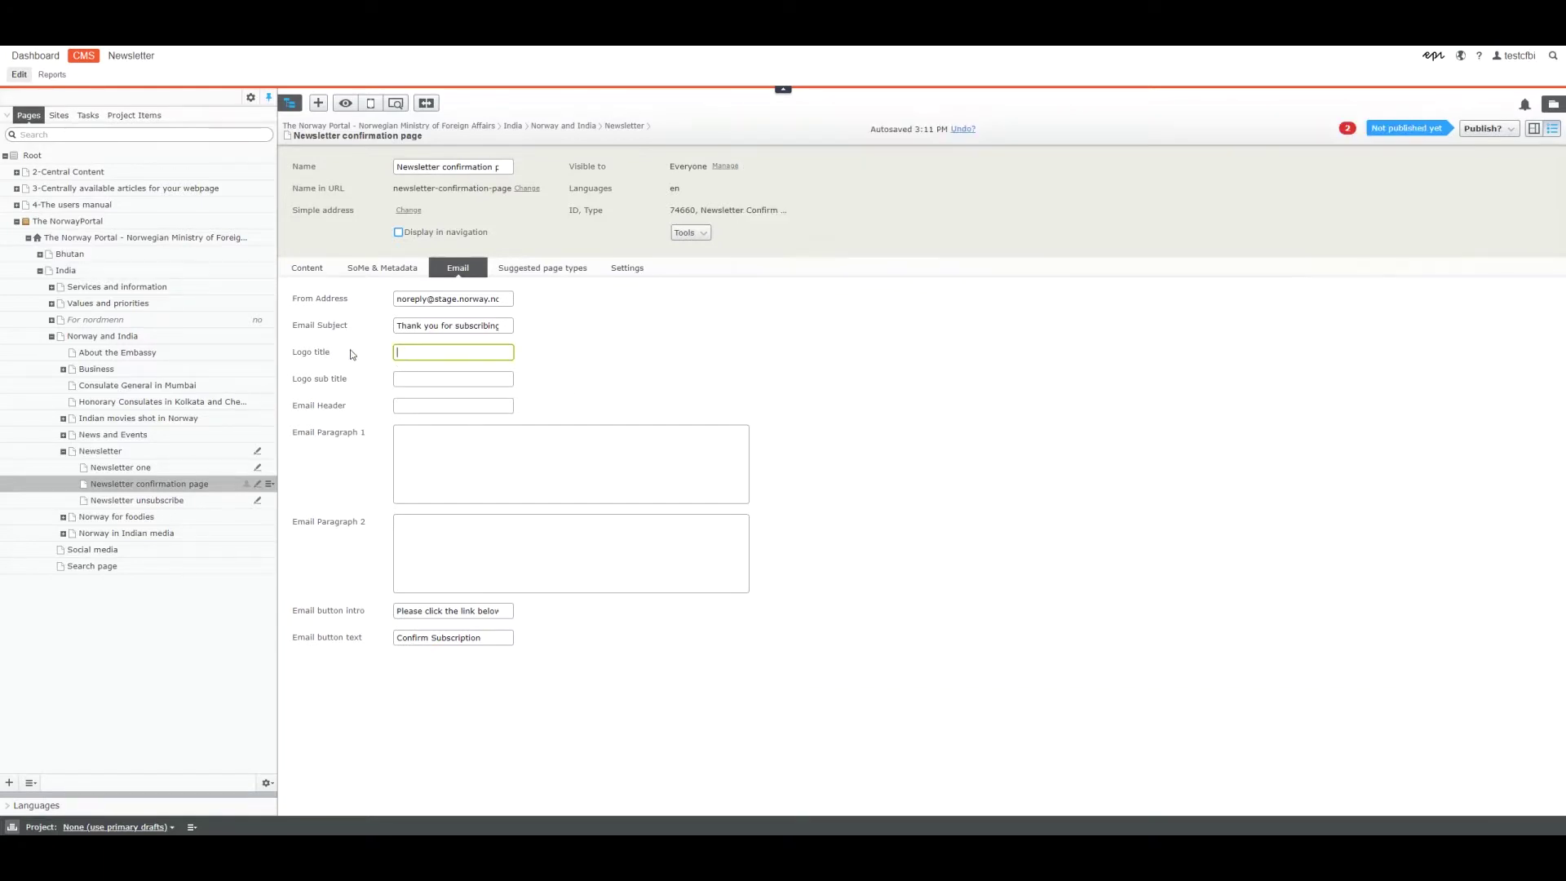
click(479, 355)
text(Norway and "country name")
click(569, 328)
triple_click(330, 379)
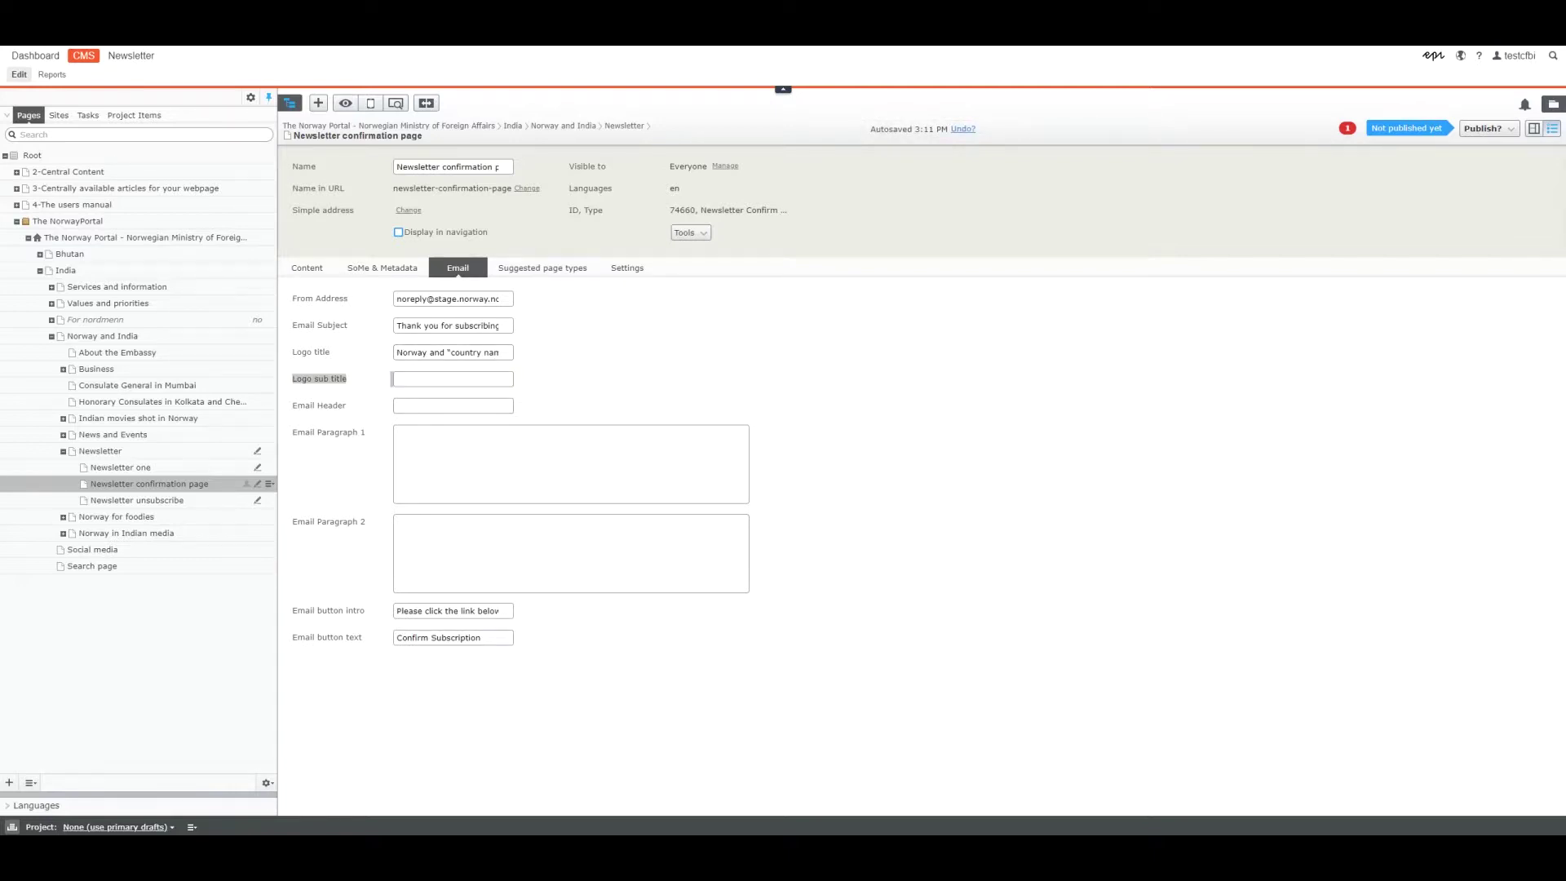
key(ctrl+v)
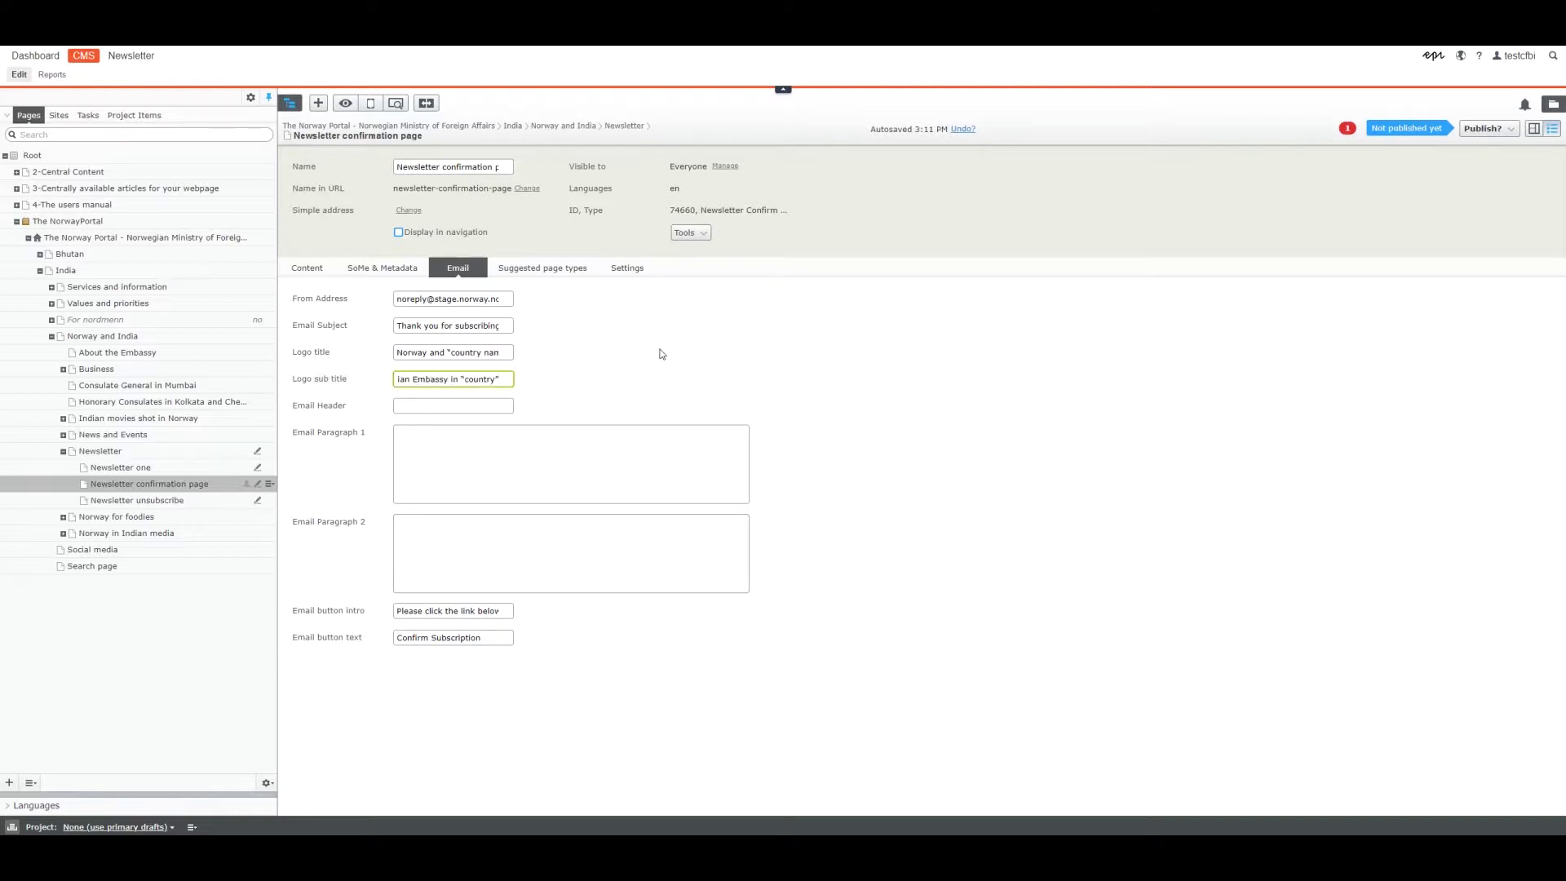
click(662, 355)
Reuse the Email Subject text for the Email Header, entering "Thank you for subscribing to our newsletter"
click(425, 324)
triple_click(403, 325)
click(463, 406)
key(ctrl+v)
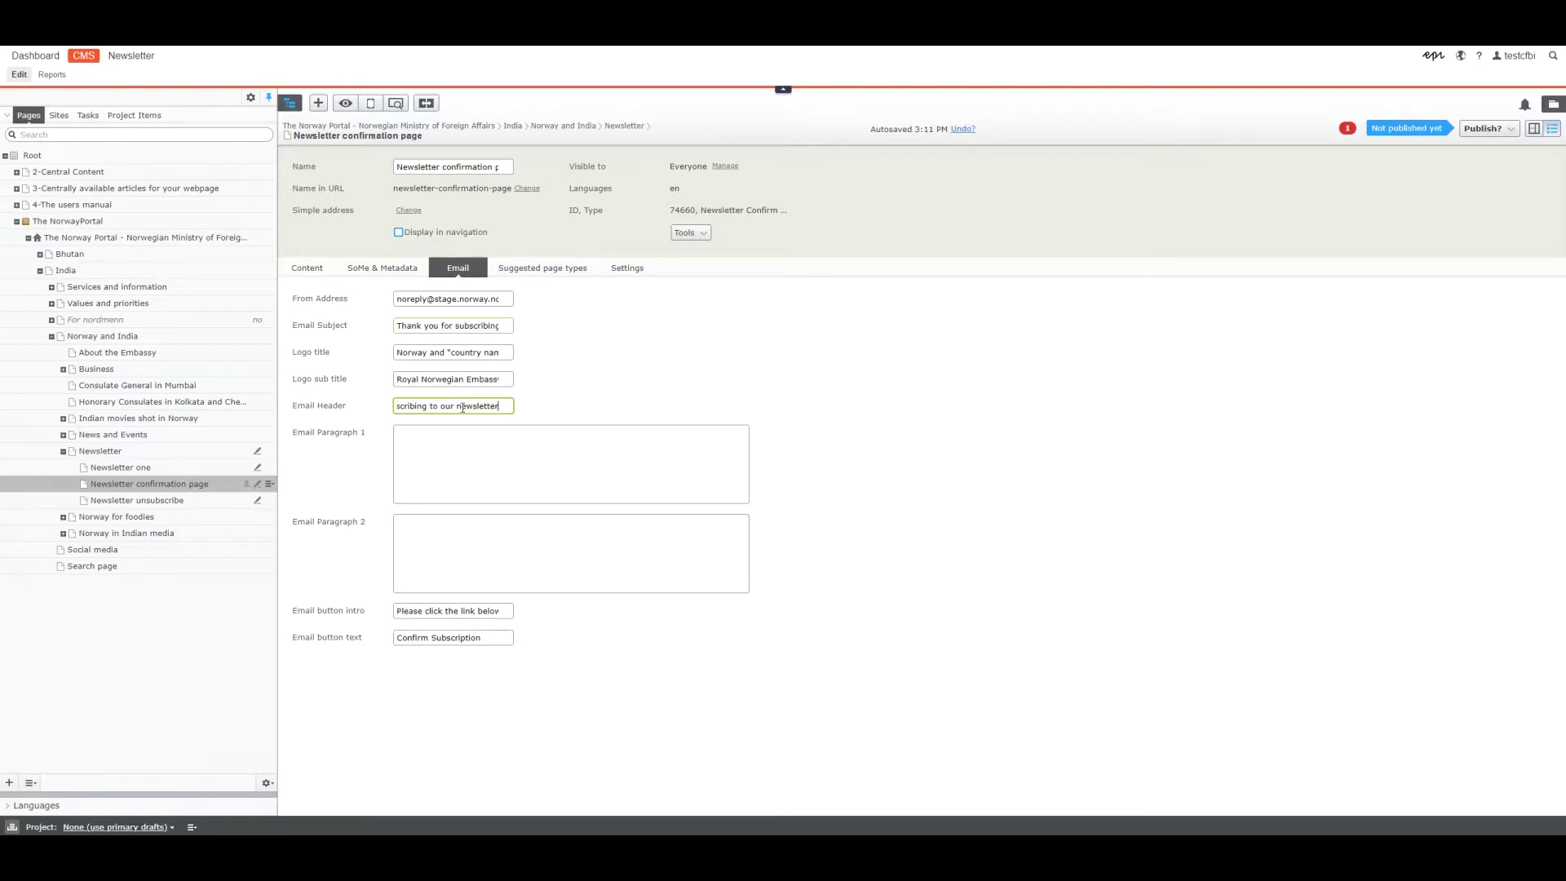
click(653, 391)
Fill Email Paragraph 1 with the GDPR notice beginning "You receive this e-mail because someone" and separate its sections with blank lines
click(618, 464)
text(You receive this e-mail because someone (you, hopefully) added your e-mail in our newsletter subscription field. If you did not do this, please disregard this e-mail. In accordance with GDPR – when subscribing to our services, we store the following information about your account: Your email address and the list to which you subscribed. In return we'll send you information about missions affairs, news from our work and events related to the mission. This could be relevant news, diplmatic accomplishments, important news for Norway, concerts, musicals, art presentations or other cultural attractions. The information will only be used for the newsletter and never re-distributed wo any third party. If you unsubscribe, everything stored will be deleted. Any questions related to this subscription should be directed towards the foreign mission where your subscription was added. The newsletter will never be used in a crisis situation – All information regarding crisis information and registration is handled by www.reiseregistrering.no)
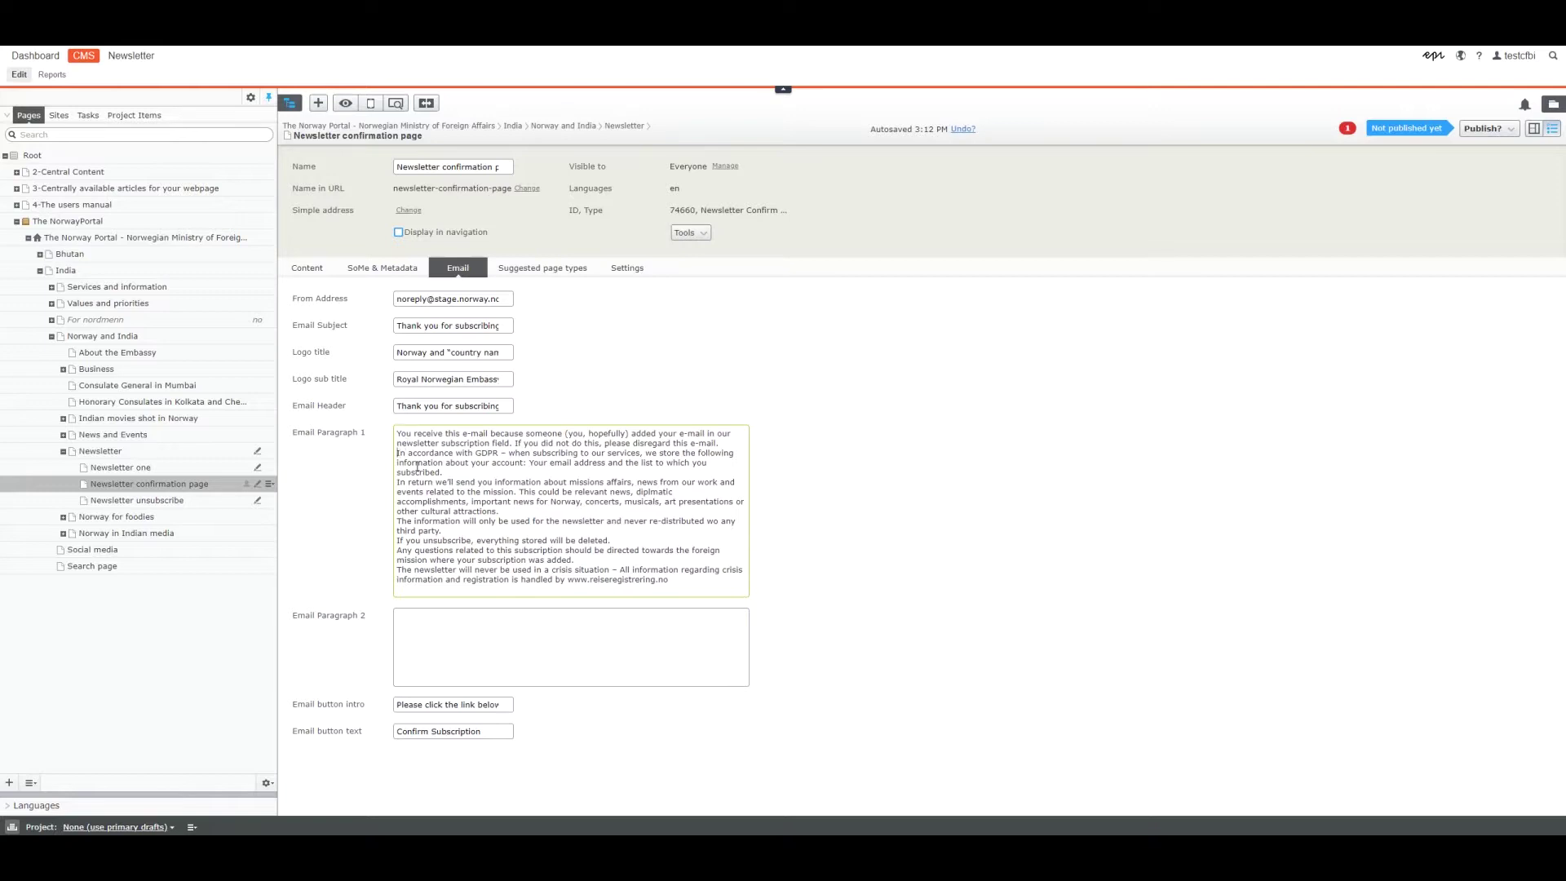
key(Return)
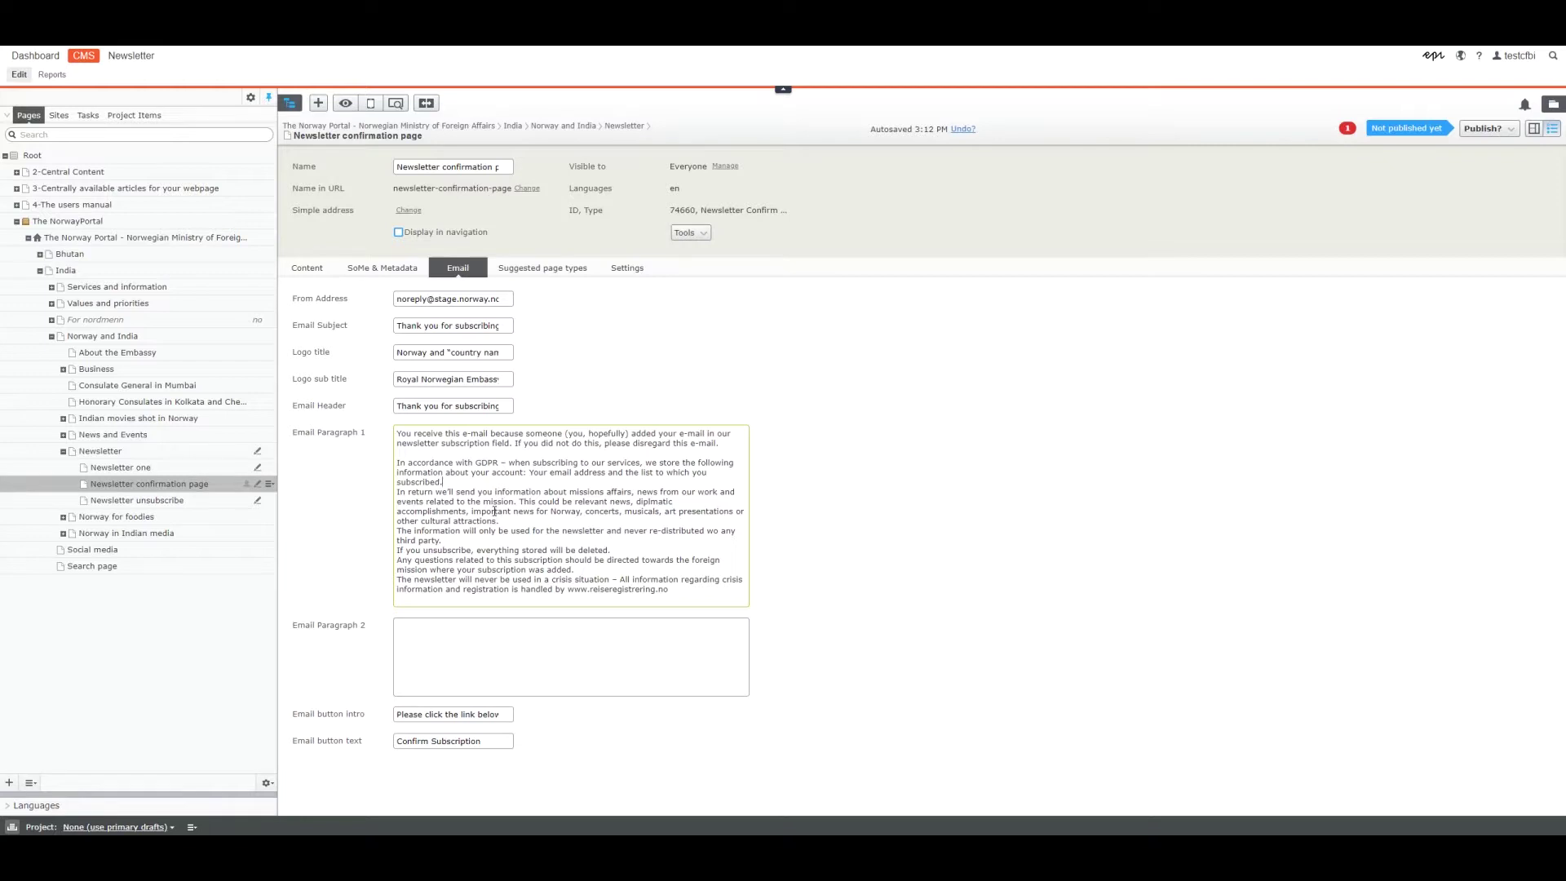
key(Return)
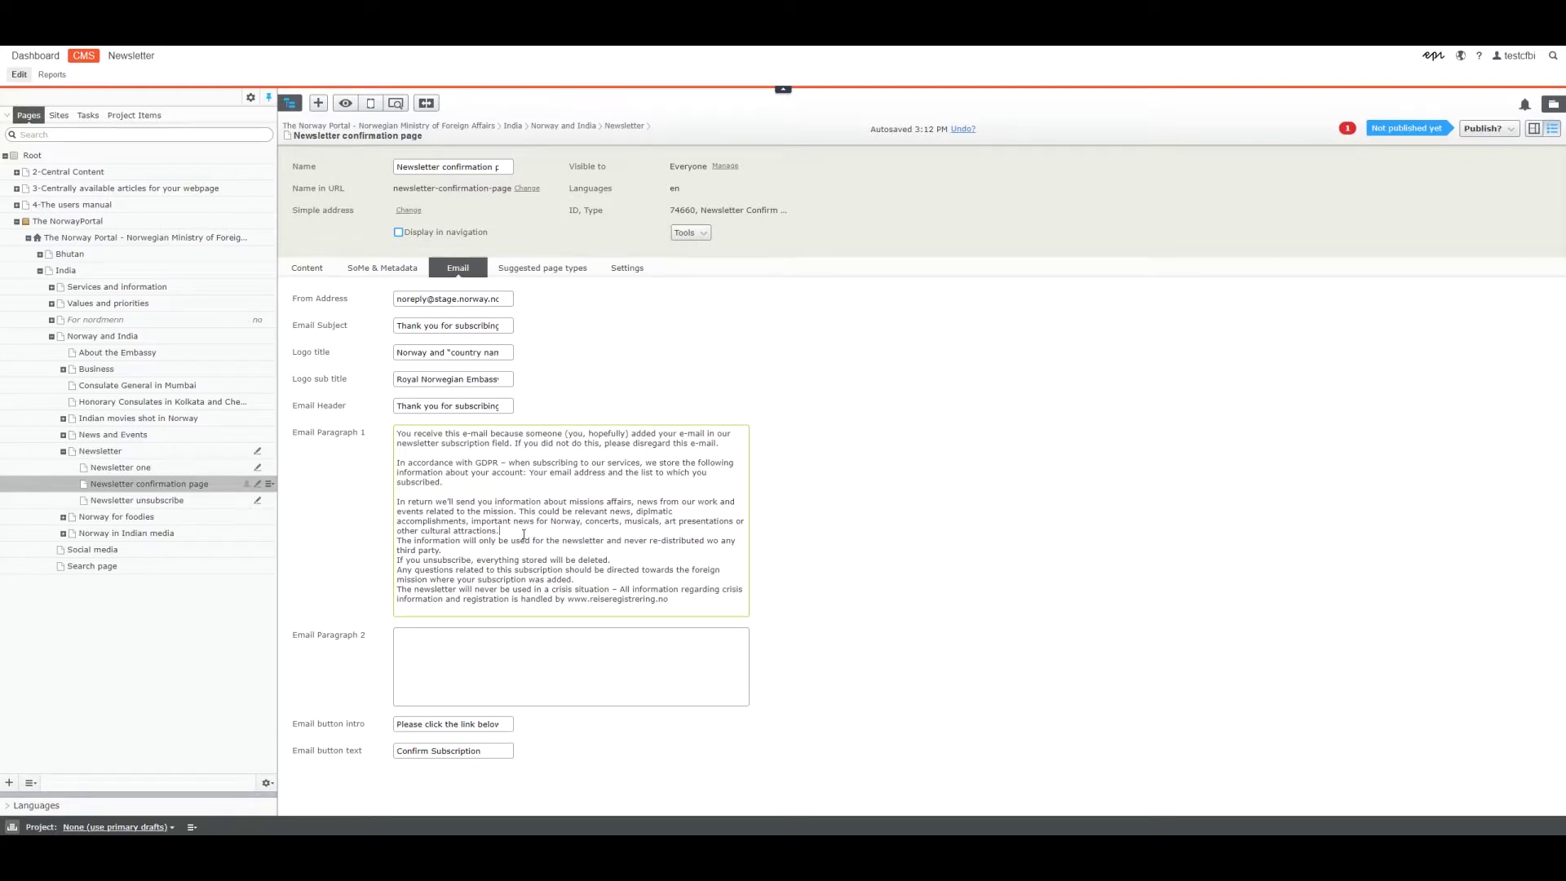
click(524, 531)
key(Return)
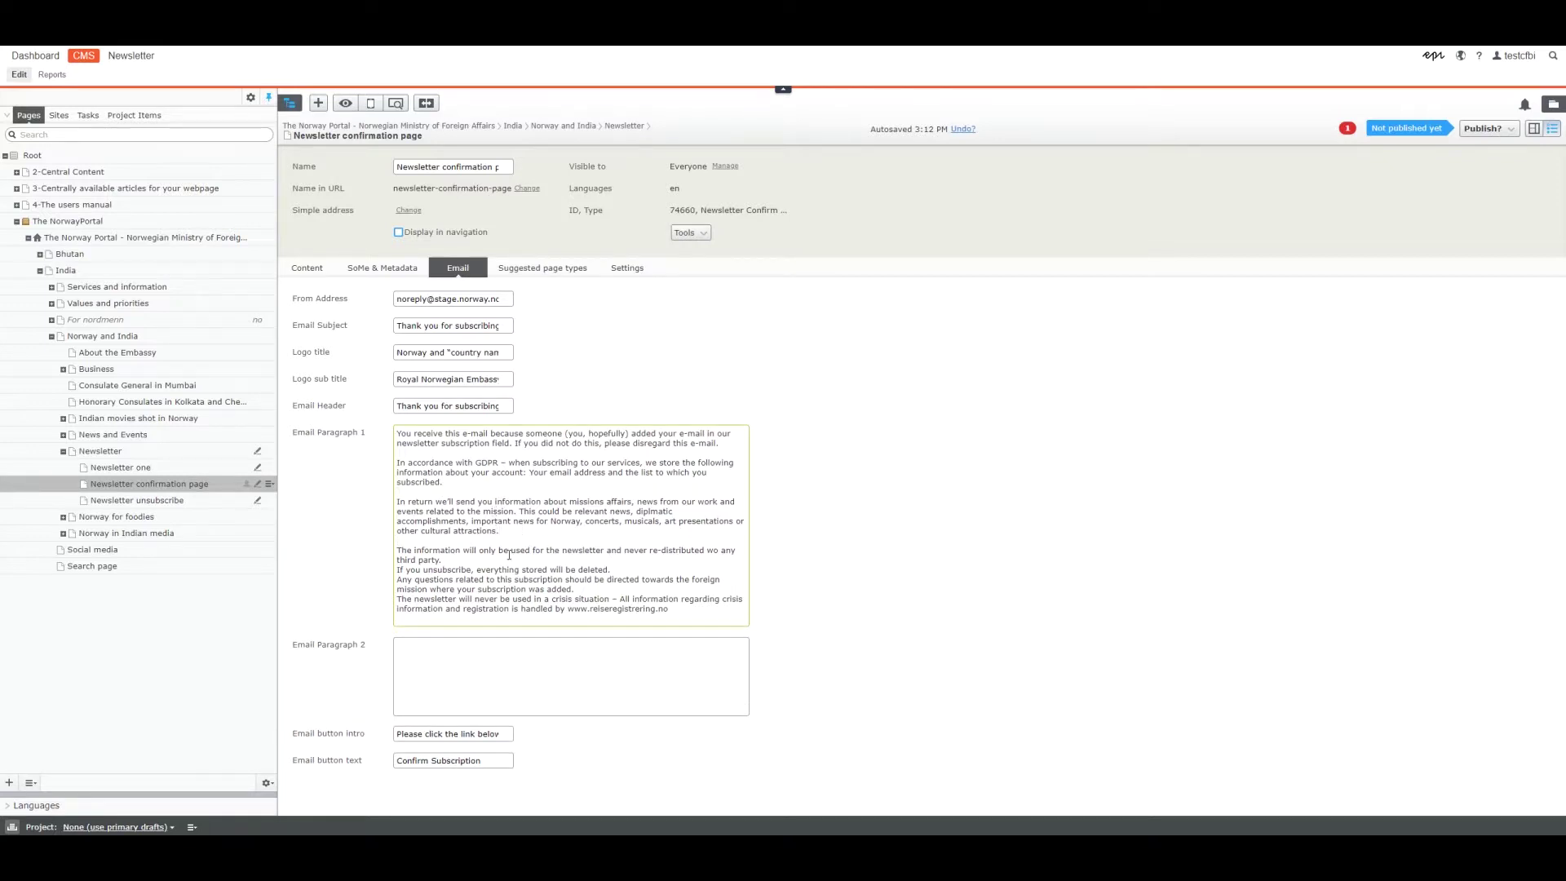
click(507, 562)
key(Return)
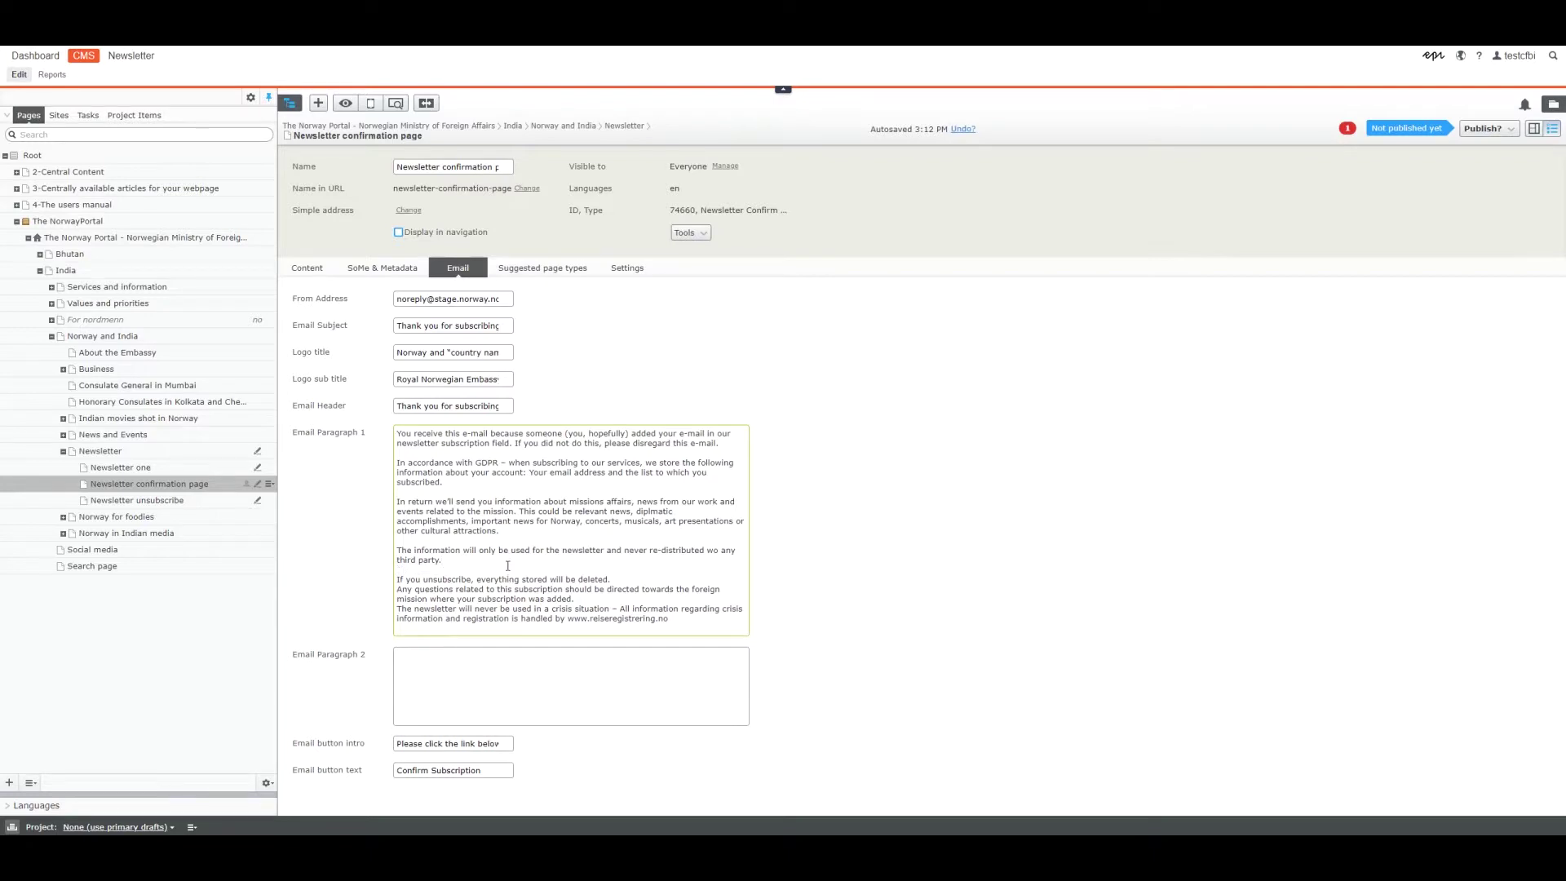
click(607, 596)
key(Return)
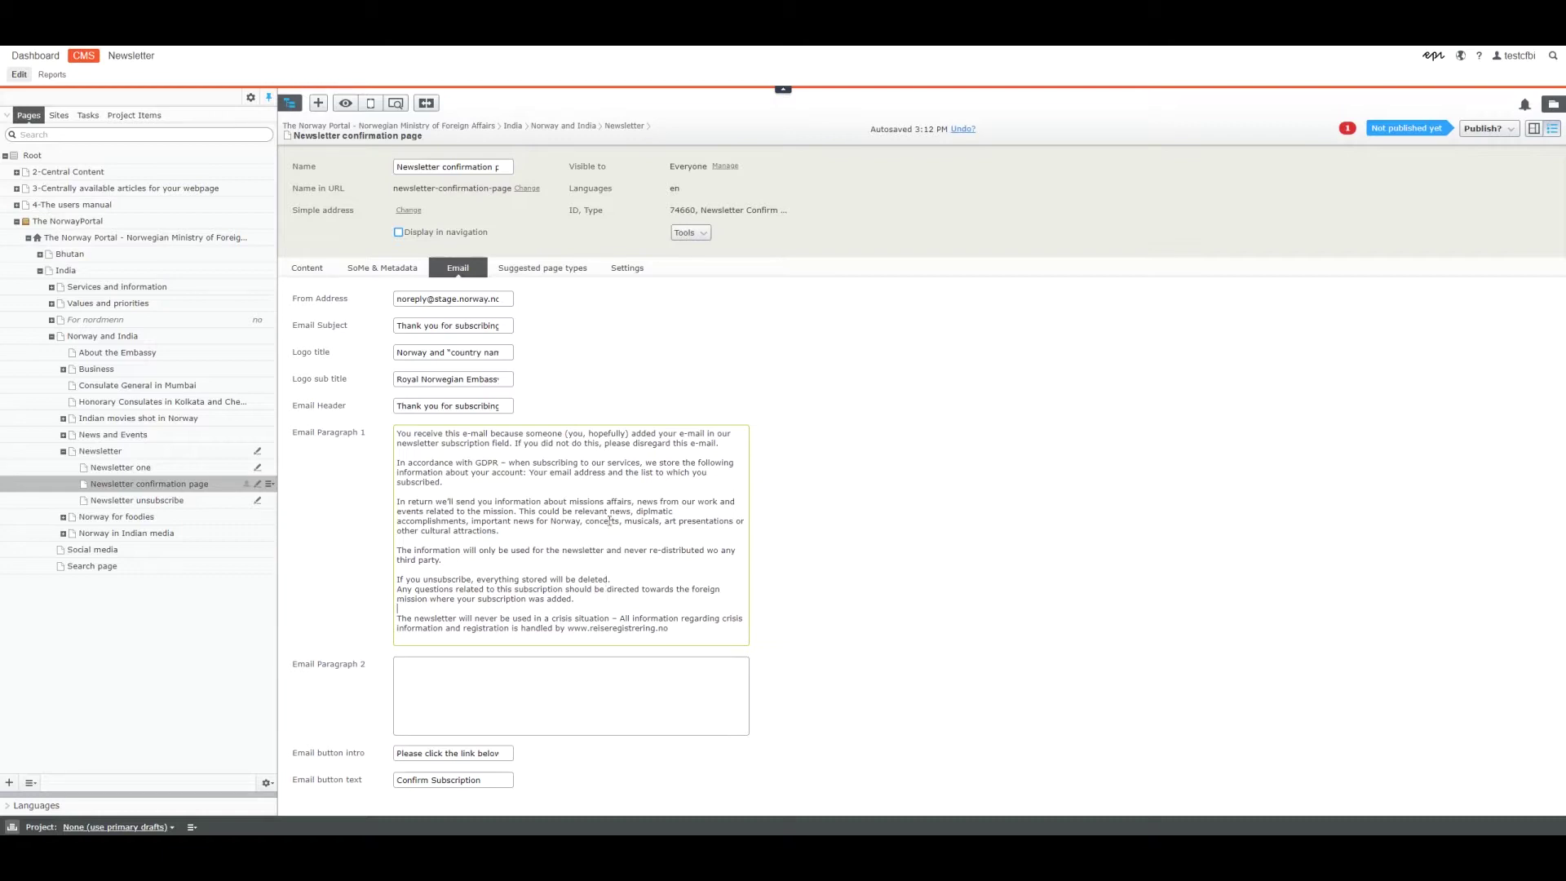
Review the notice in Email Paragraph 1, from the GDPR sections to the closing statement about crisis situations
double_click(530, 511)
click(487, 598)
drag(403, 619, 477, 629)
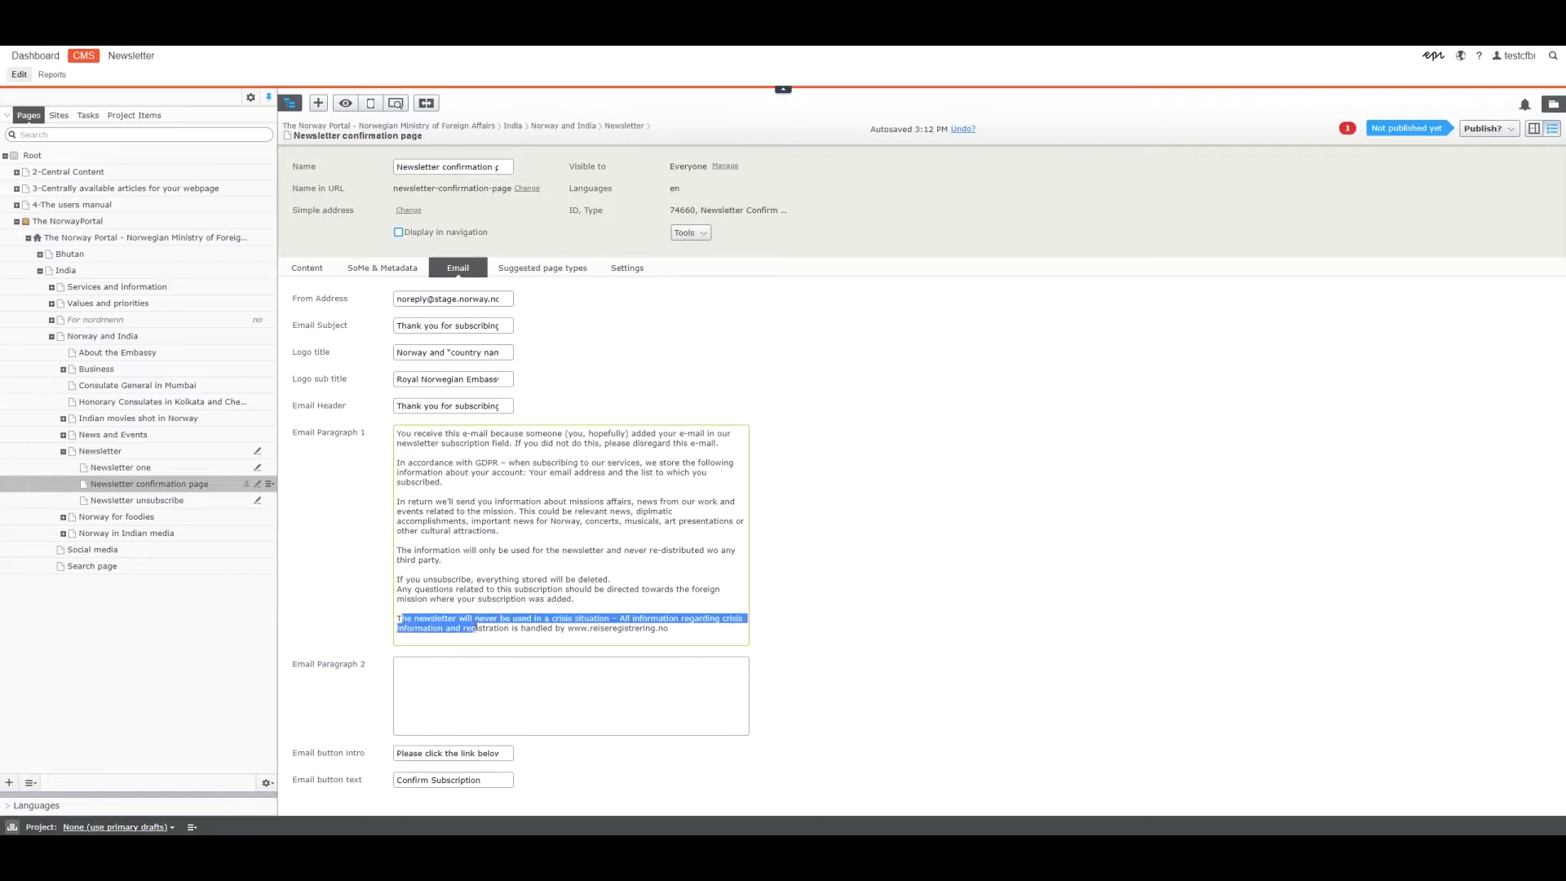
click(503, 624)
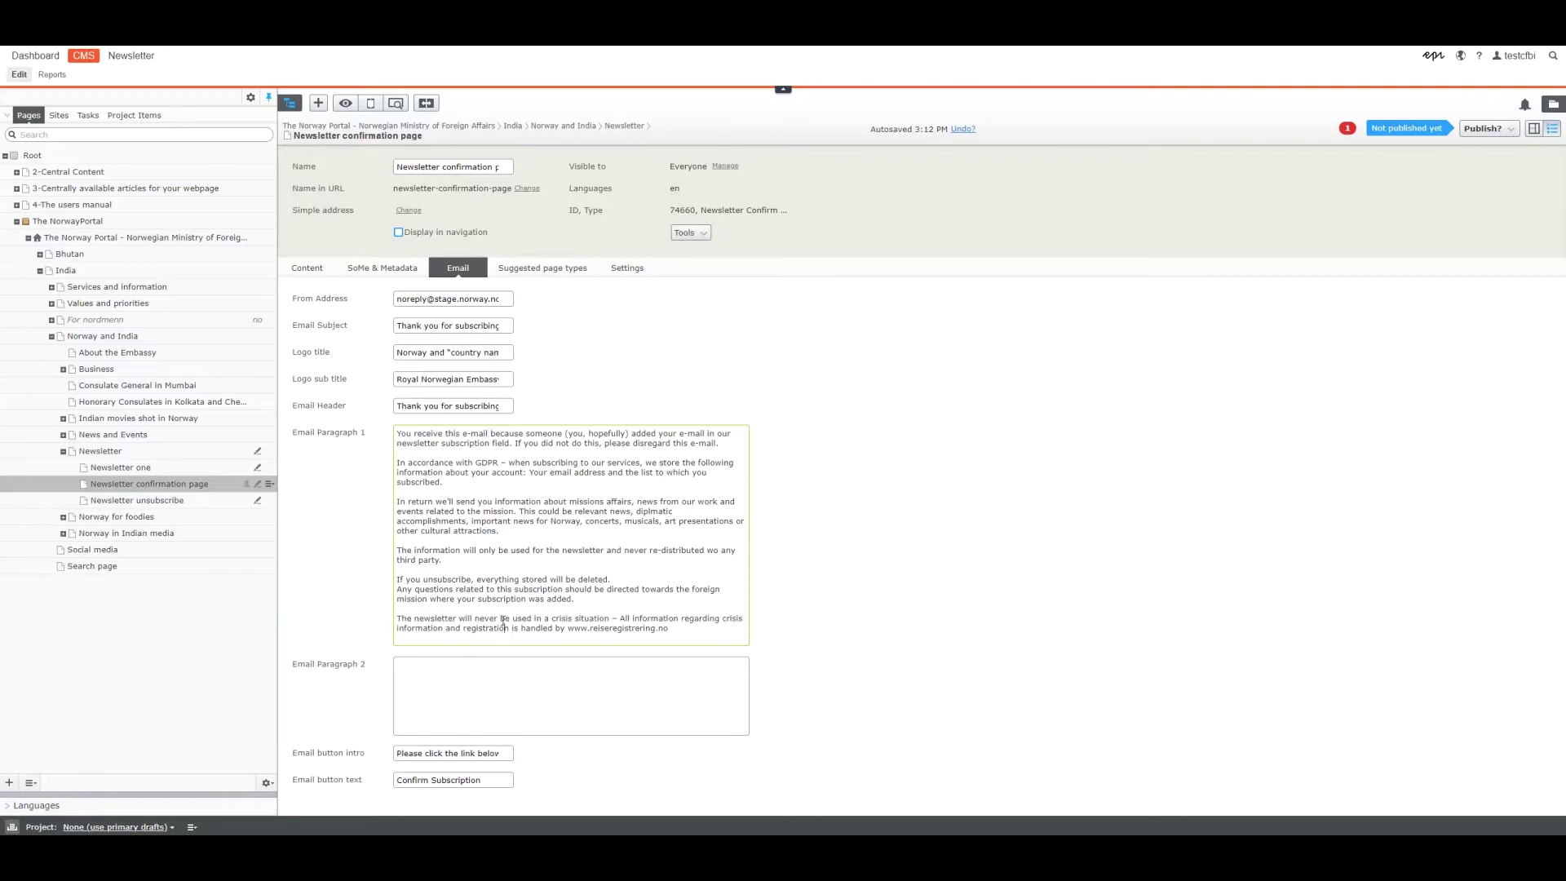
double_click(598, 620)
drag(551, 622, 609, 620)
click(646, 621)
drag(397, 433, 516, 532)
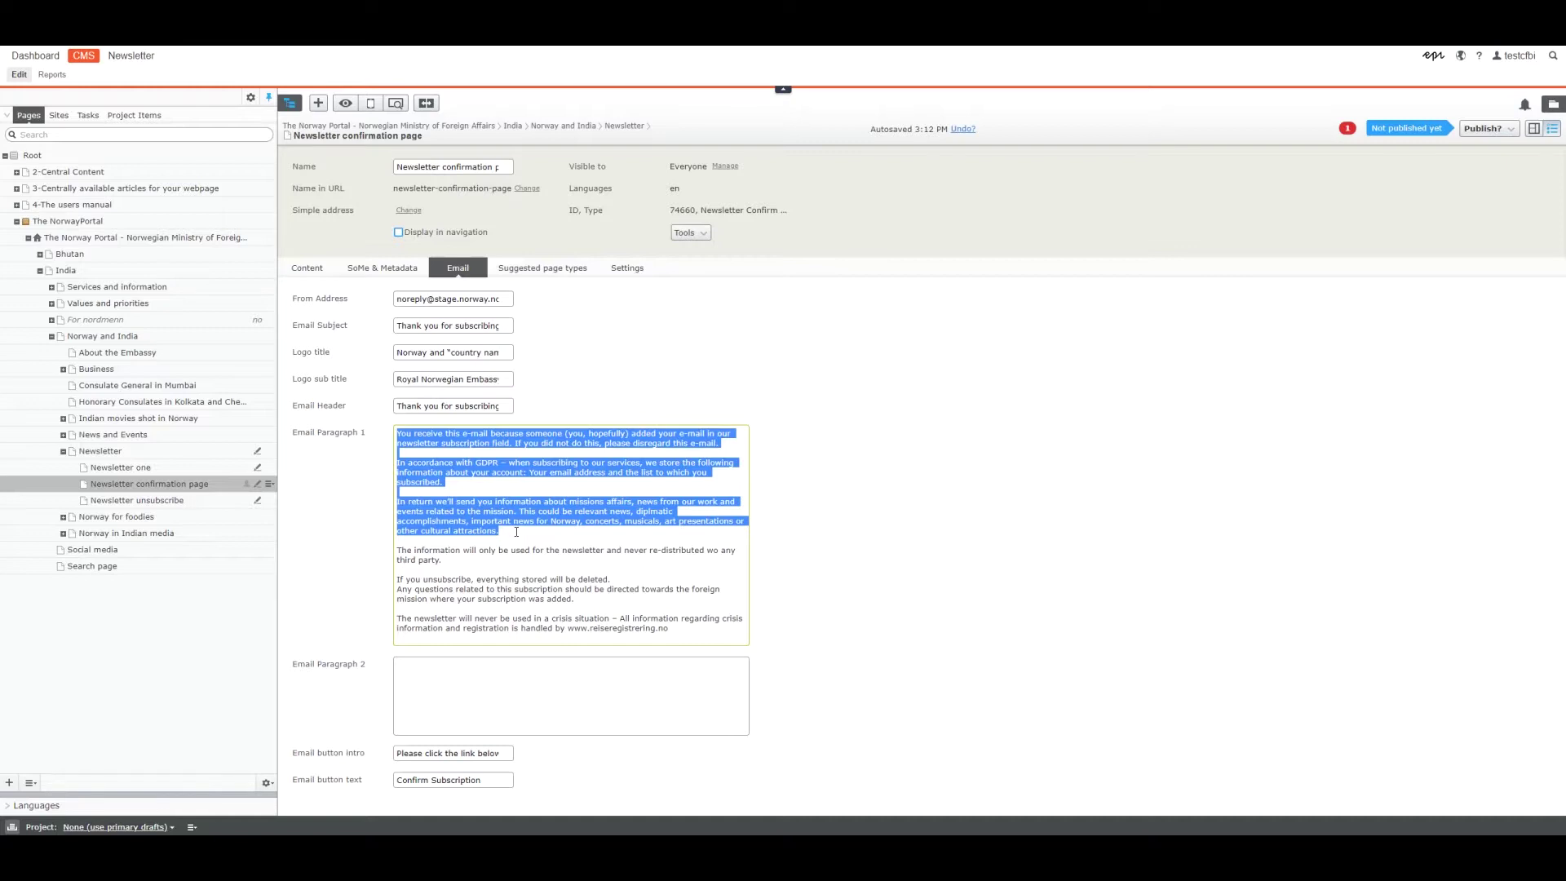
click(511, 534)
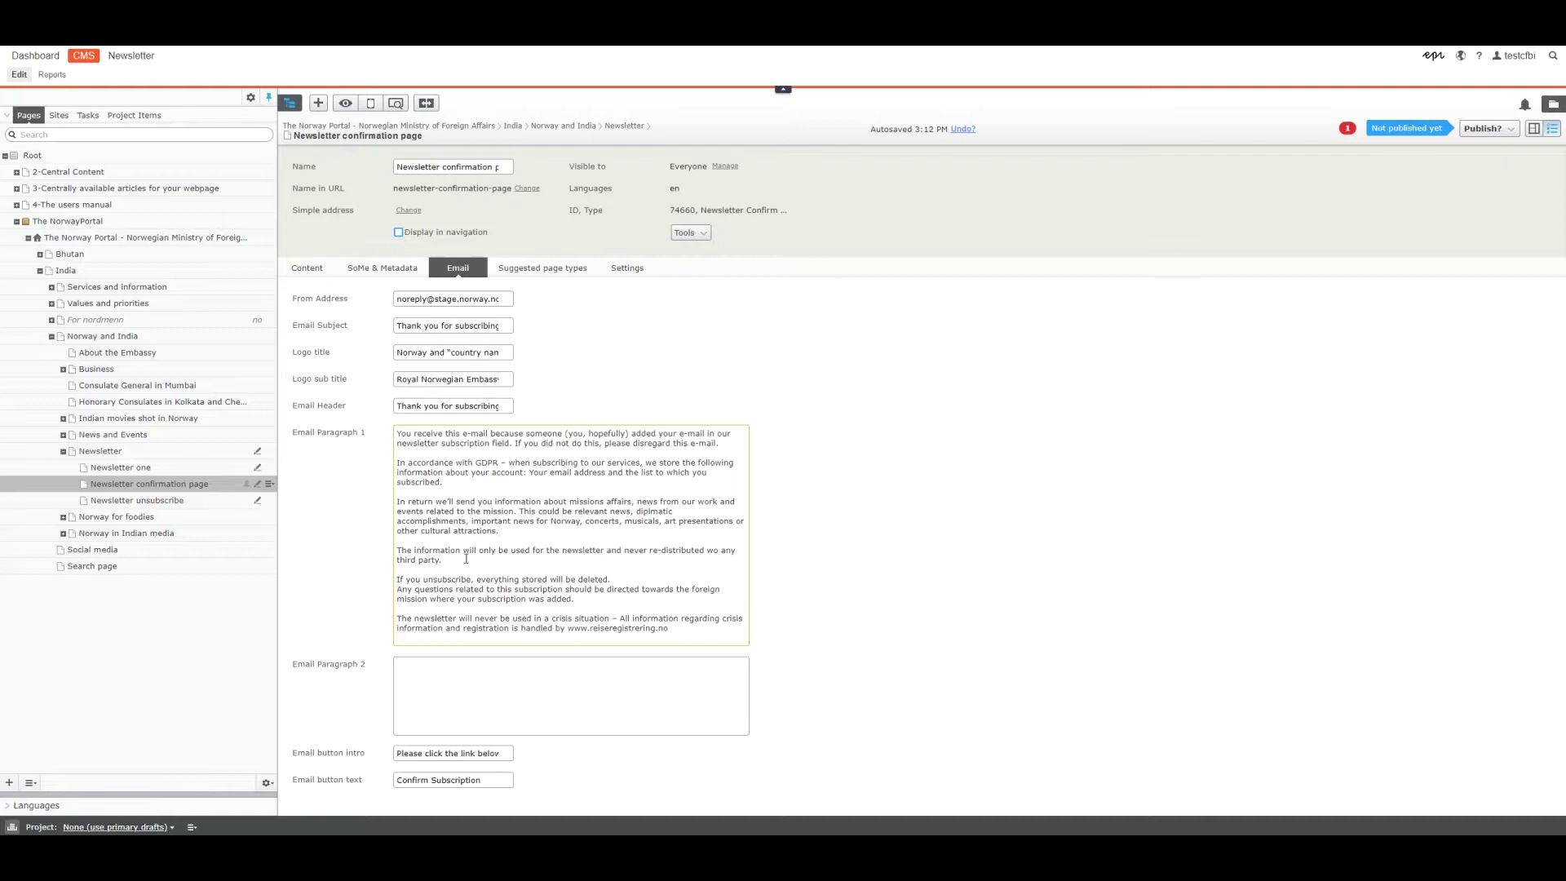
Correct the typo "wo" to "to" in the Email Paragraph 1 sentence about never re-distributing information to any third party
drag(443, 561, 396, 550)
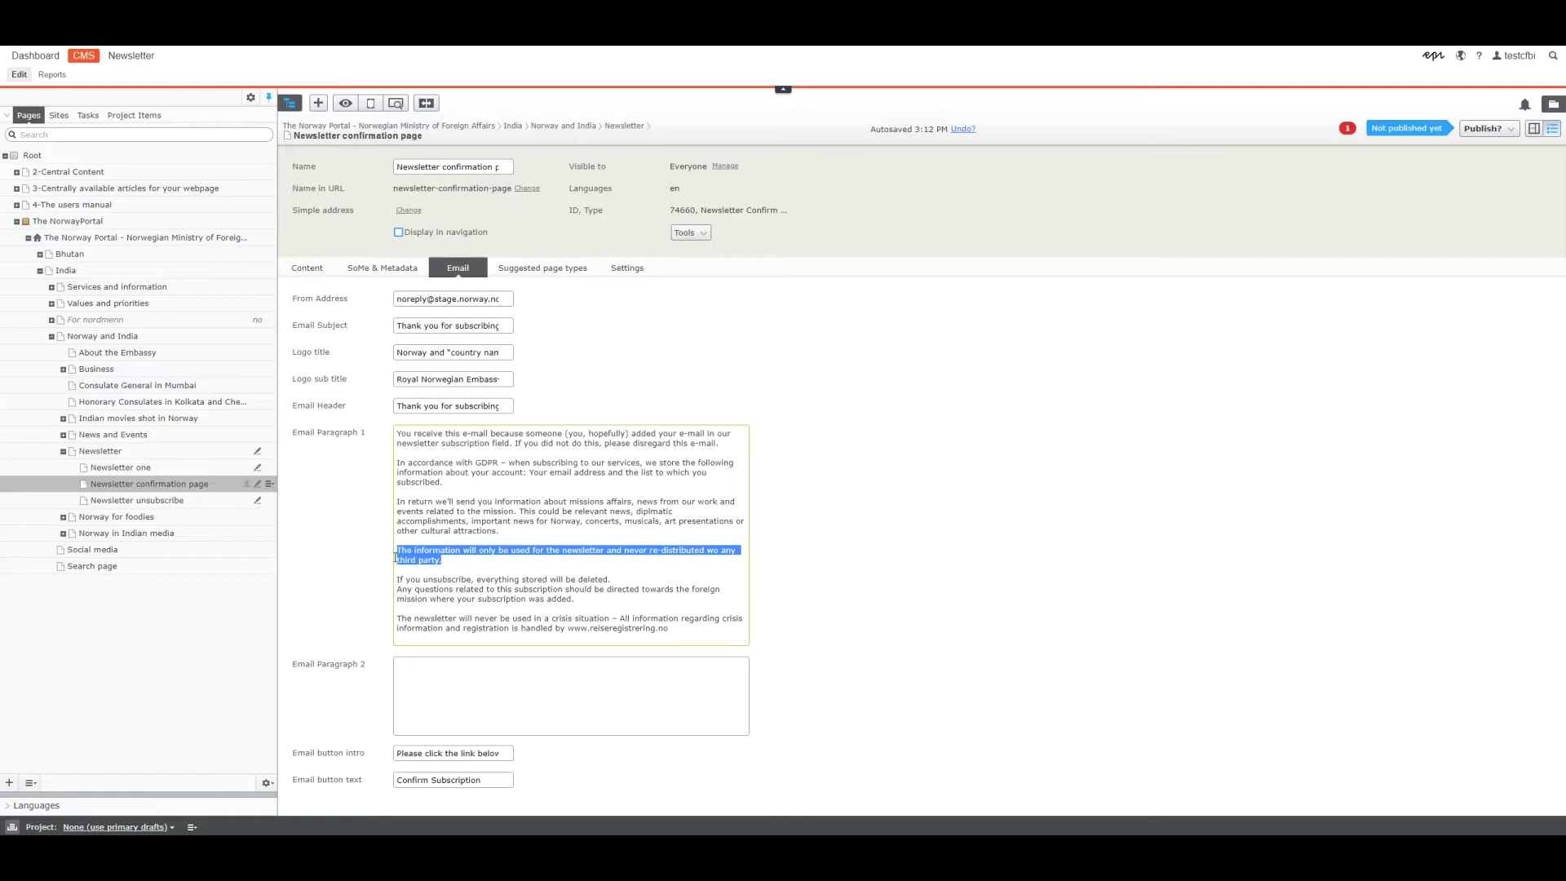
click(710, 550)
key(BackSpace)
text(t)
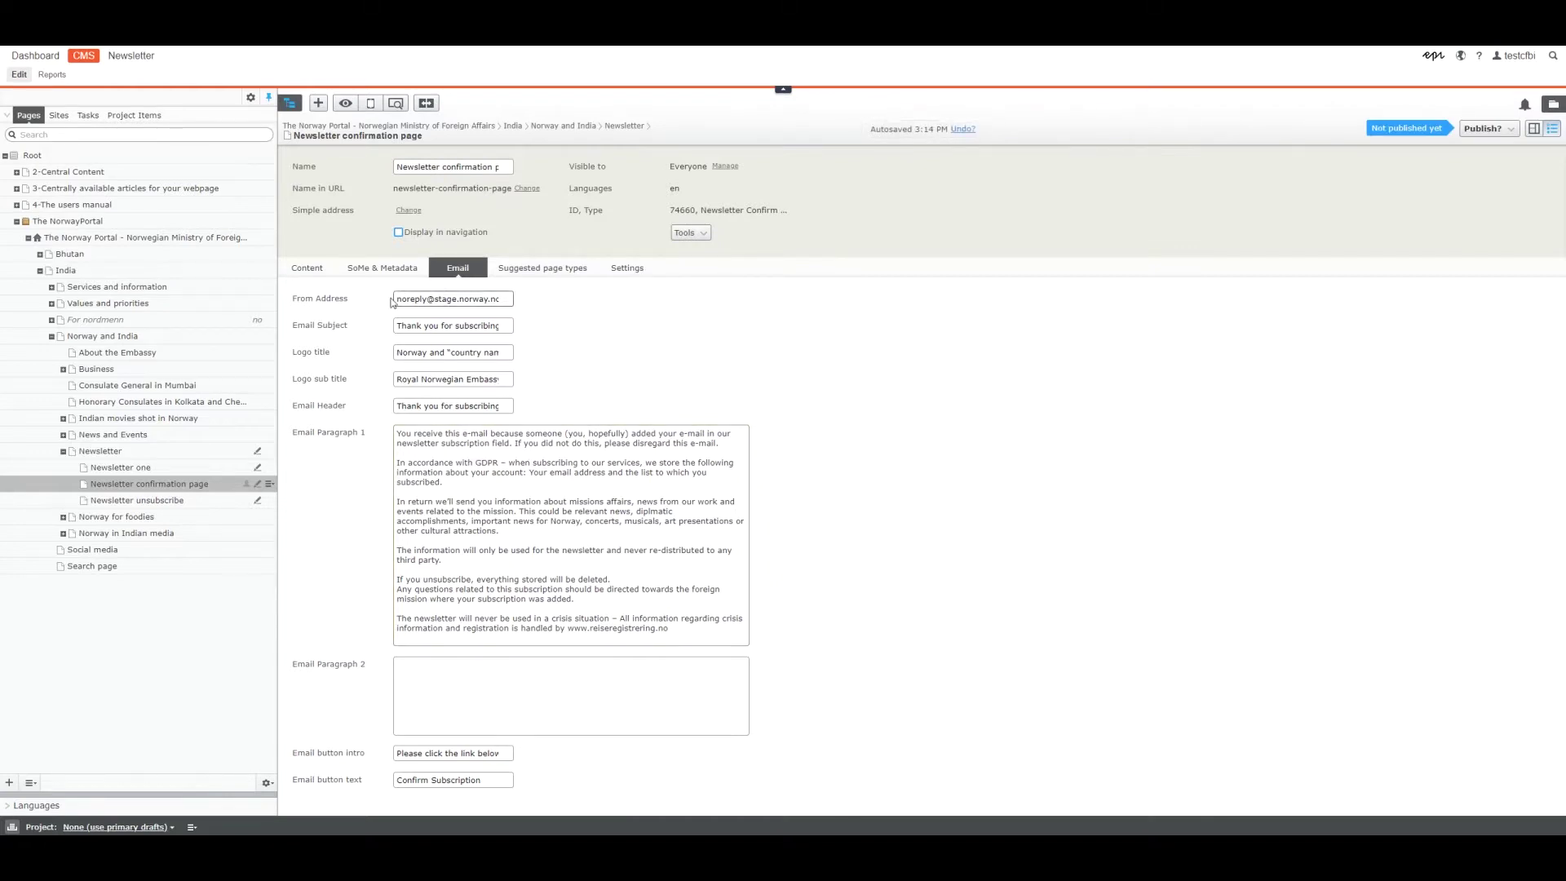
Check the From Address and the full Email button intro text of the confirmation e-mail
mouse_move(409, 300)
mouse_down()
mouse_move(514, 306)
mouse_move(398, 301)
mouse_up()
click(522, 308)
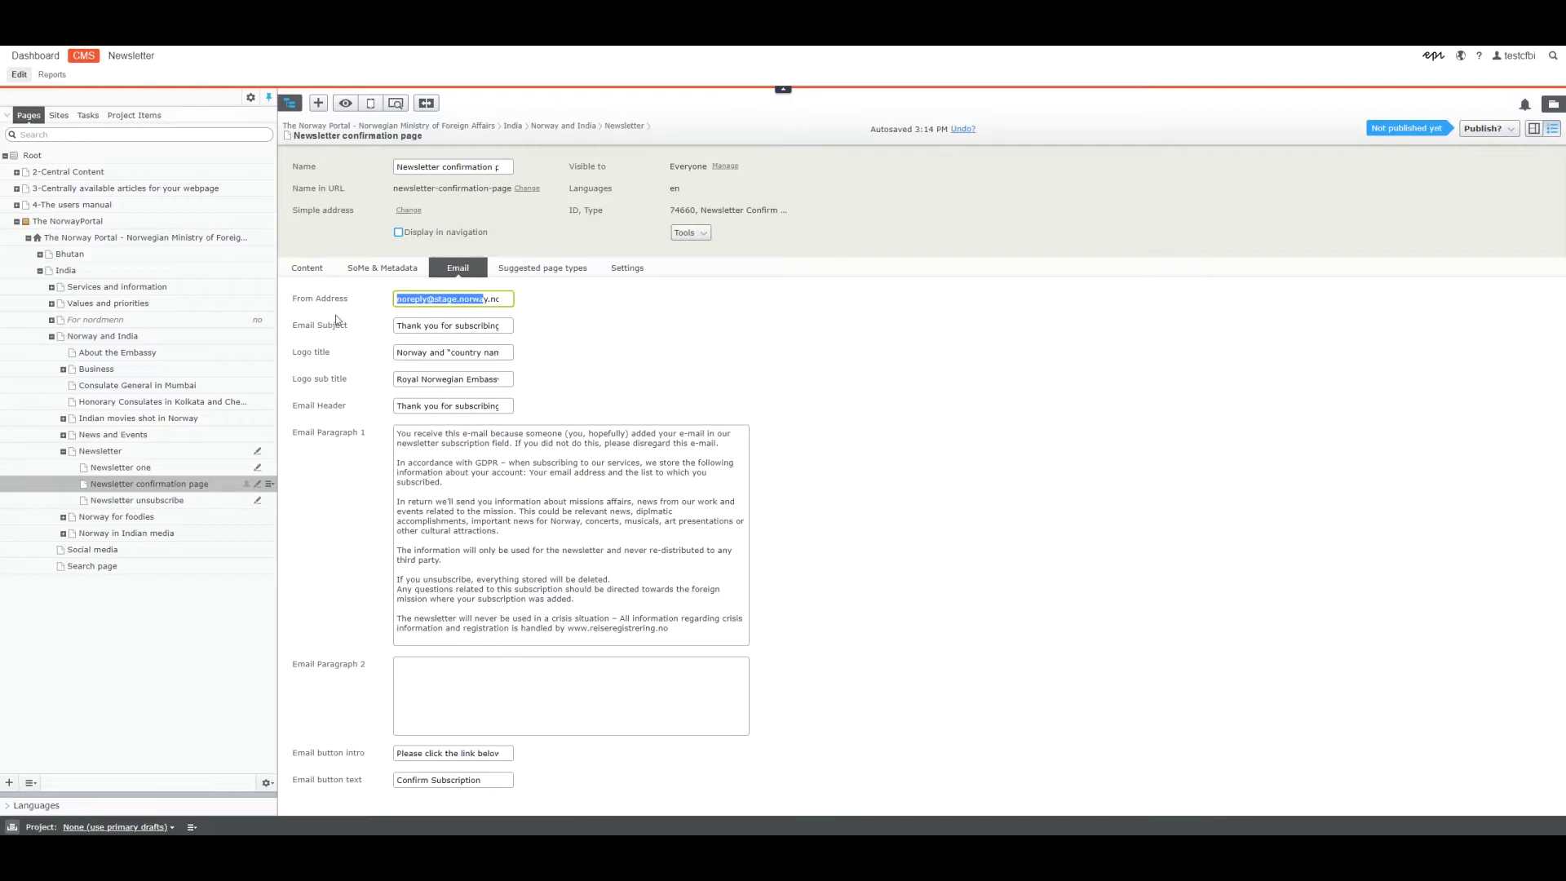
click(483, 300)
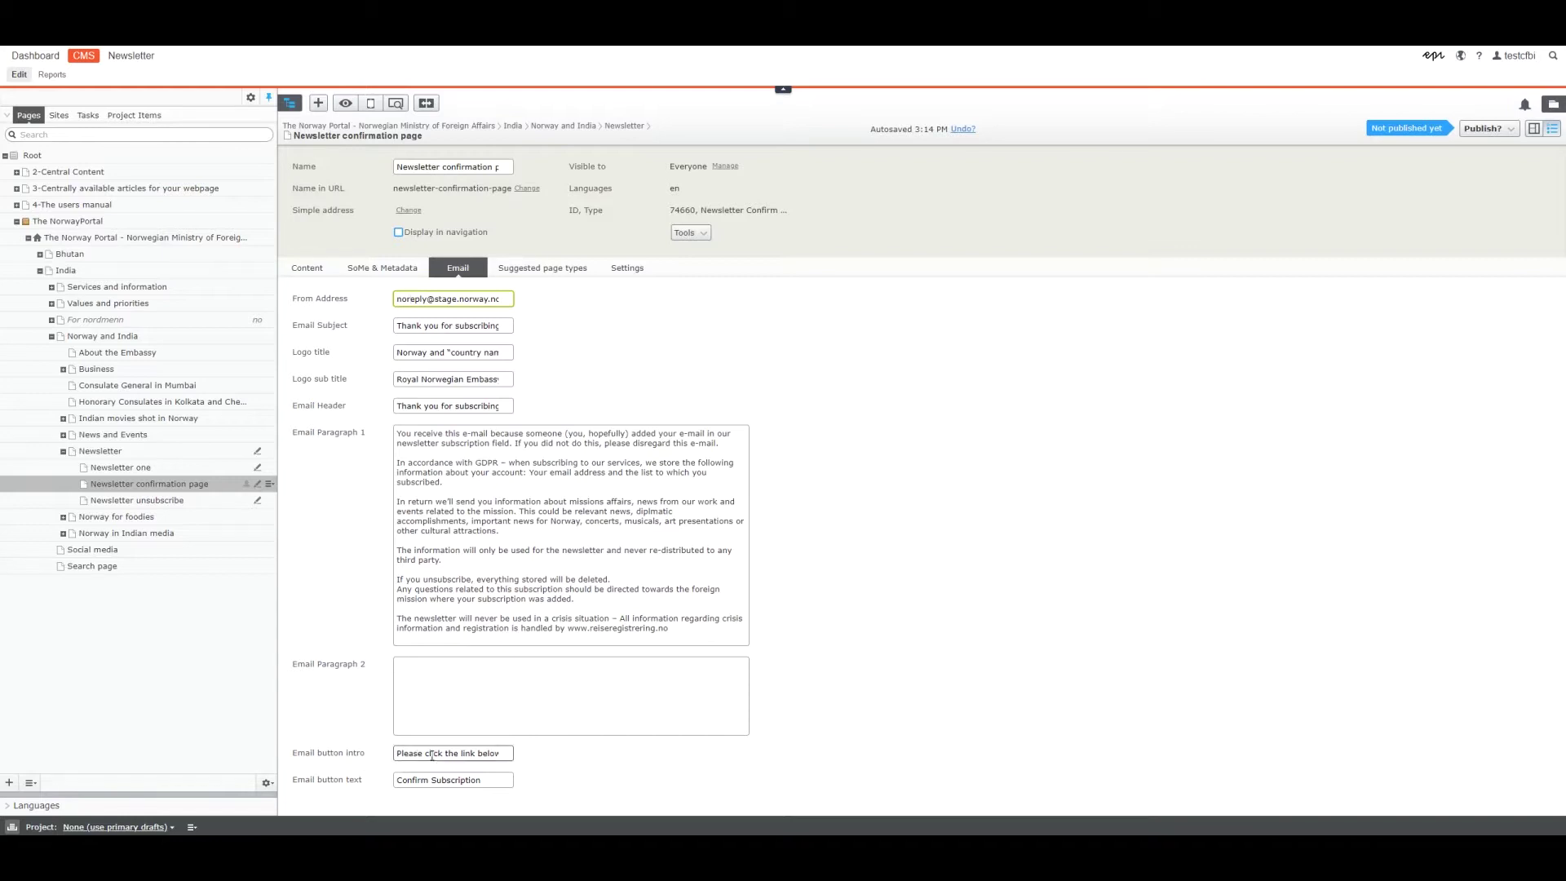
drag(431, 753, 486, 750)
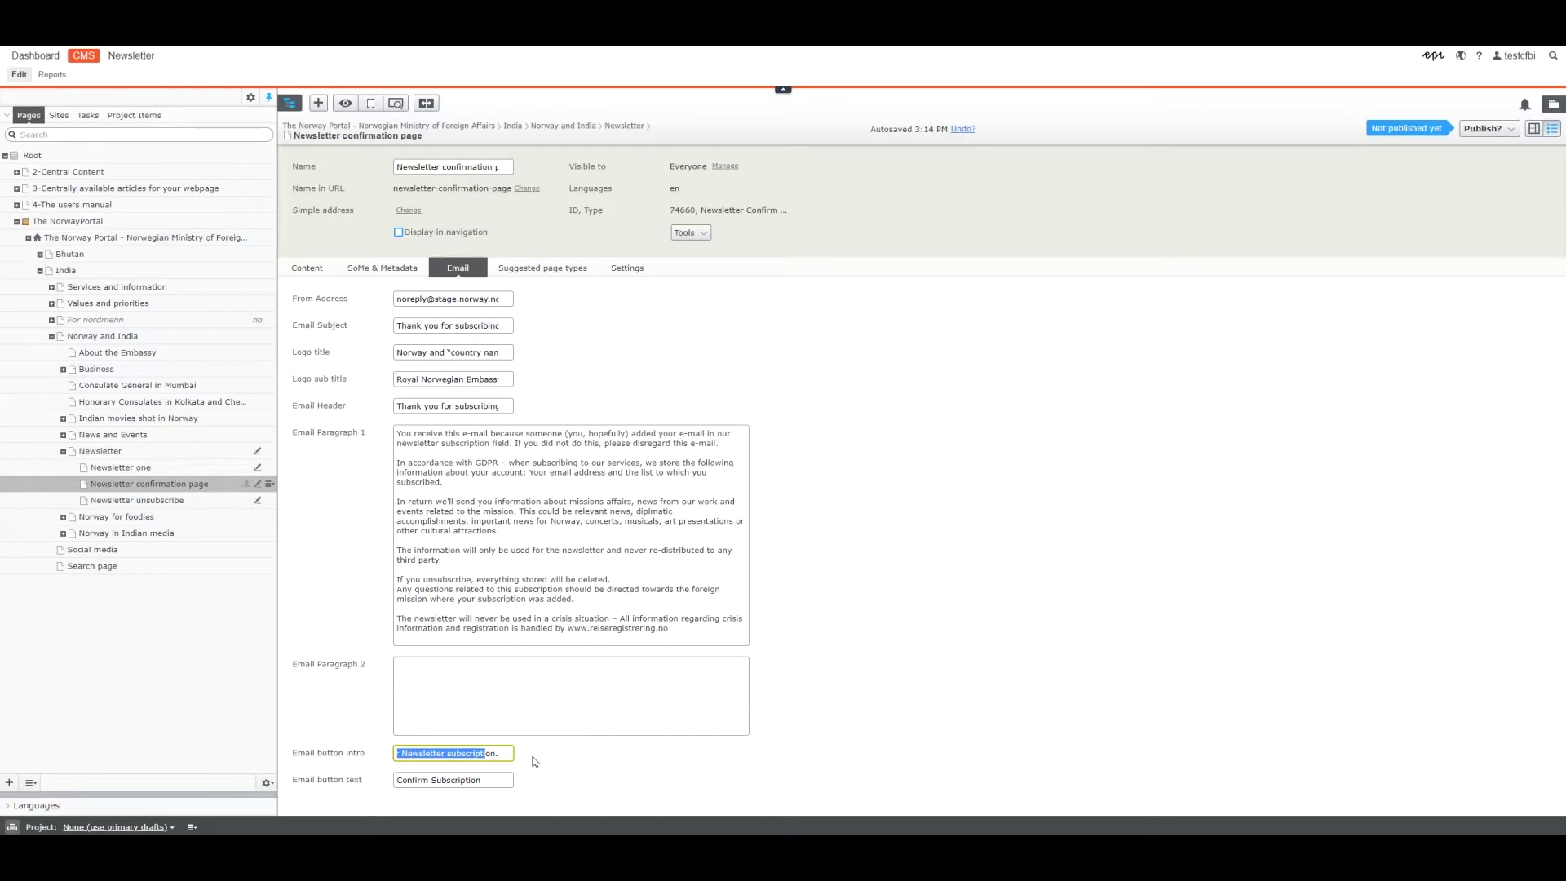
key(ctrl+v)
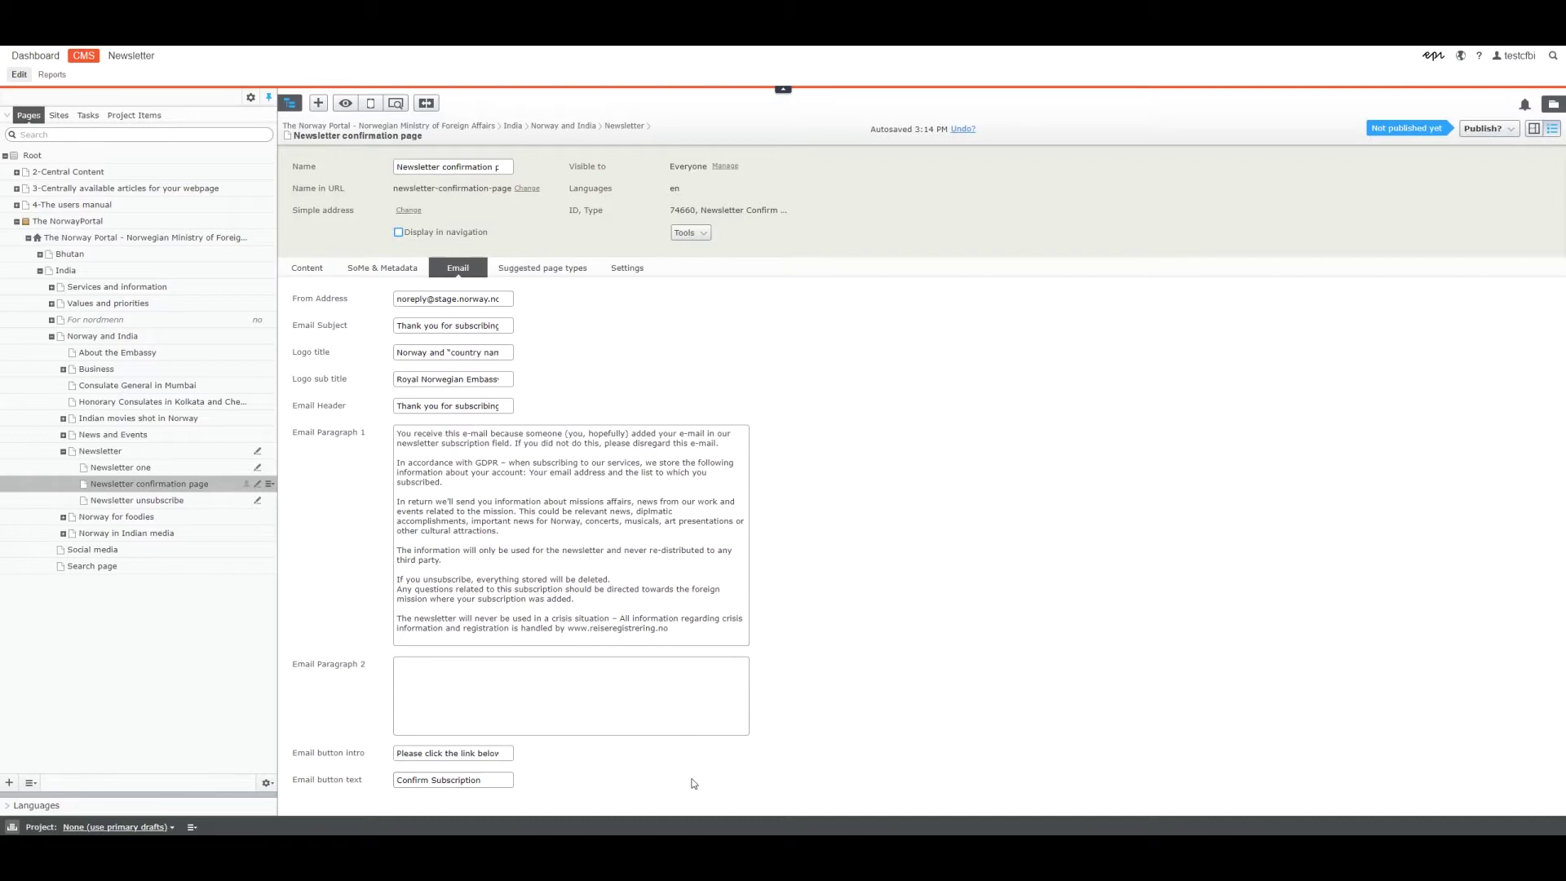
Publish the Newsletter confirmation page and display it in on-page editing view
click(1482, 129)
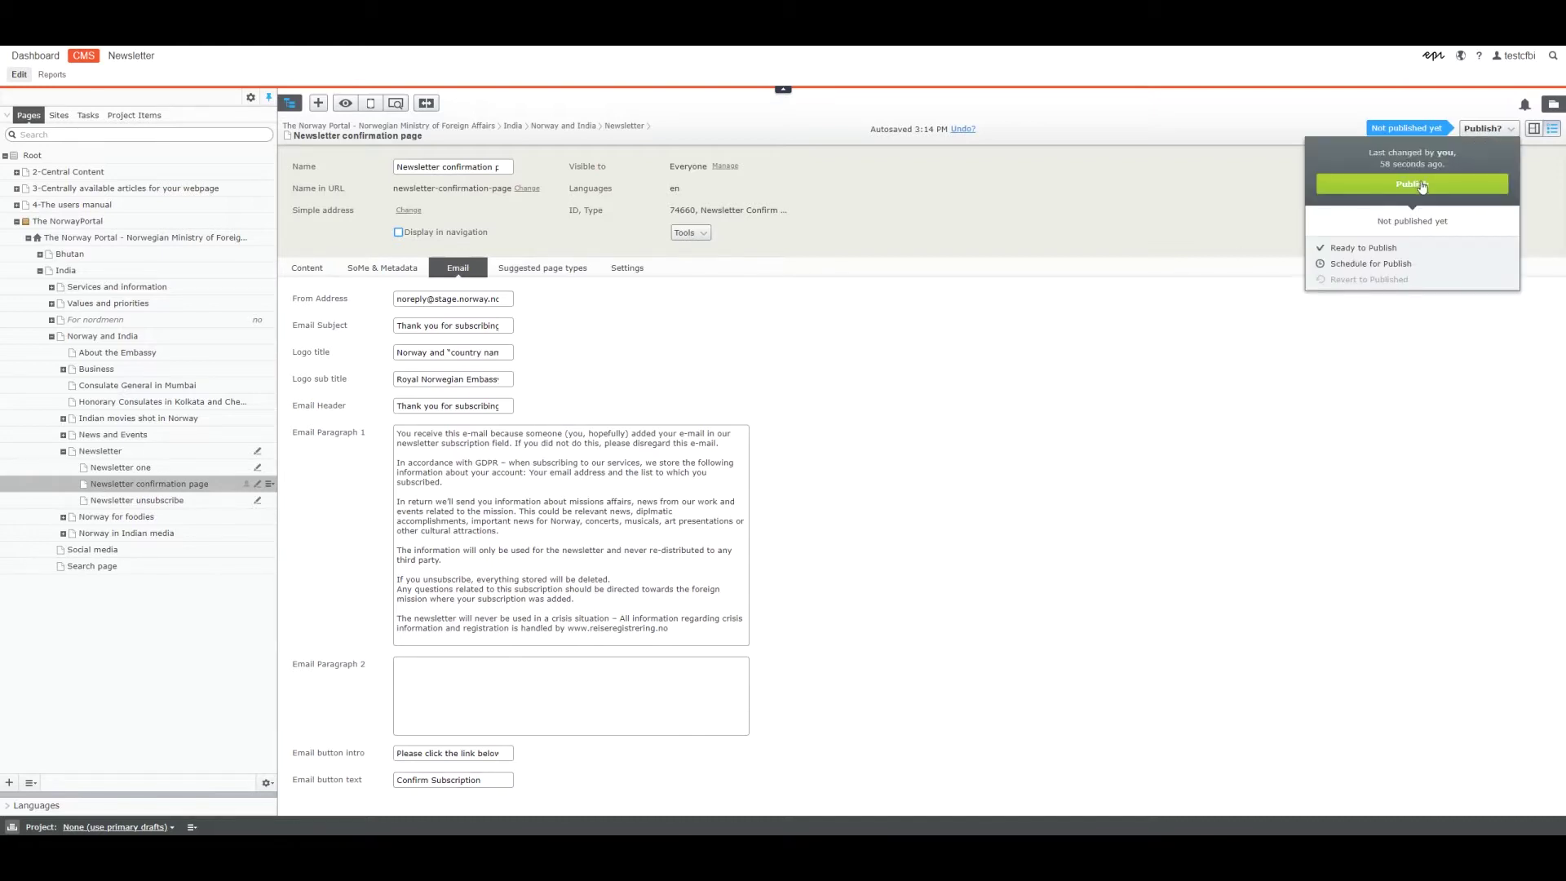
click(1419, 184)
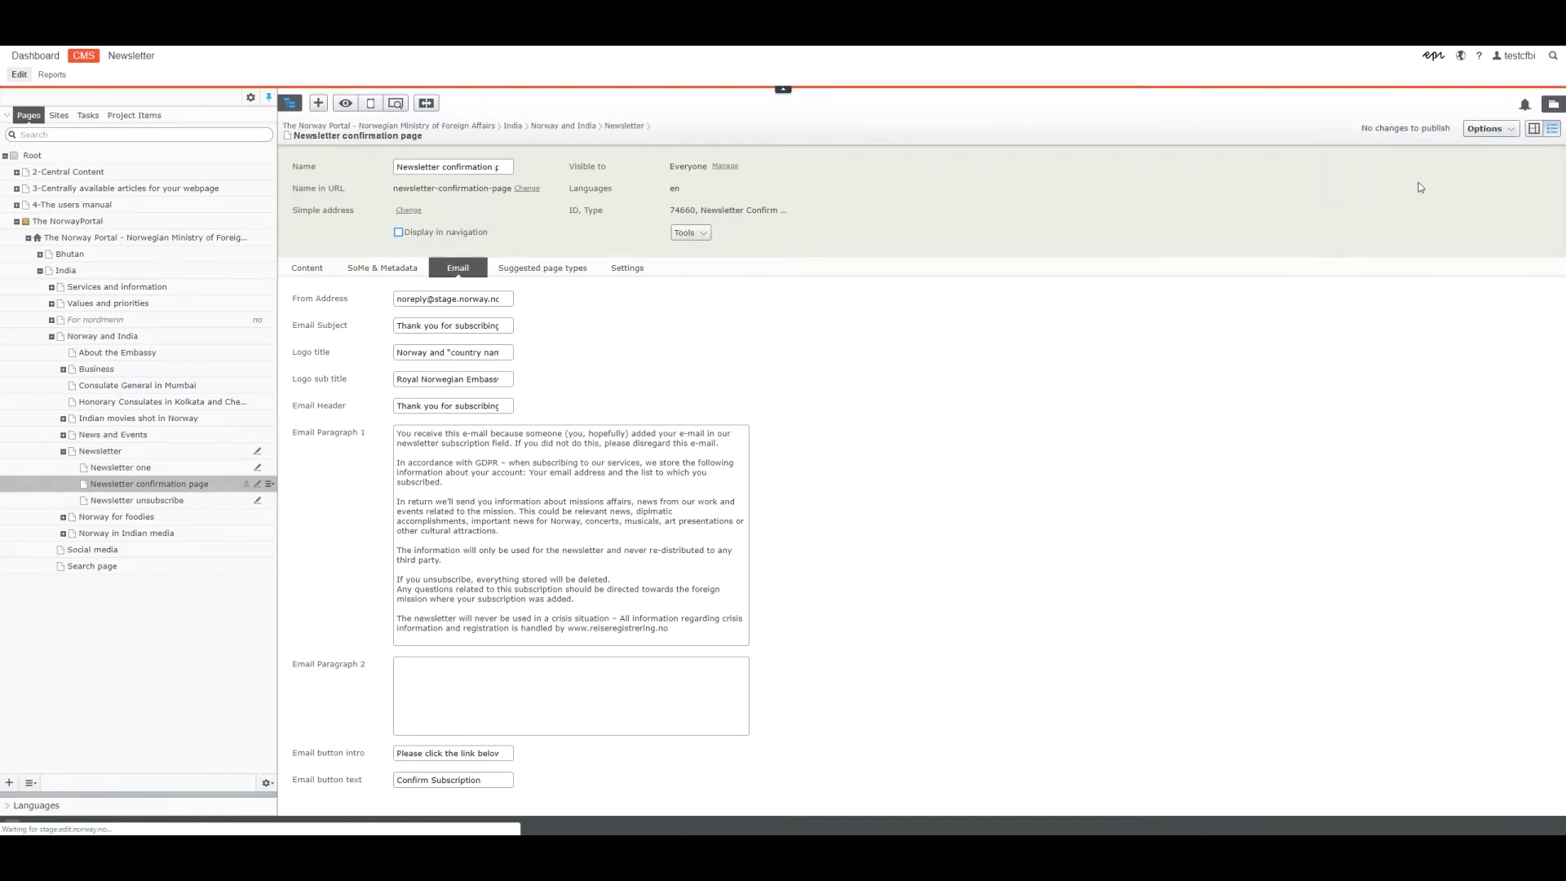
click(1534, 130)
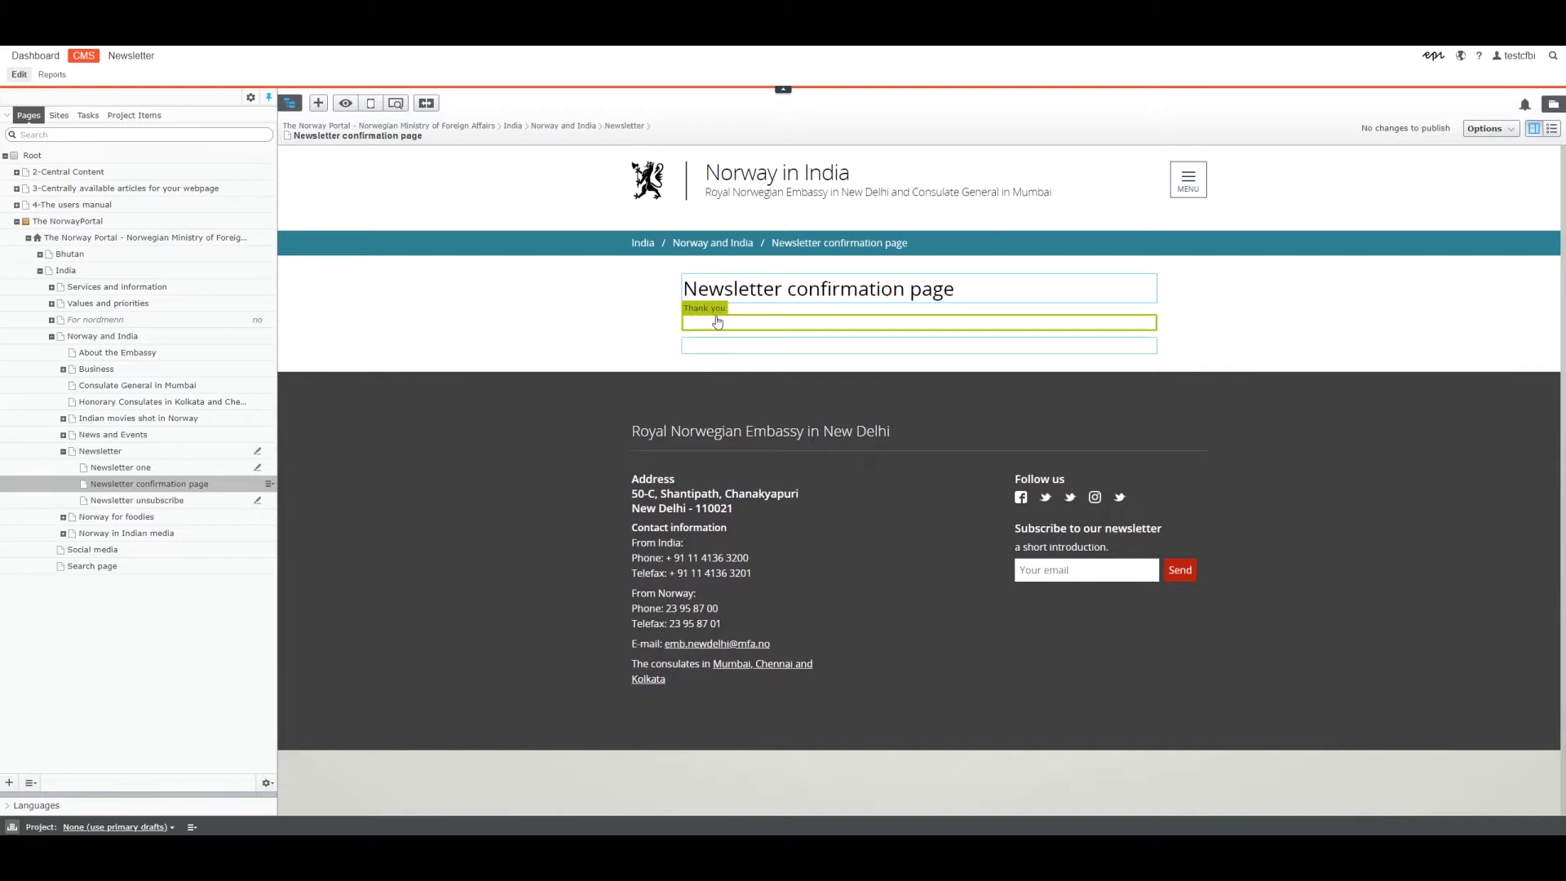
Open the properties of the Newsletter unsubscribe page and look through its content fields
click(179, 501)
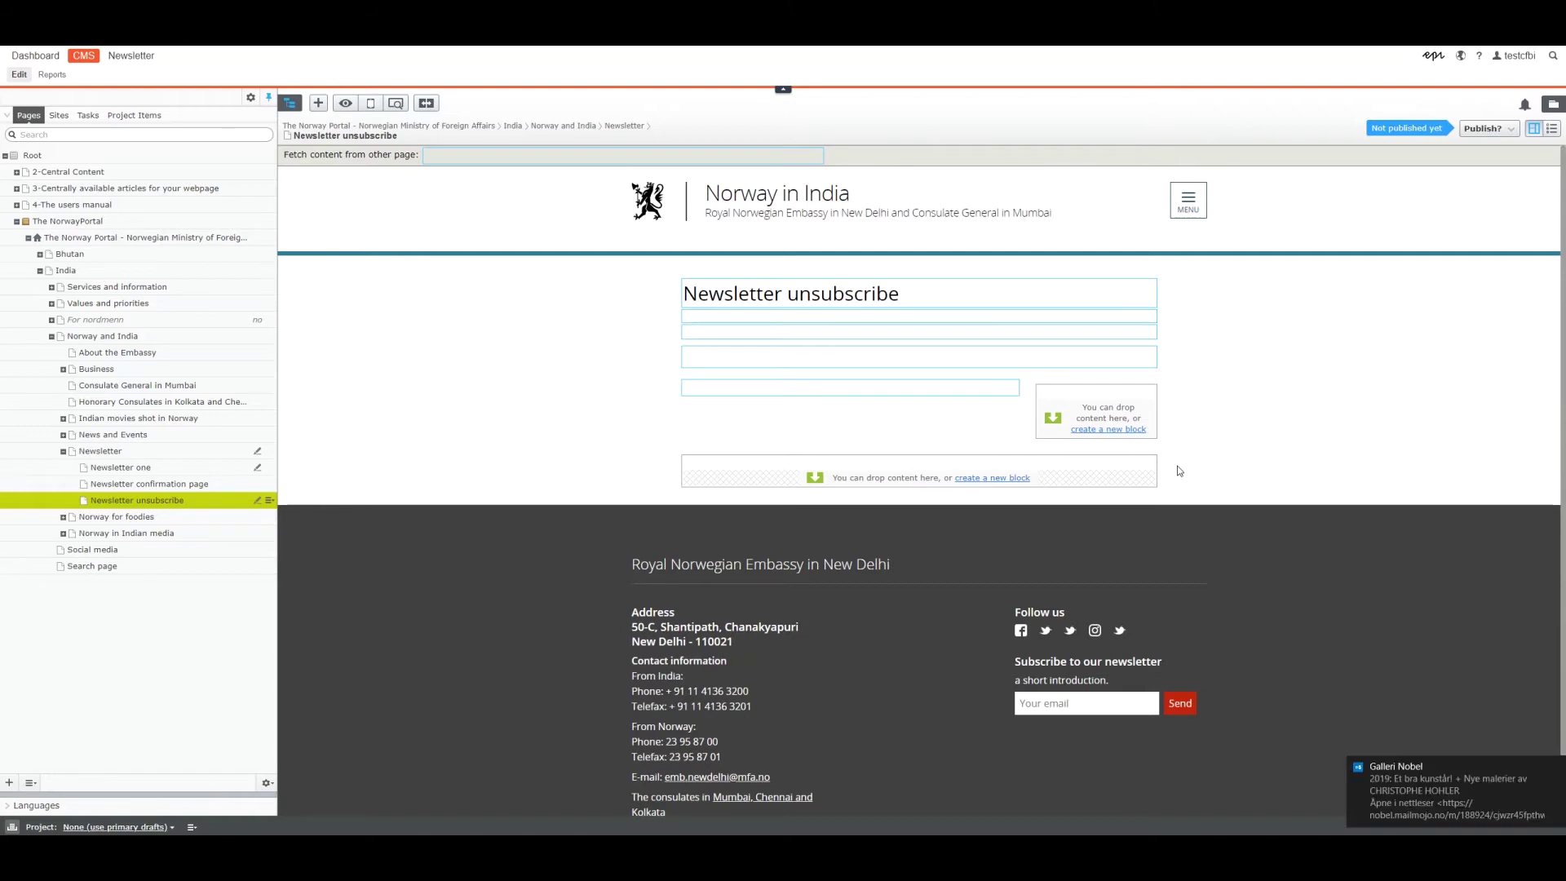
click(1557, 767)
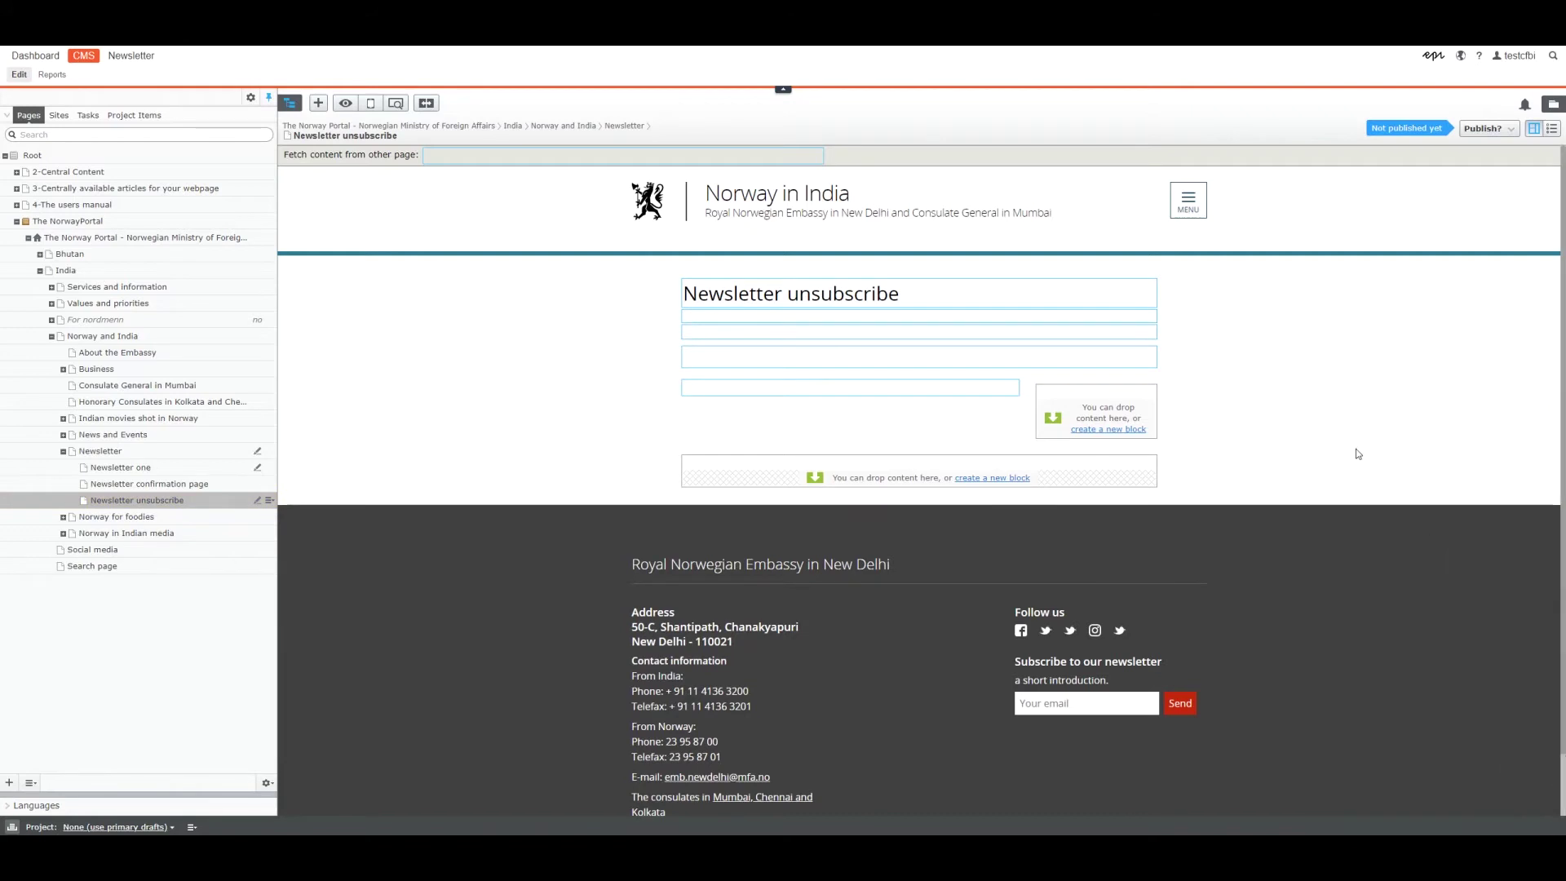
click(1552, 129)
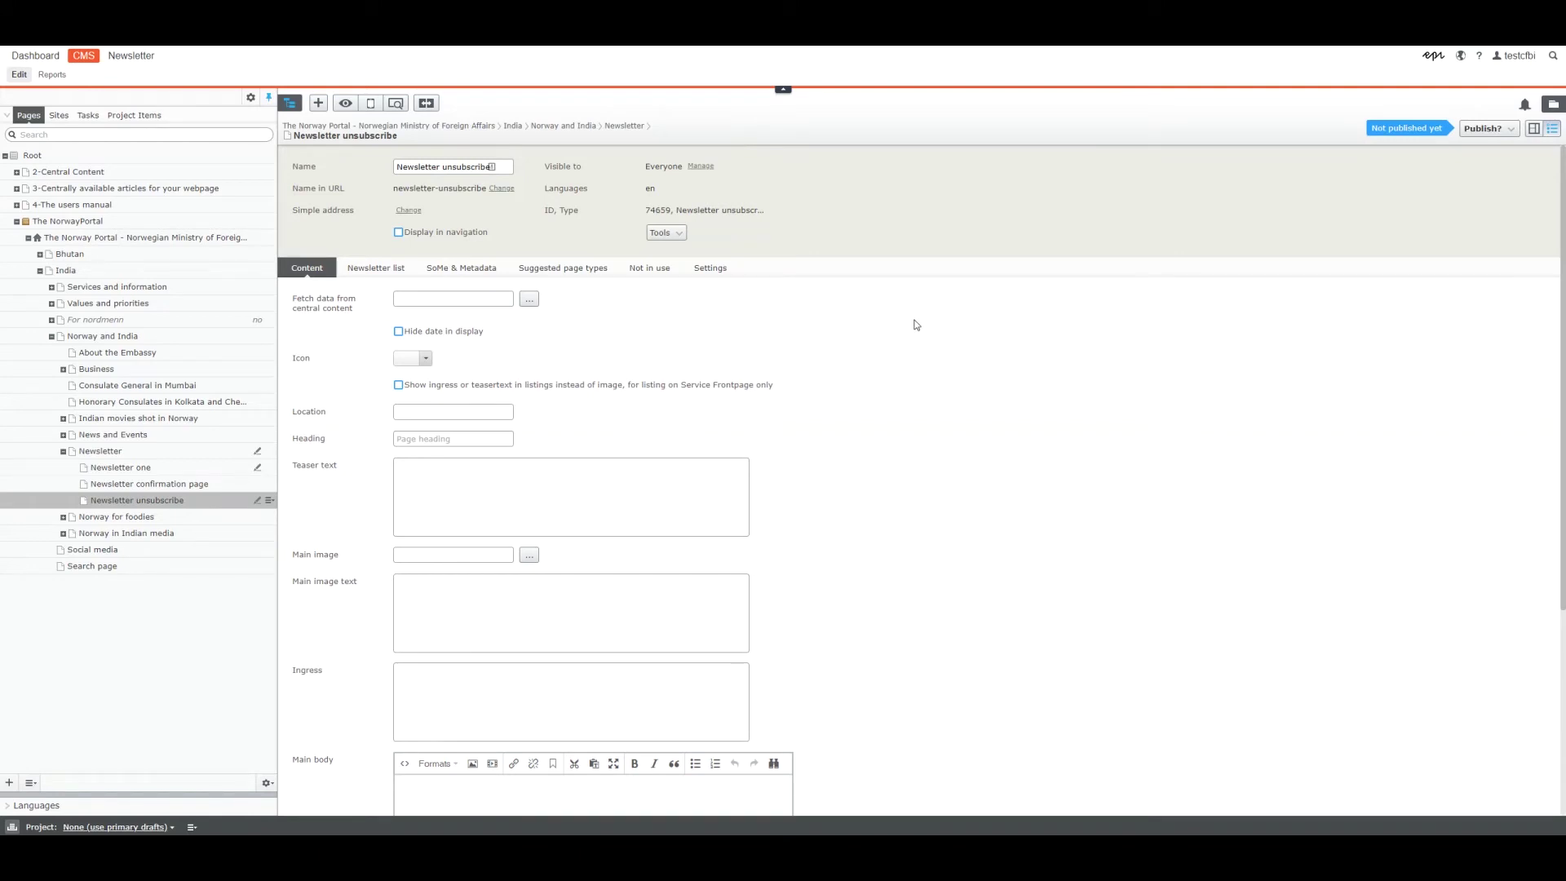
scroll(842, 394, down, 1)
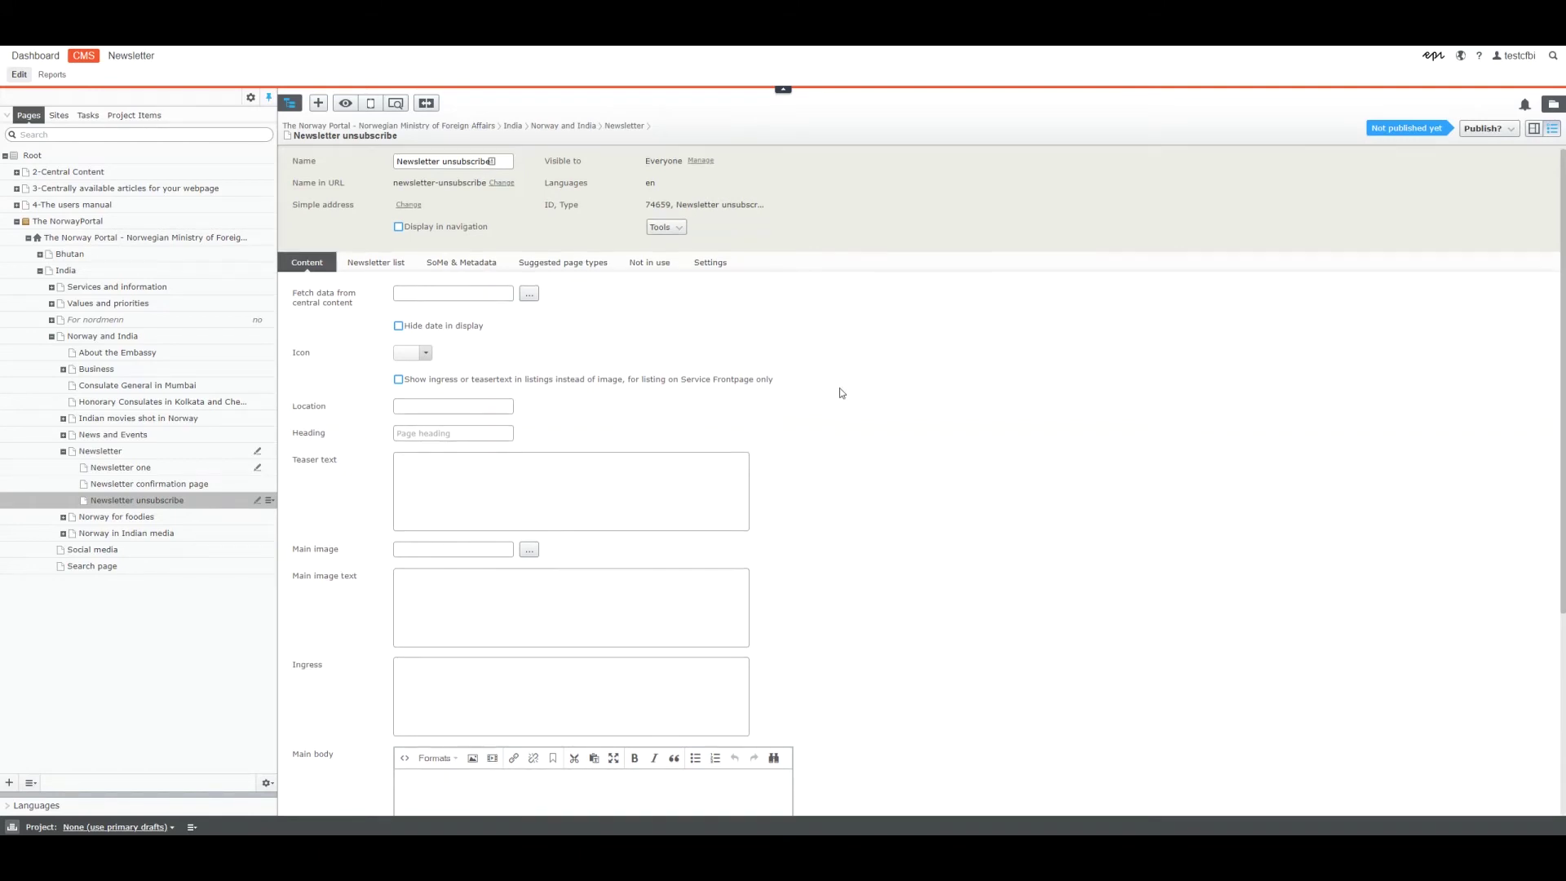
scroll(843, 393, down, 4)
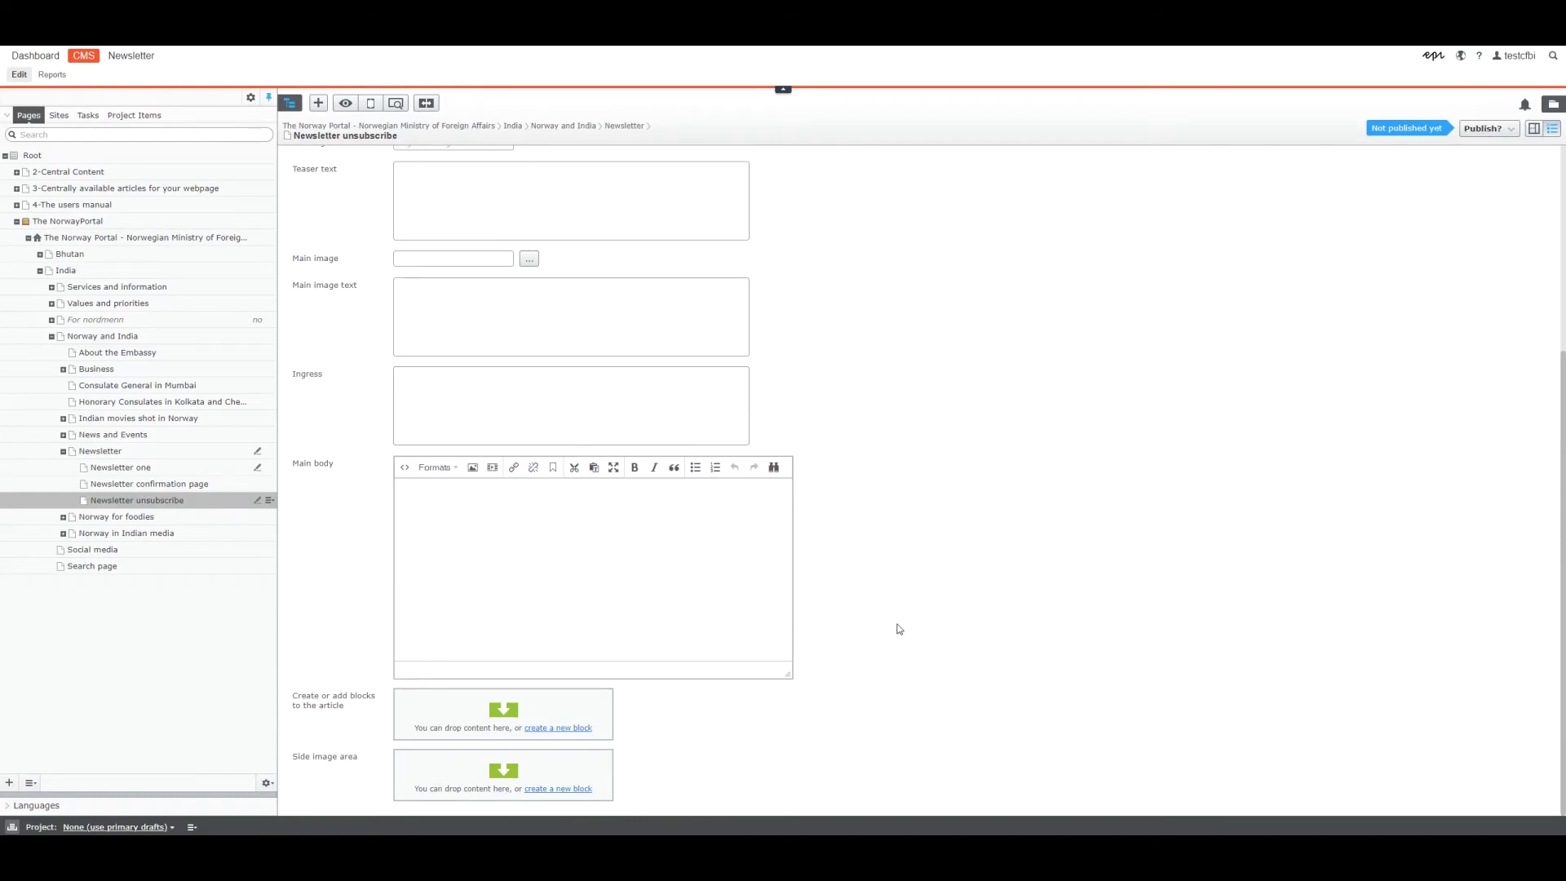
scroll(899, 629, up, 4)
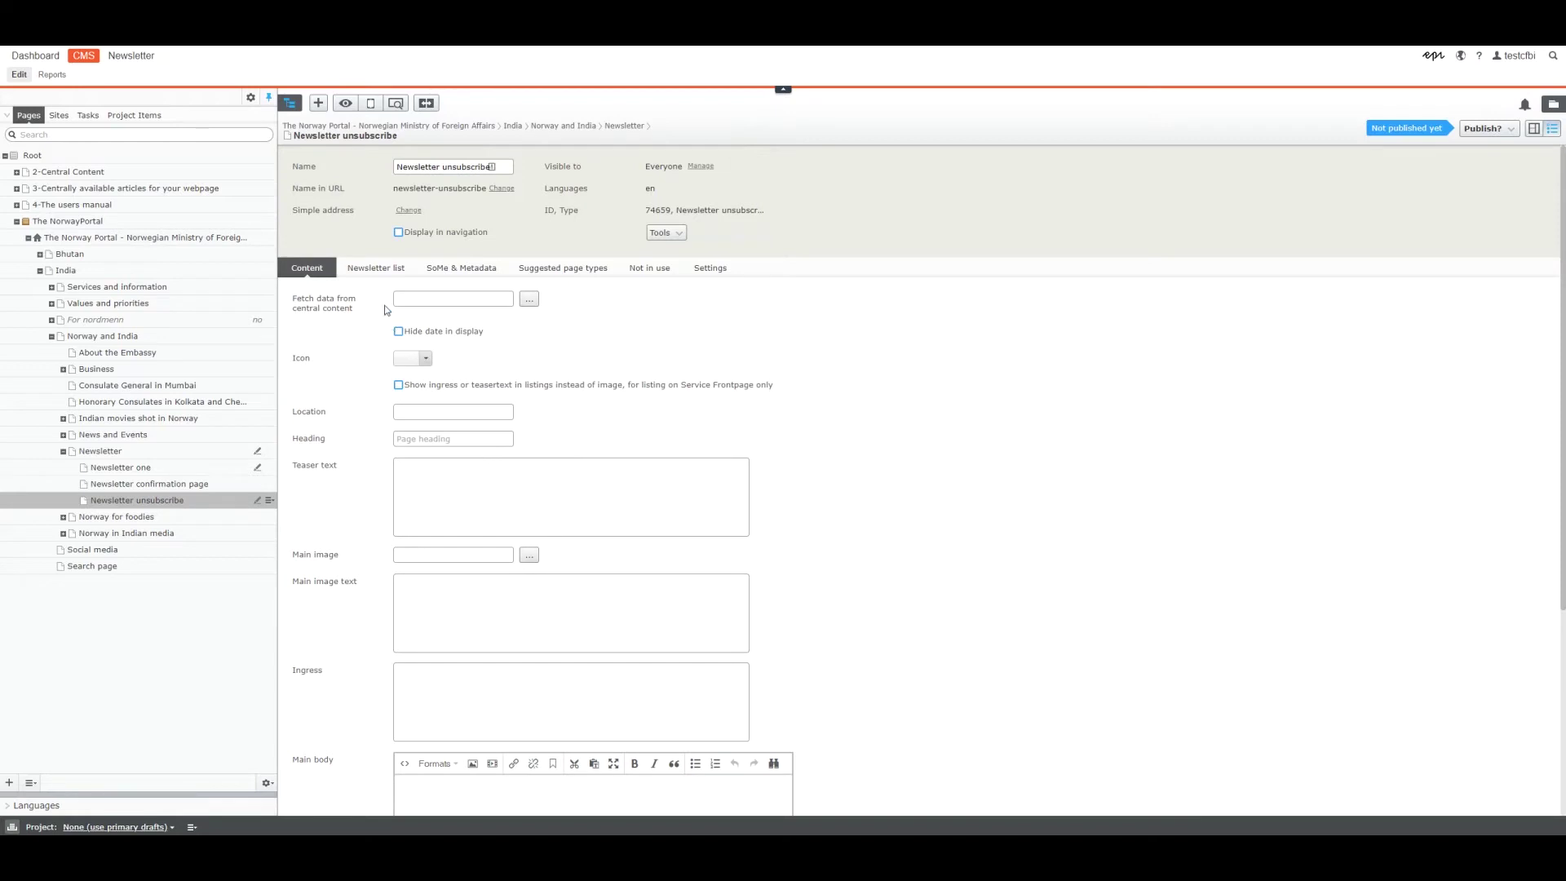
Set the Newsletter list of the Newsletter unsubscribe page to India
click(370, 272)
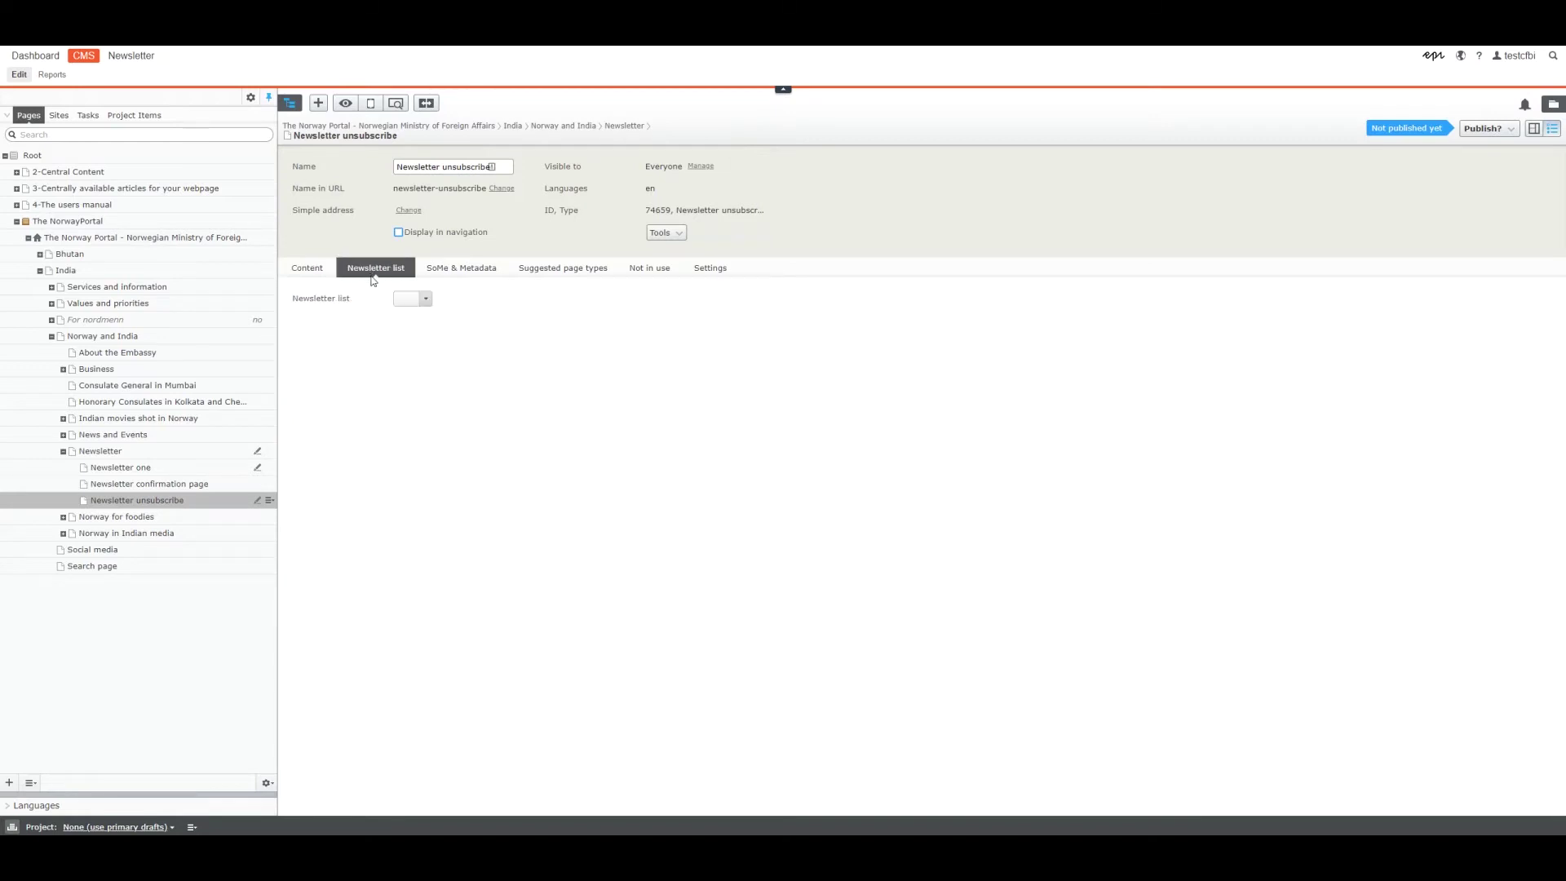
drag(299, 301, 350, 309)
click(351, 317)
click(416, 307)
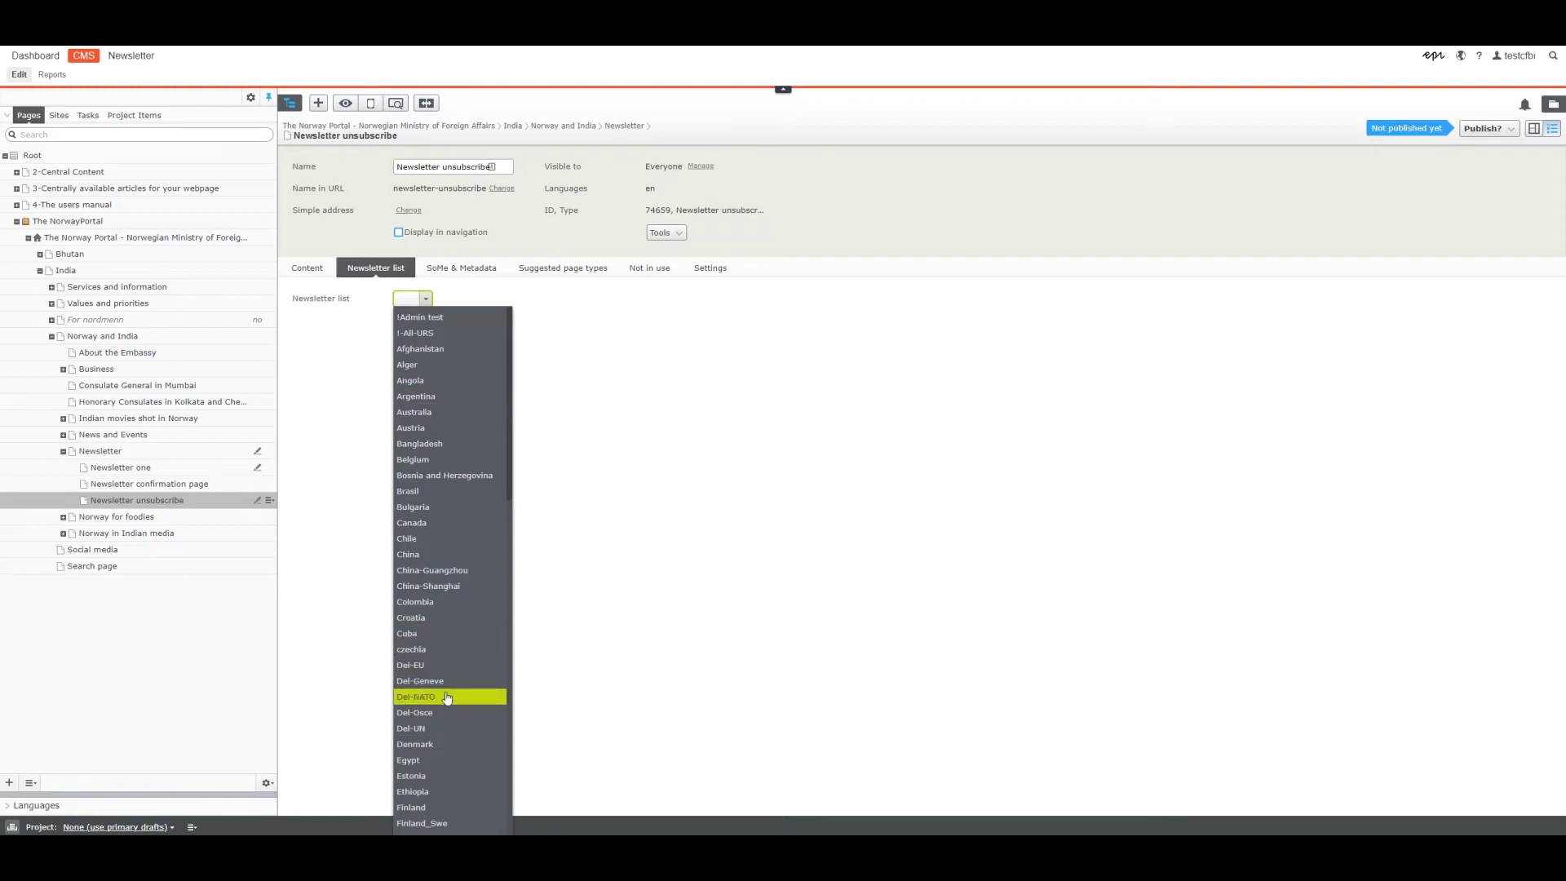
scroll(447, 698, down, 2)
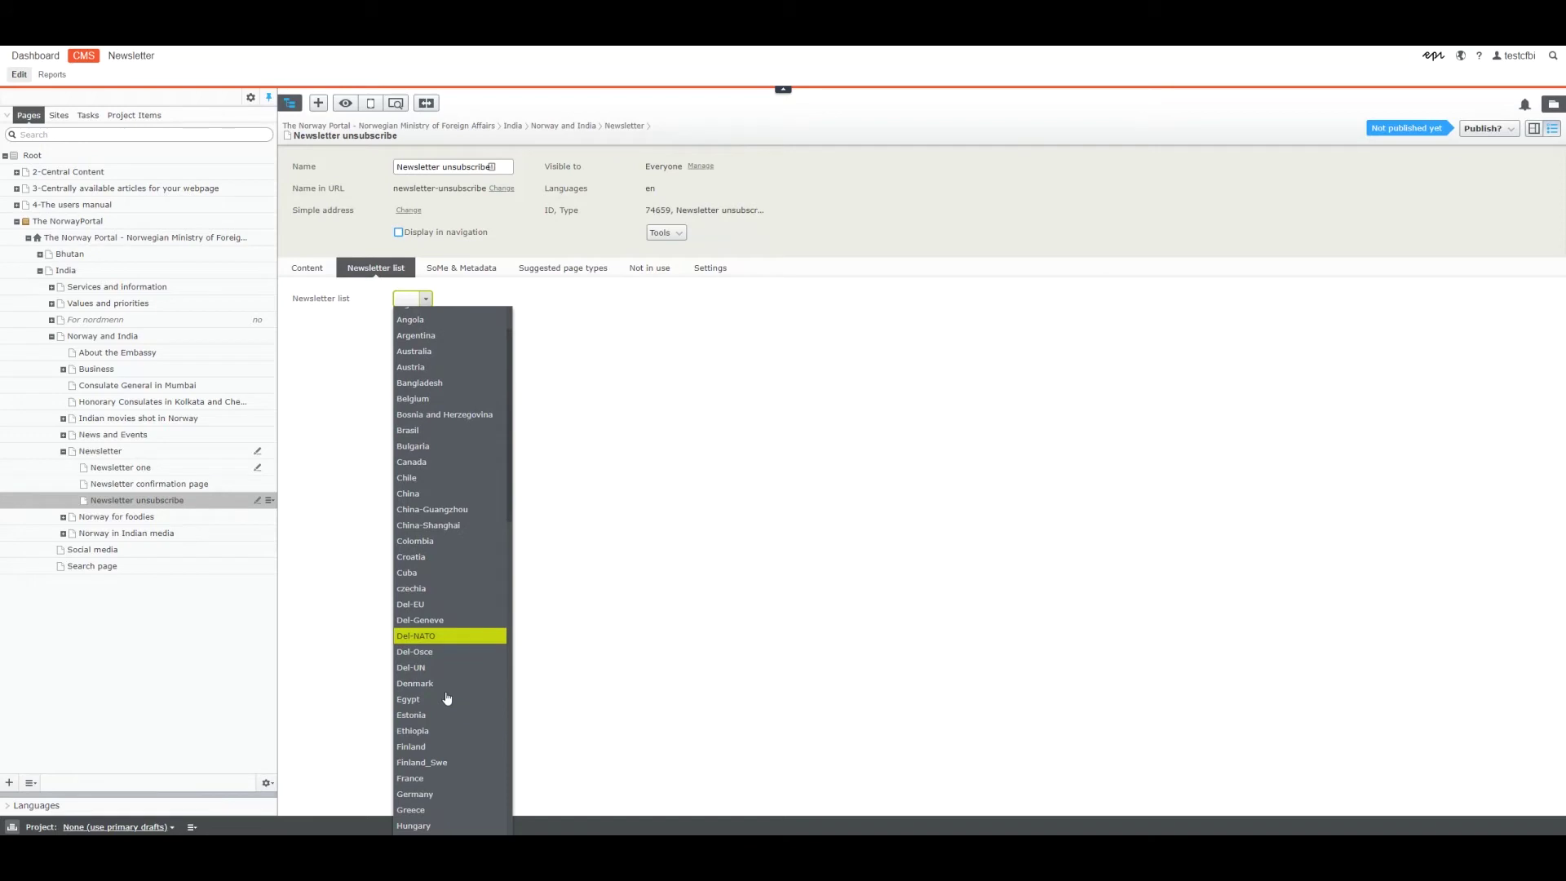
scroll(447, 690, down, 5)
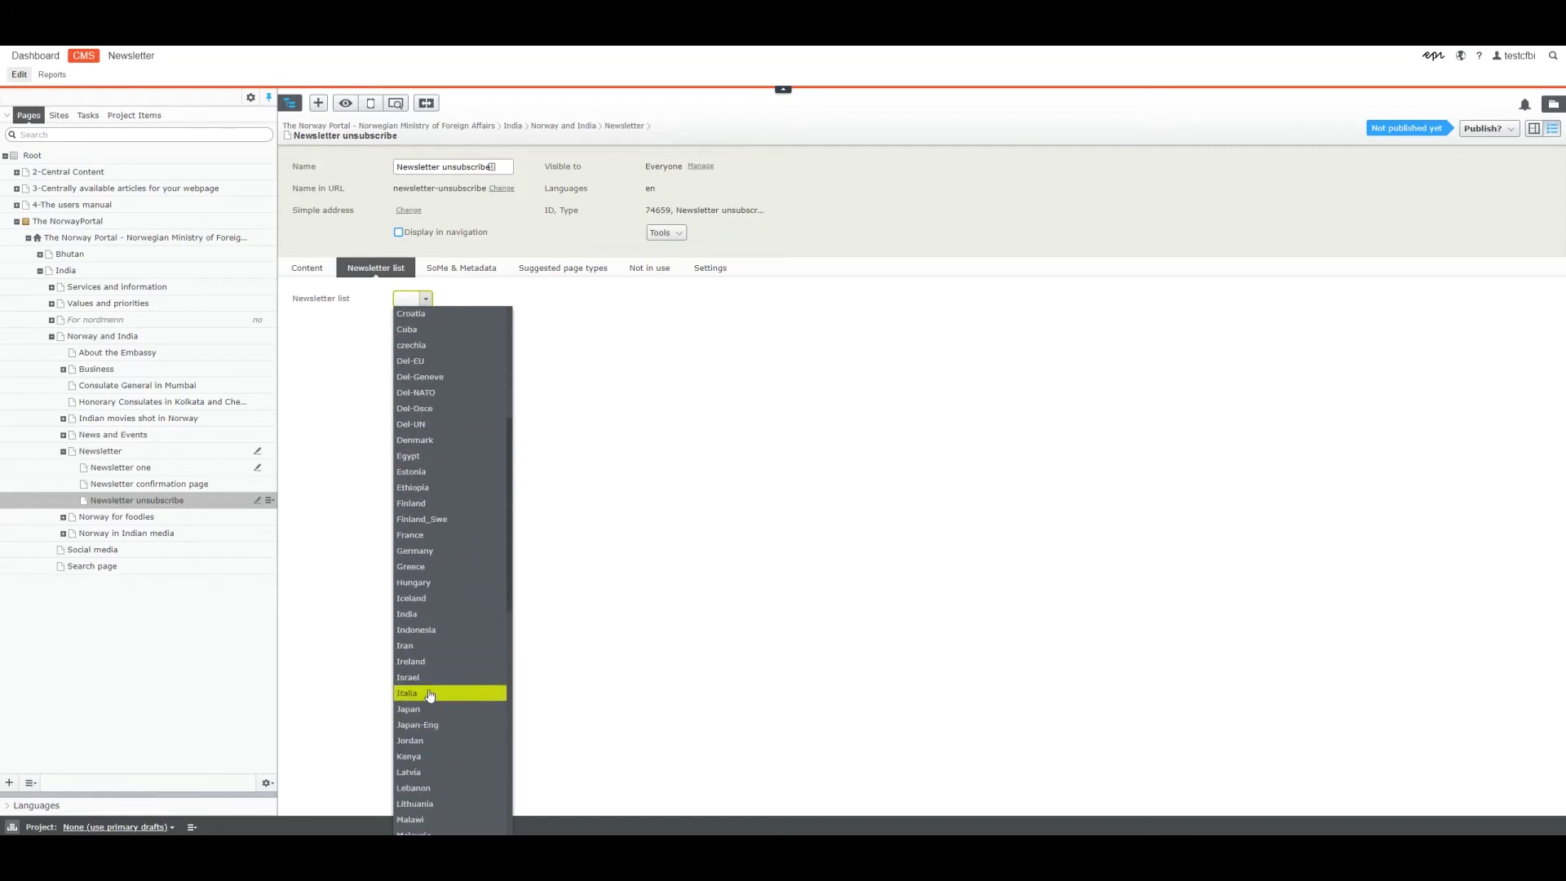
click(430, 614)
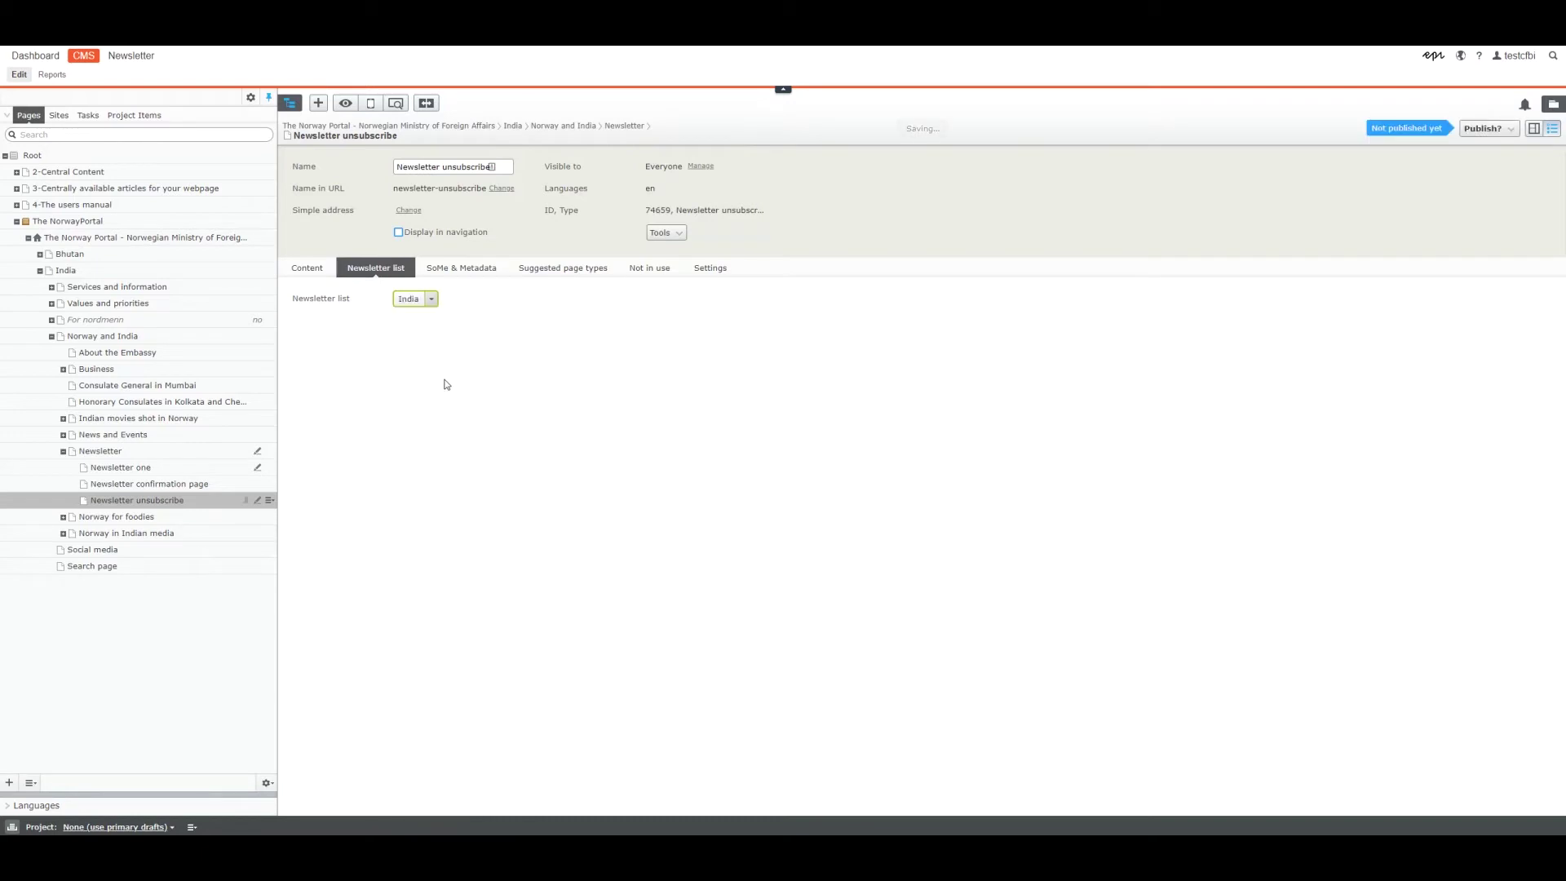
Return to the content fields of the Newsletter unsubscribe page and publish the page
click(321, 270)
click(1468, 141)
click(1459, 183)
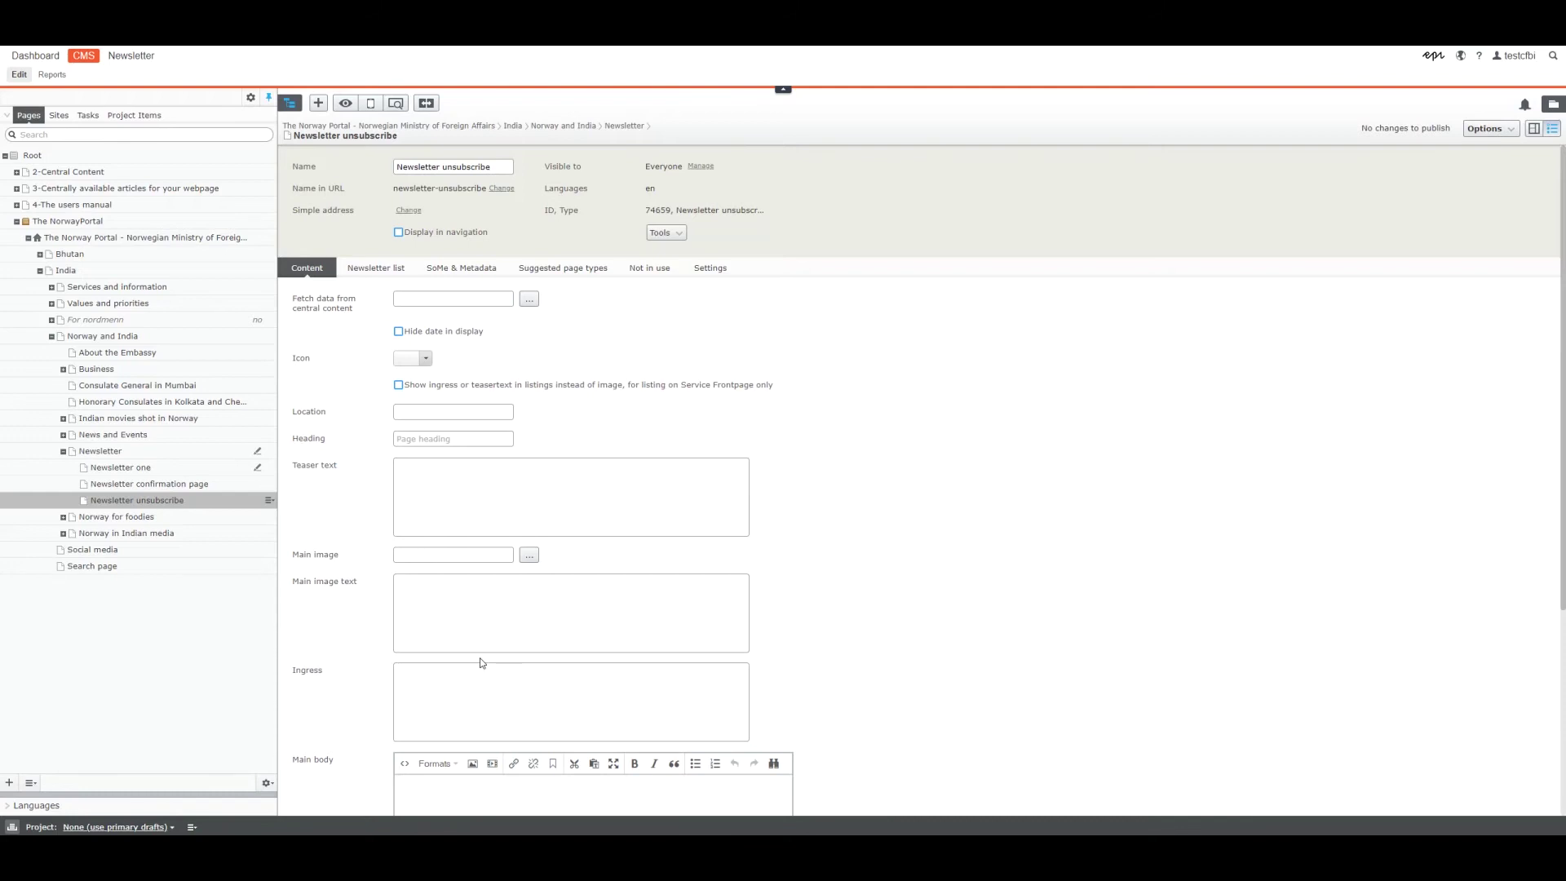
Look through the unsubscribe page's Newsletter list, Suggested page types, Not in use and Settings properties
click(376, 275)
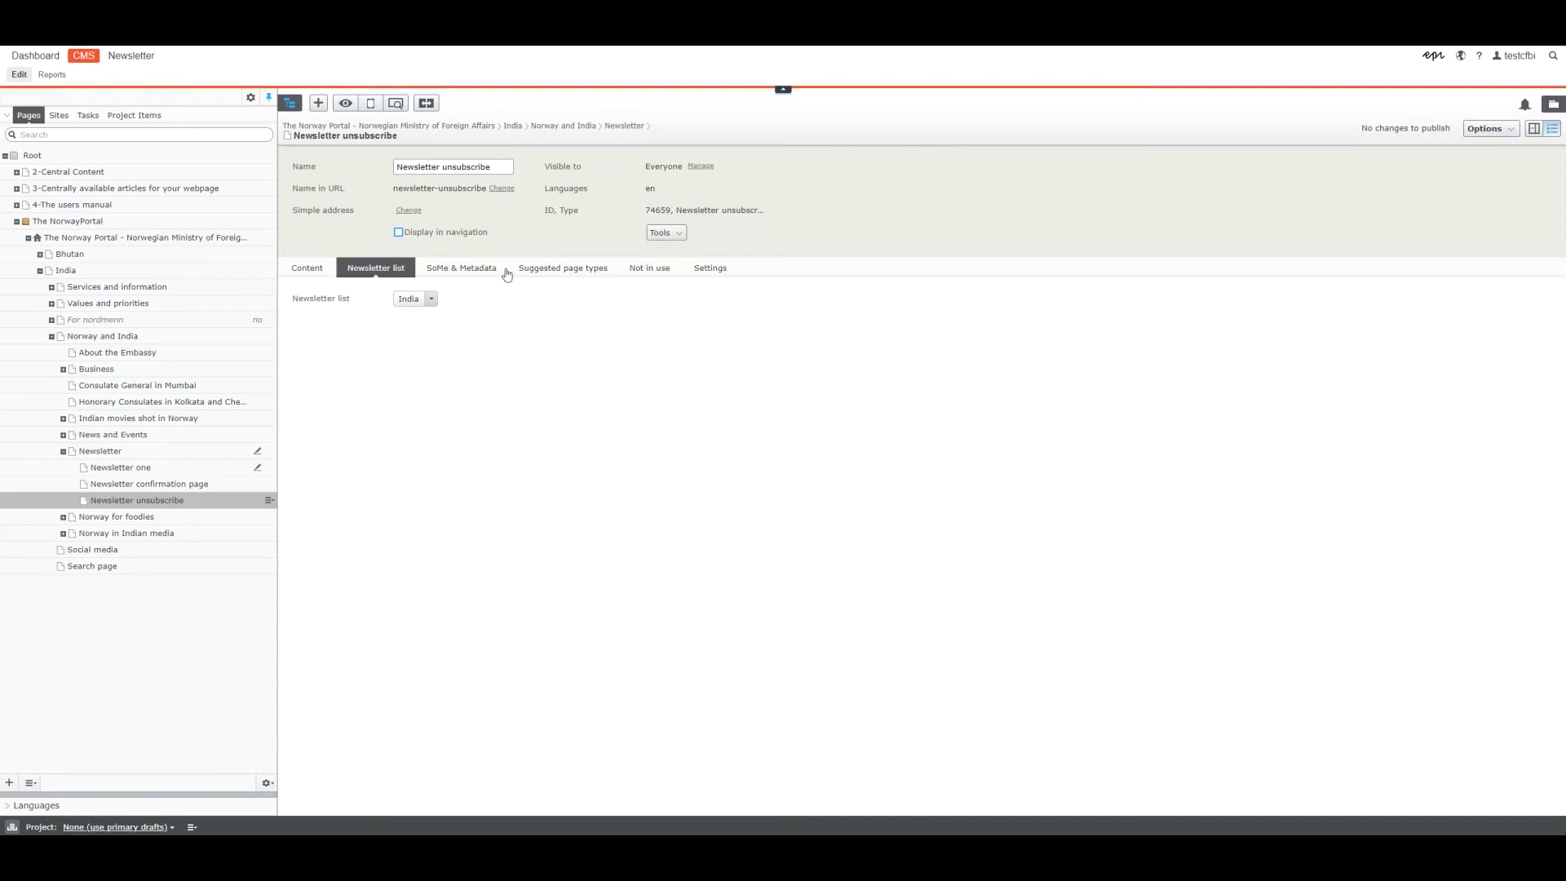
click(549, 269)
click(634, 271)
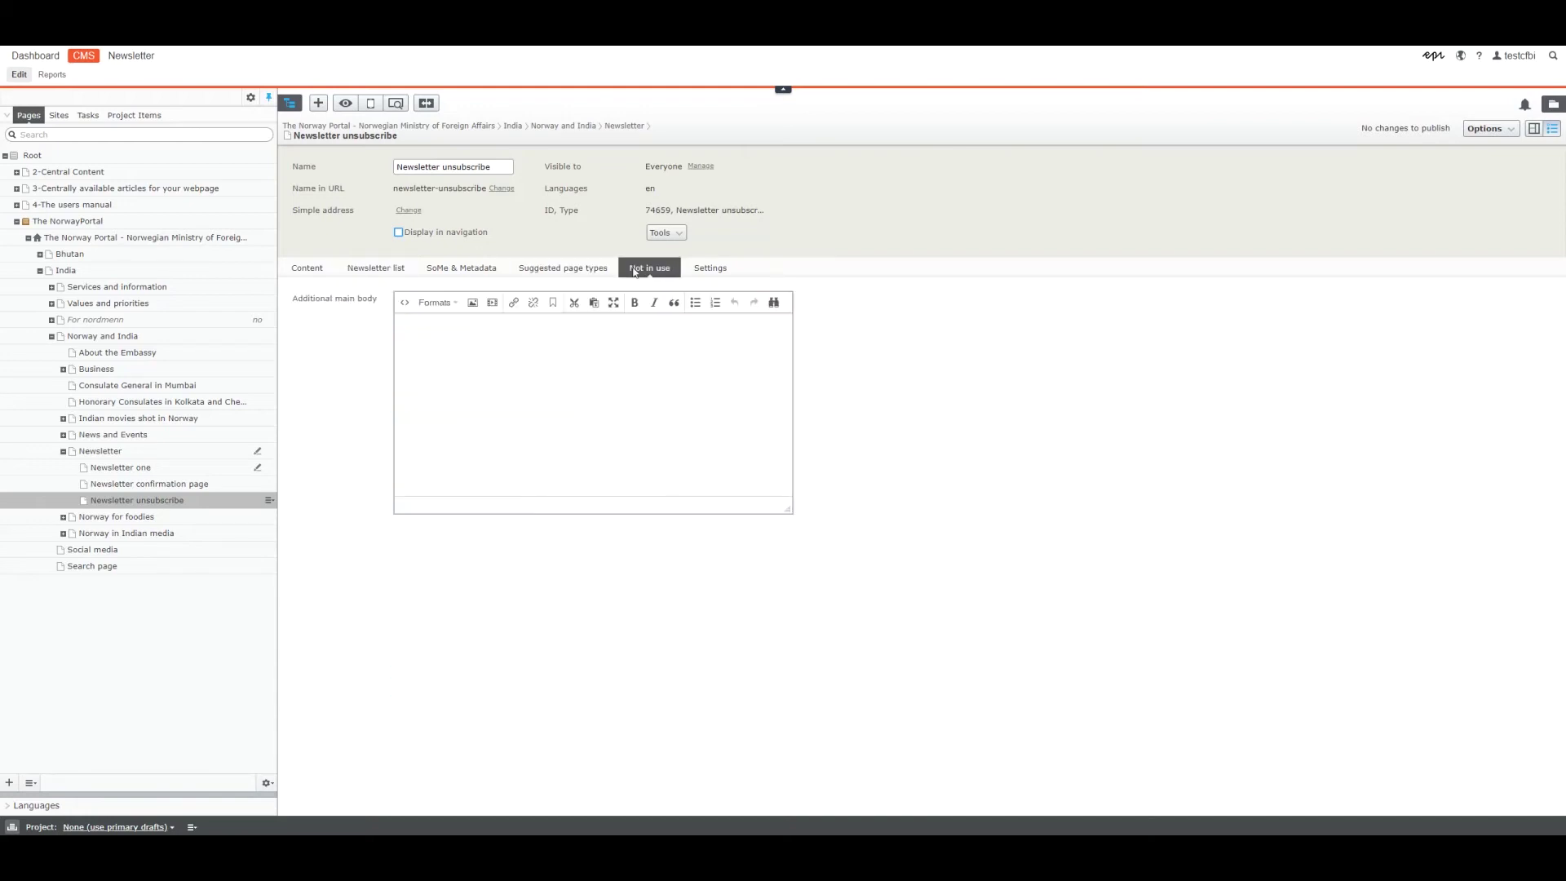
click(704, 271)
click(309, 269)
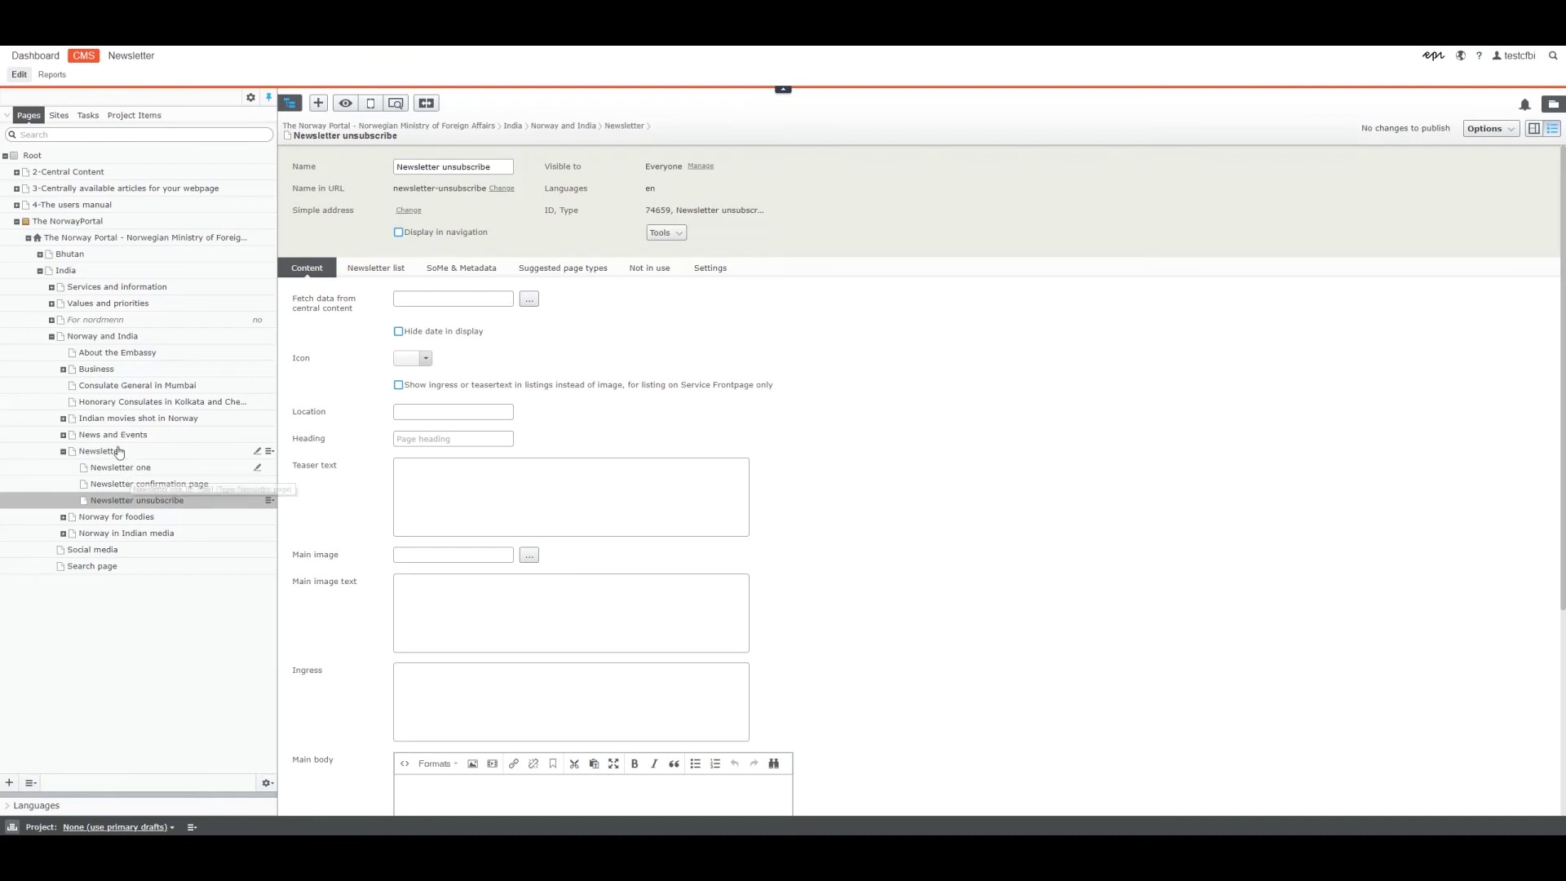
Open the "Subscribe to our newsletter" block from the India front page's footer for editing and select its introduction text
click(76, 273)
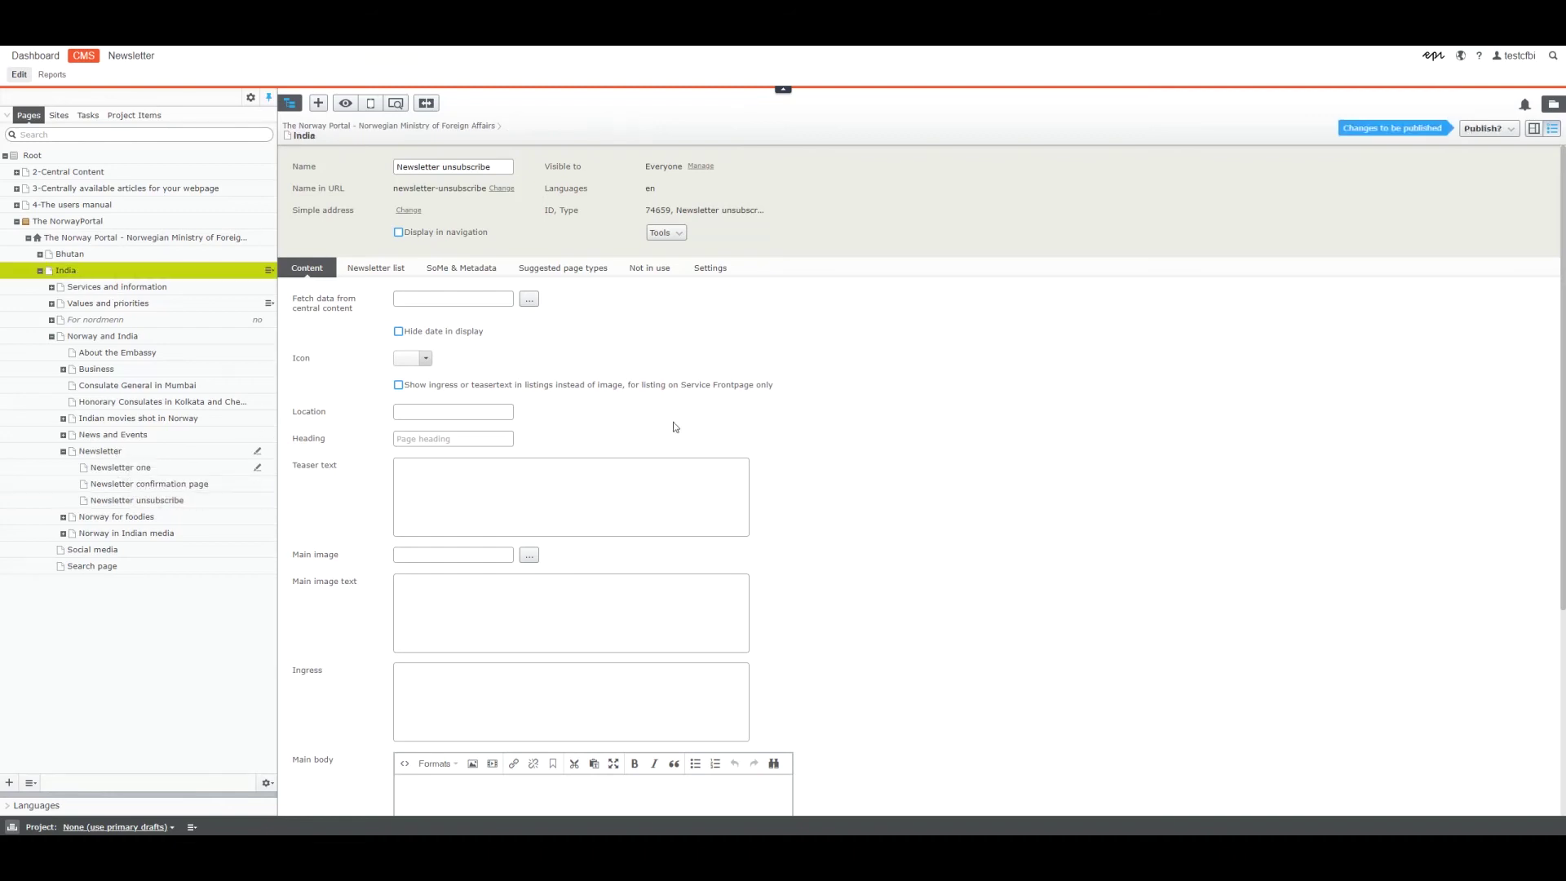
click(1552, 103)
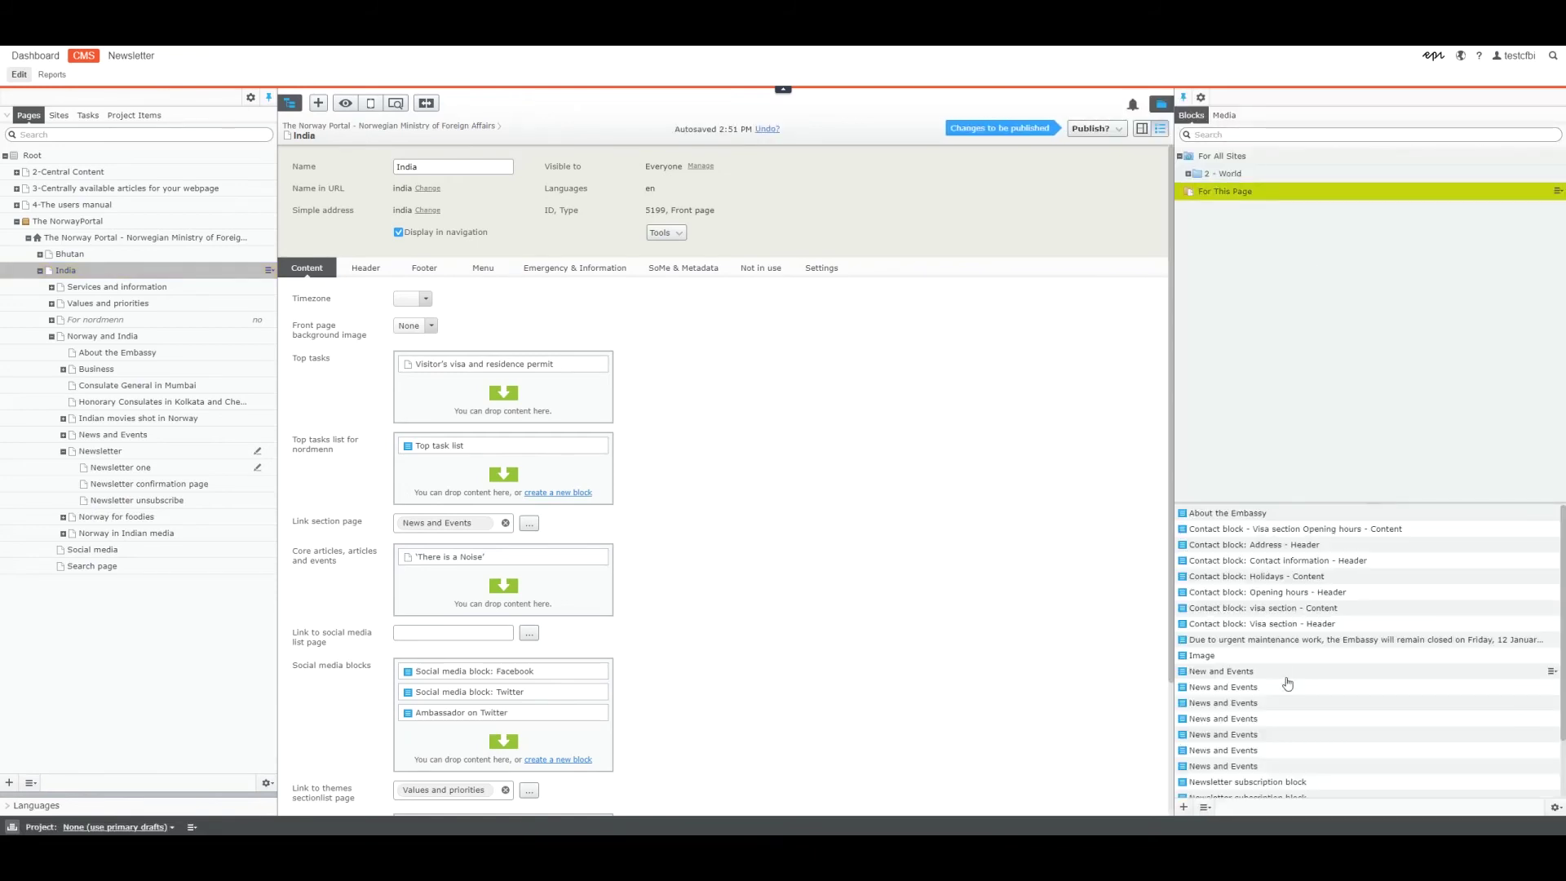
scroll(1282, 664, down, 1)
click(1142, 129)
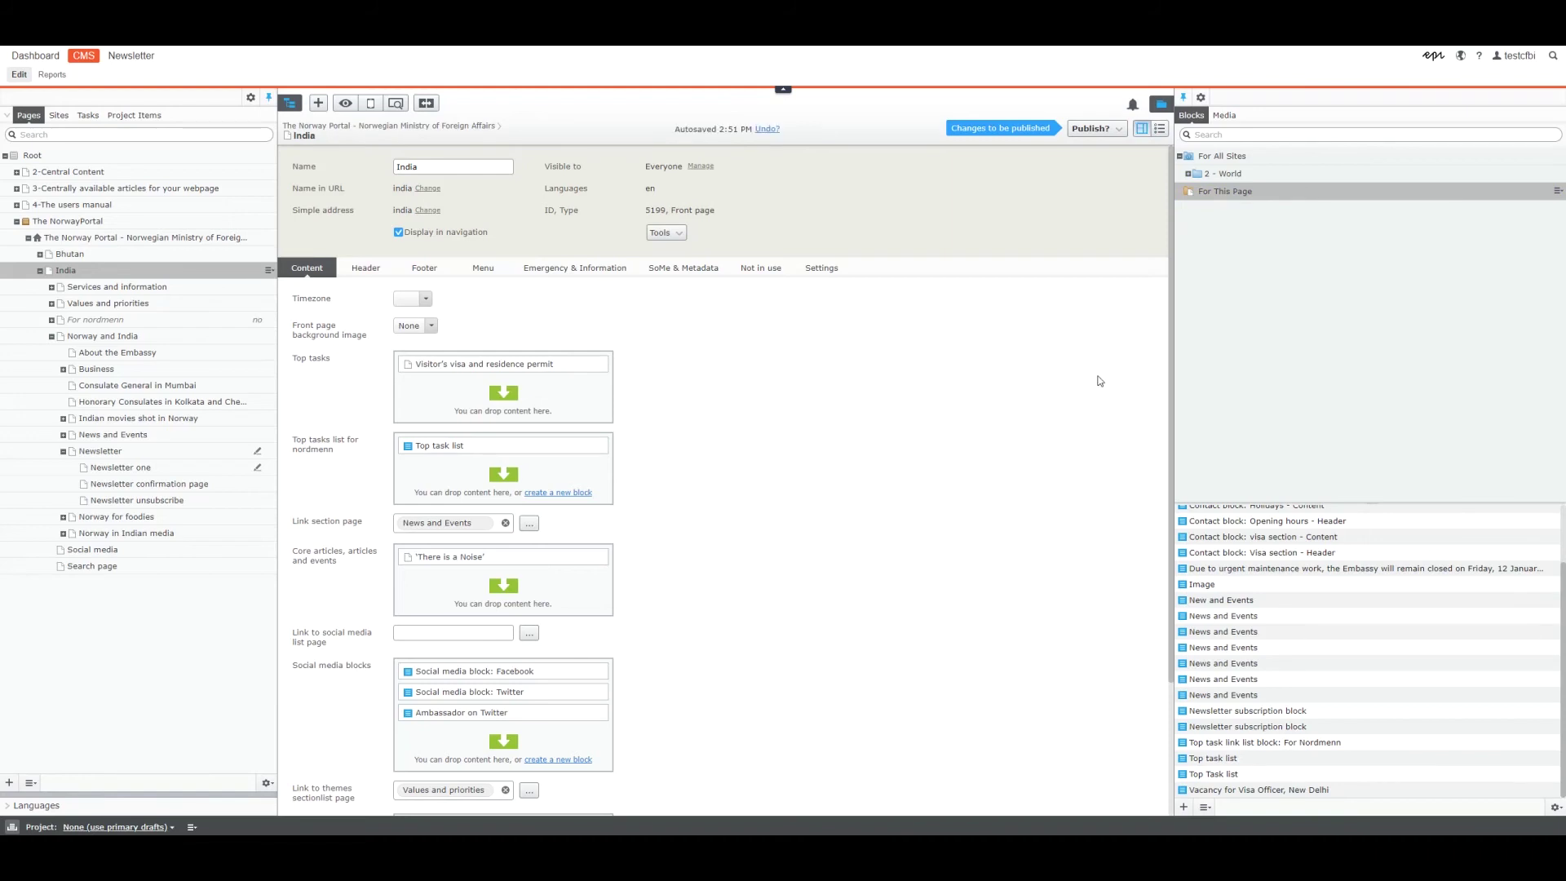
scroll(1104, 383, down, 10)
scroll(1103, 392, down, 5)
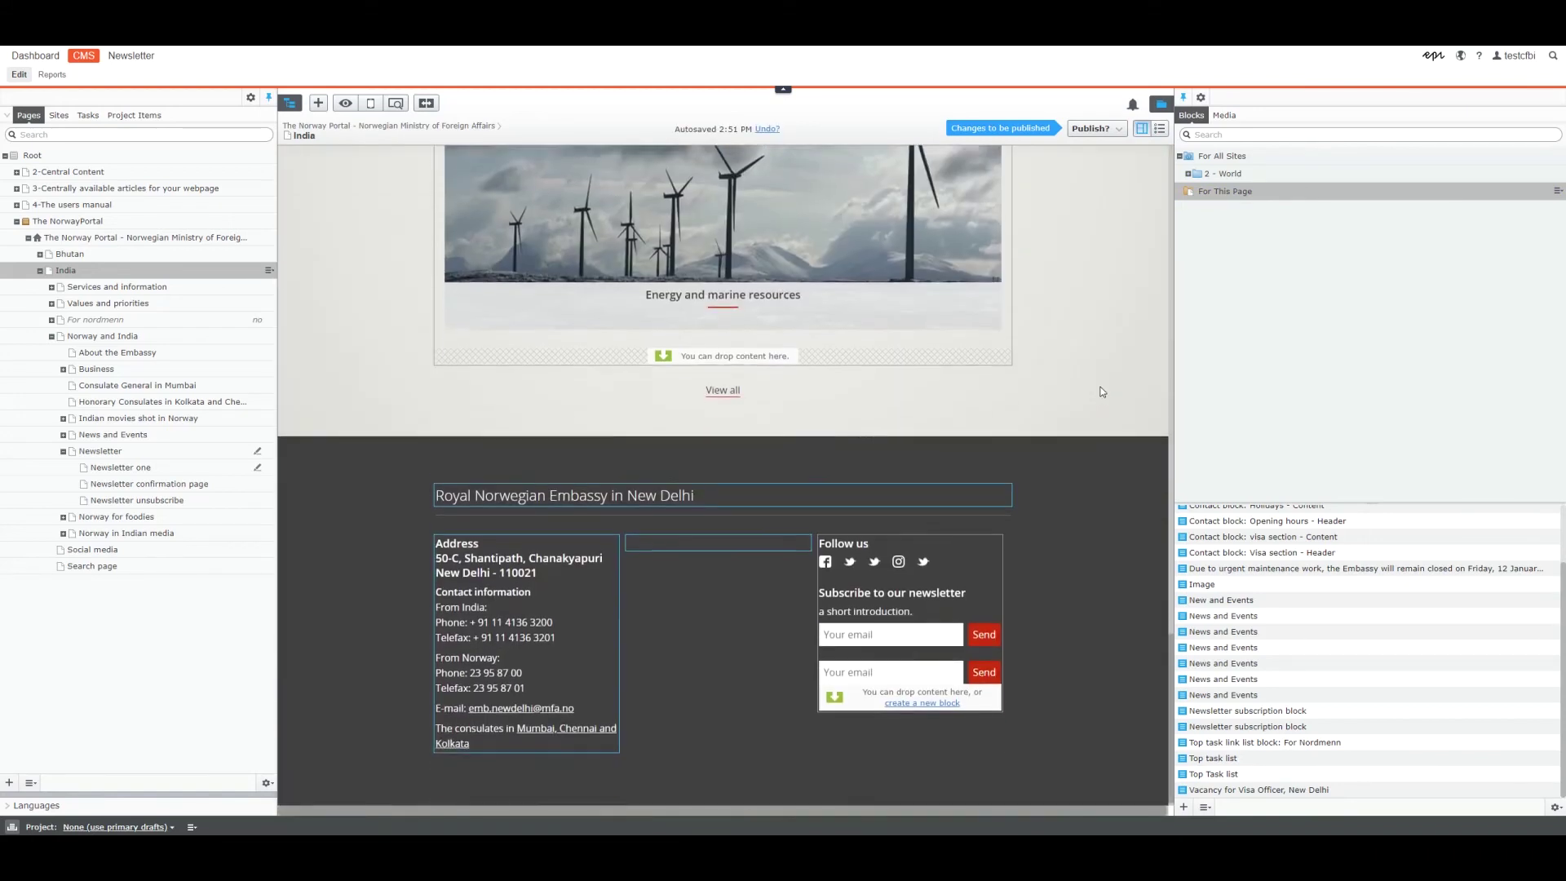
click(991, 586)
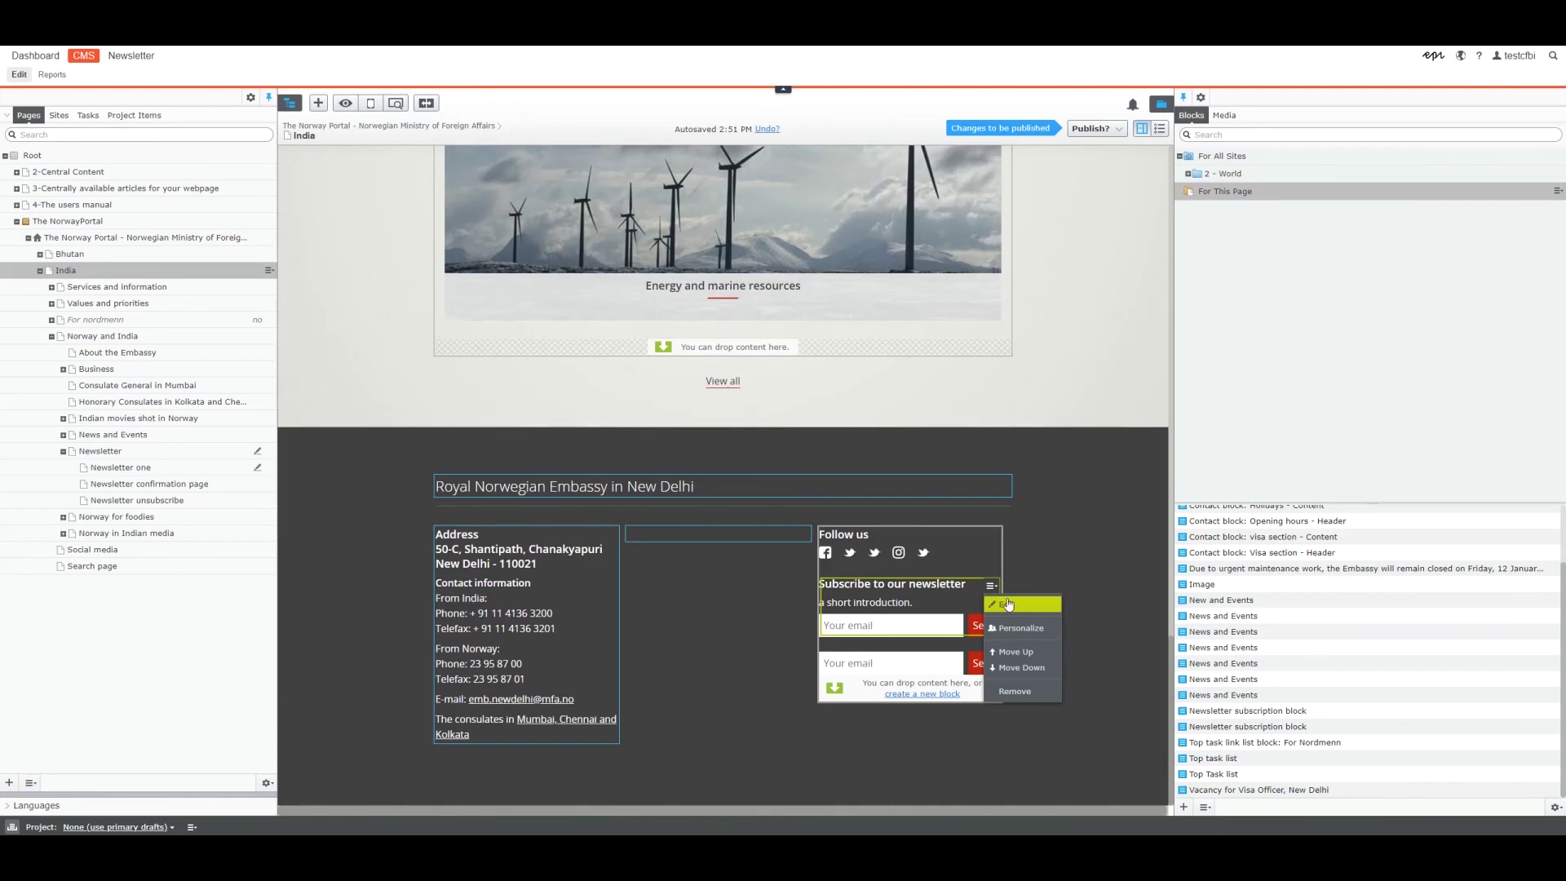
click(1007, 606)
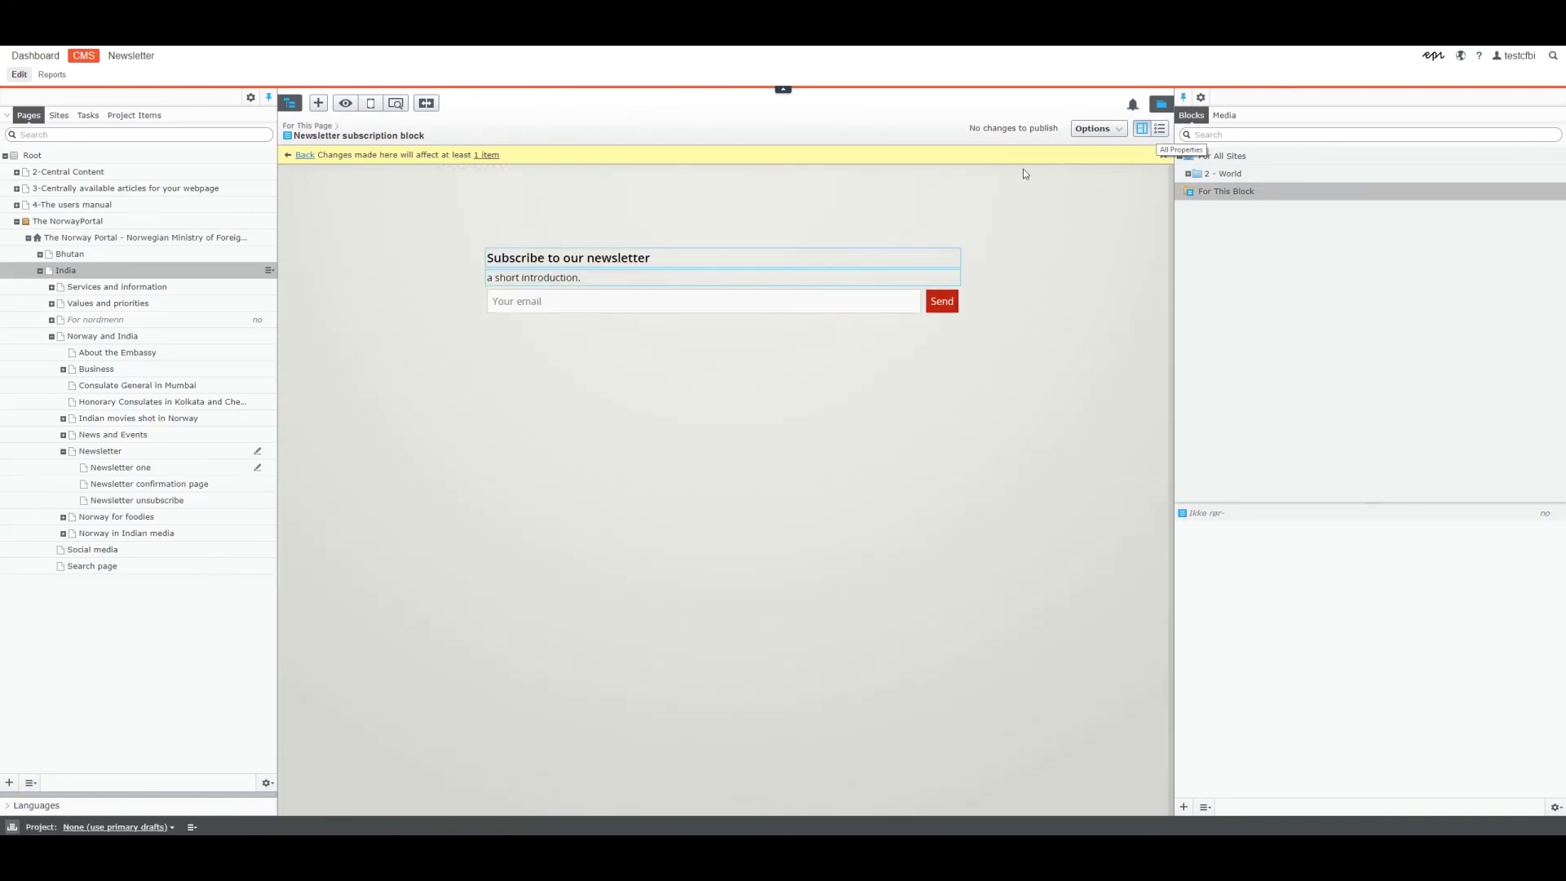
click(657, 280)
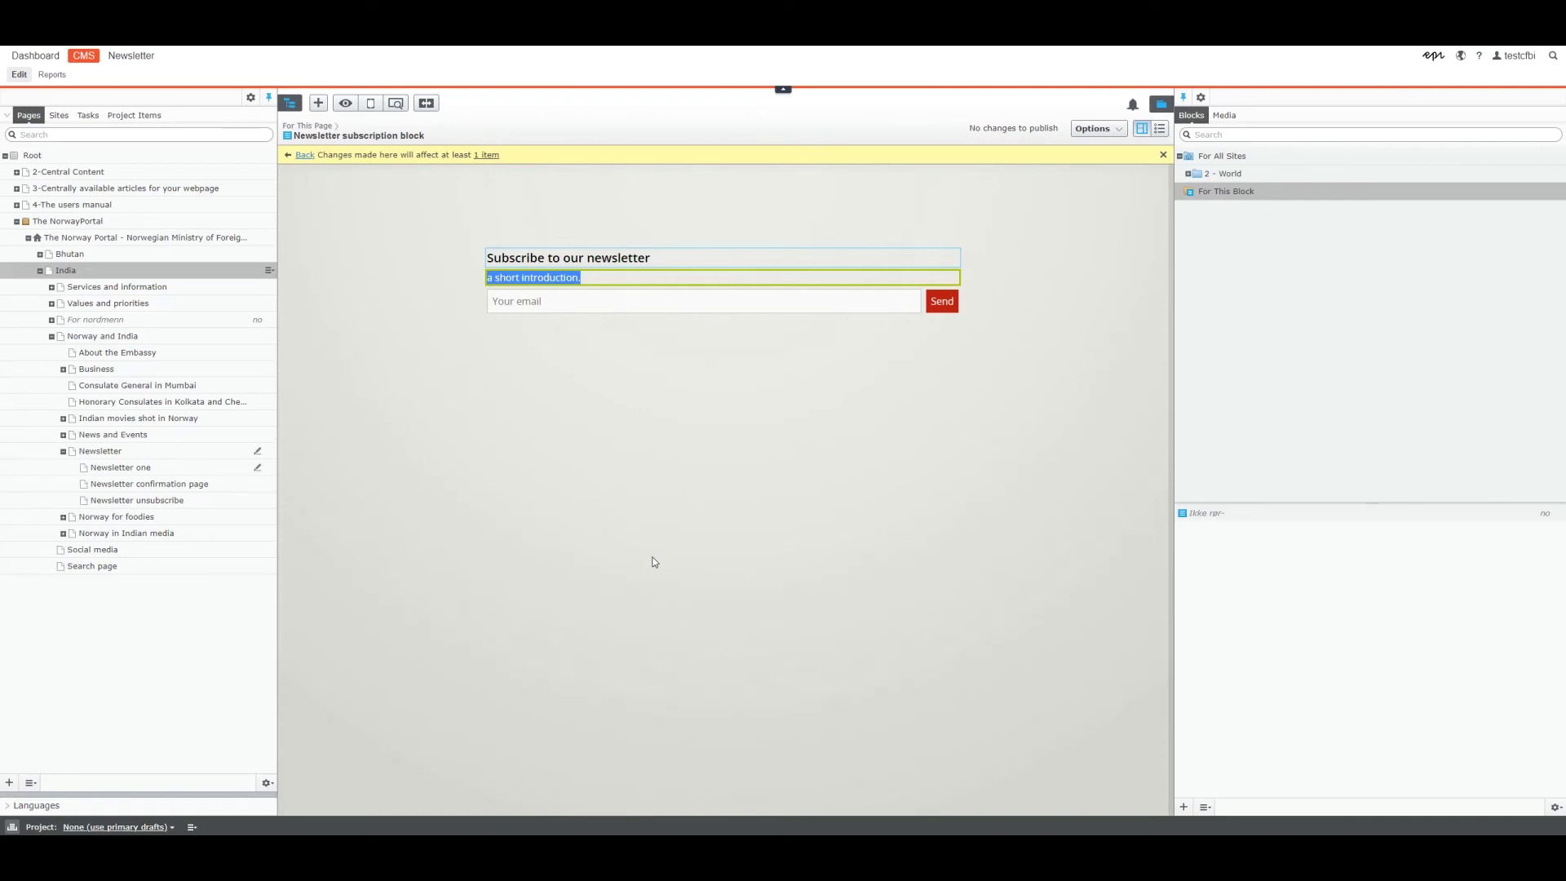
Check the Newsletter list choice in the newsletter subscription block's properties and enable email verification for the block
click(1159, 129)
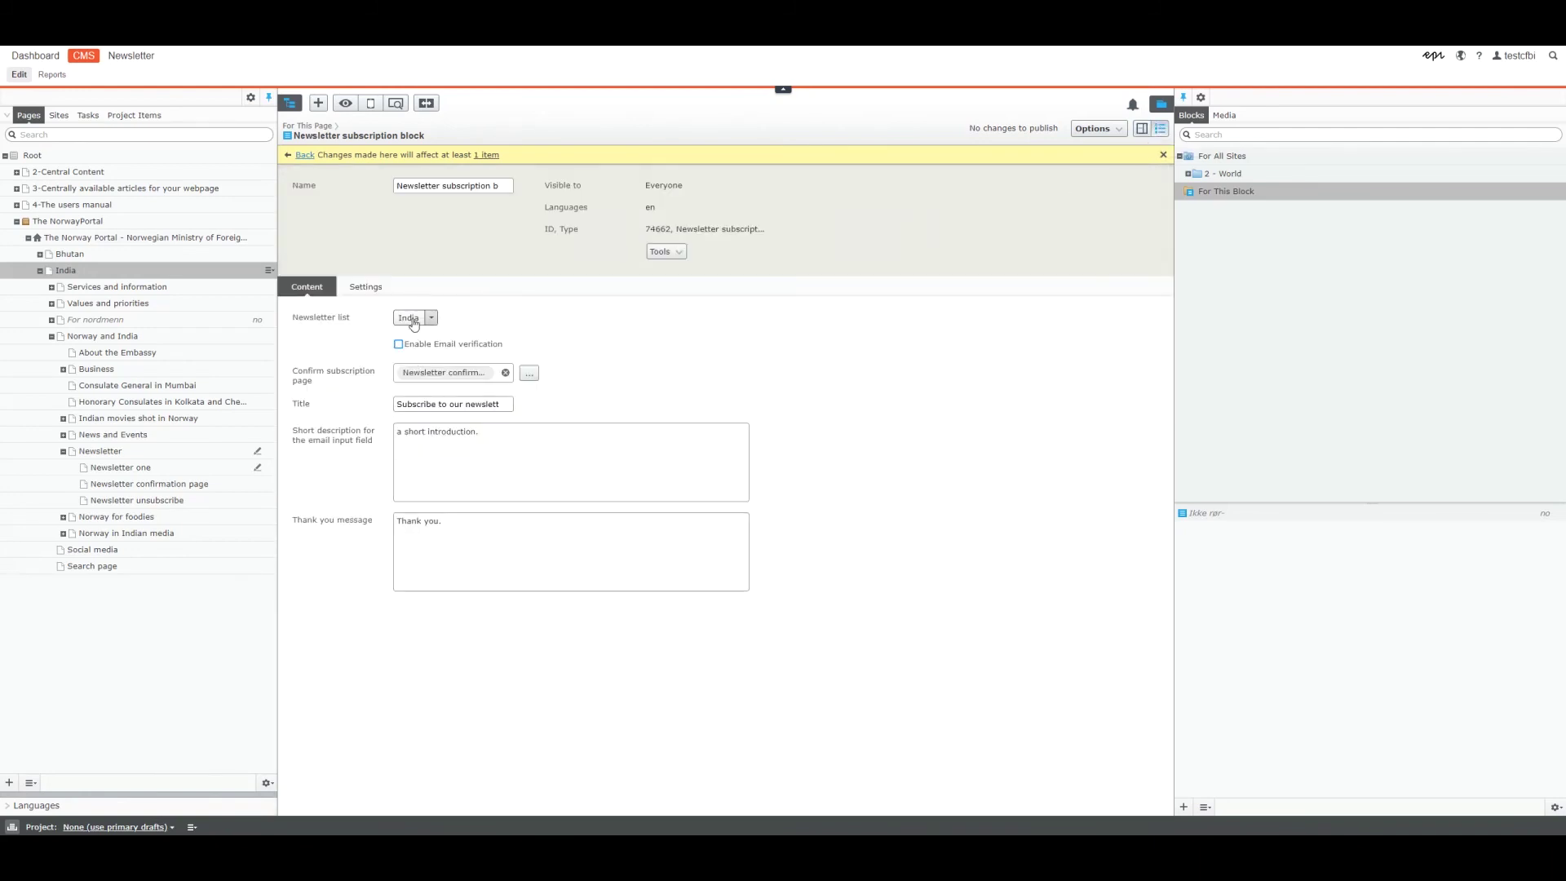
drag(297, 322, 355, 328)
click(417, 318)
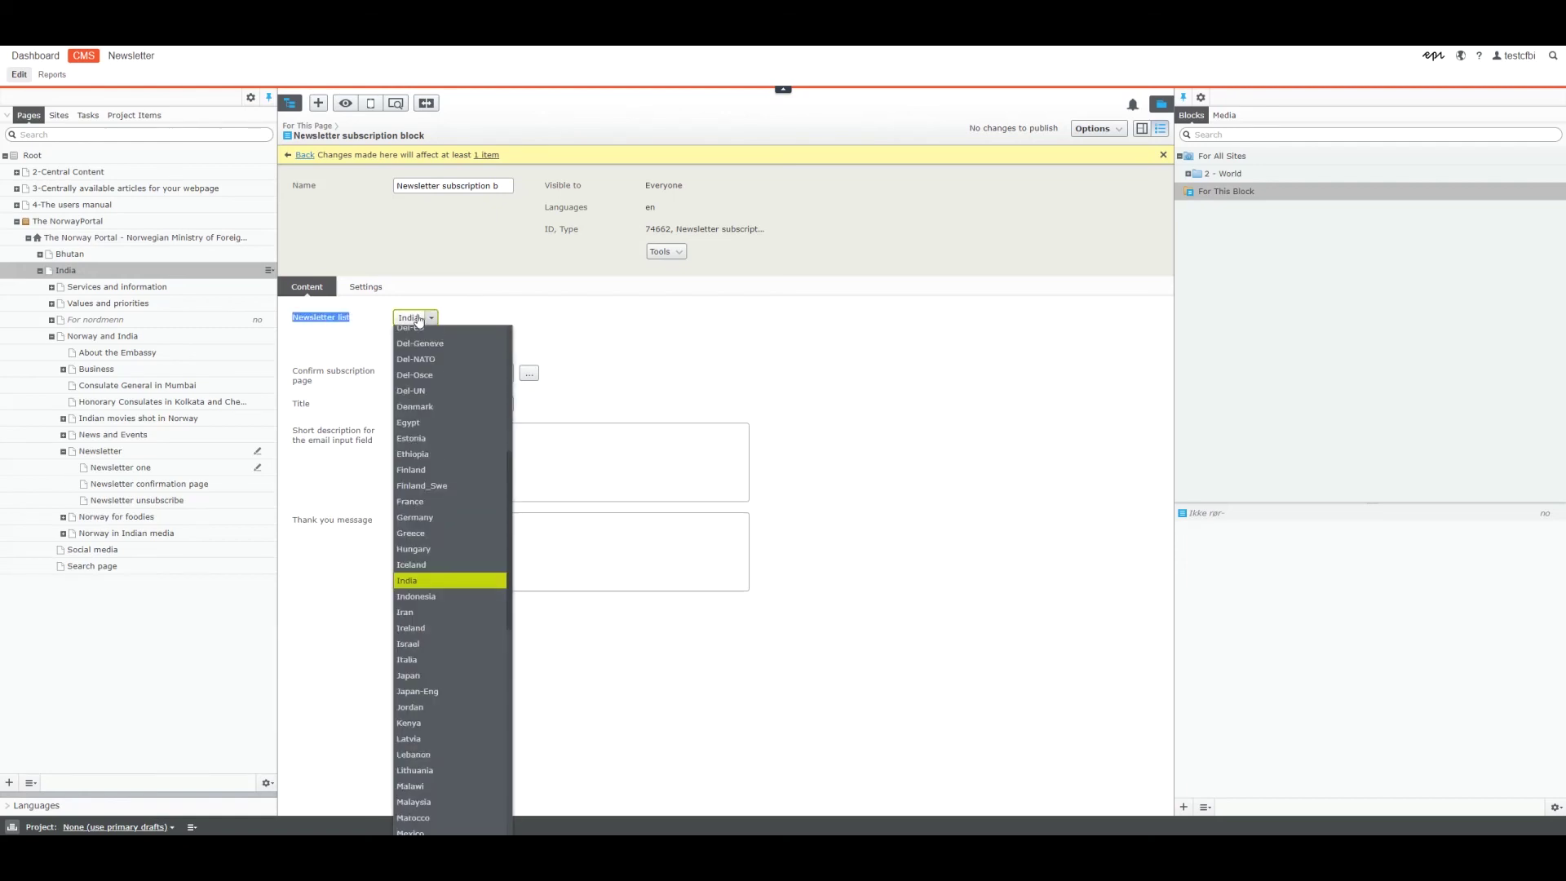
click(530, 321)
click(453, 345)
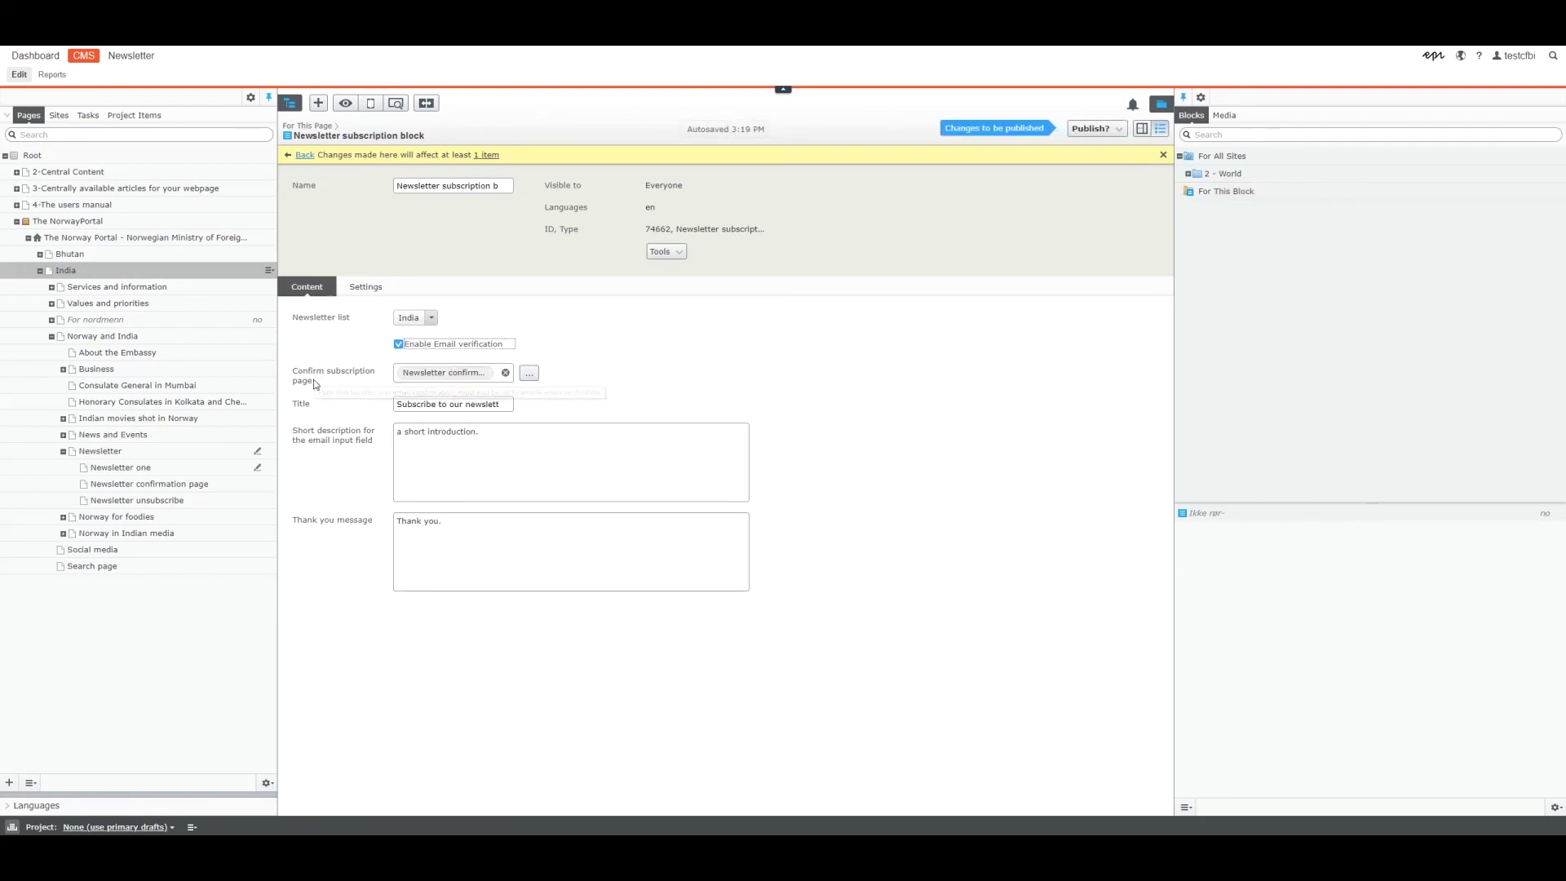
Assign the Newsletter confirmation page as the subscription block's confirm subscription page and publish the block
click(161, 488)
drag(161, 491, 452, 371)
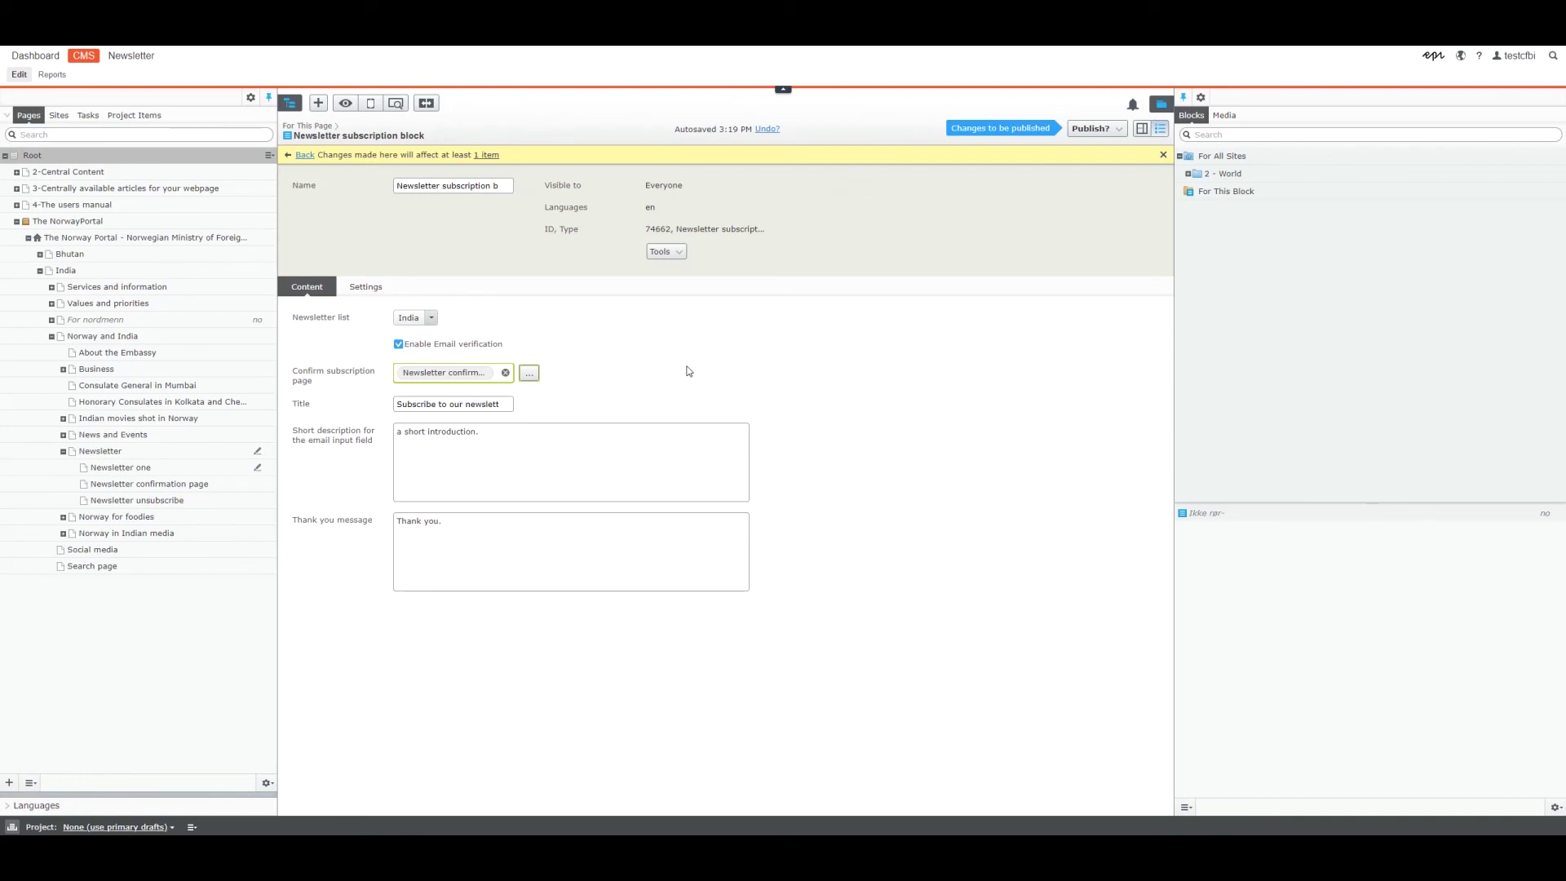
click(1096, 129)
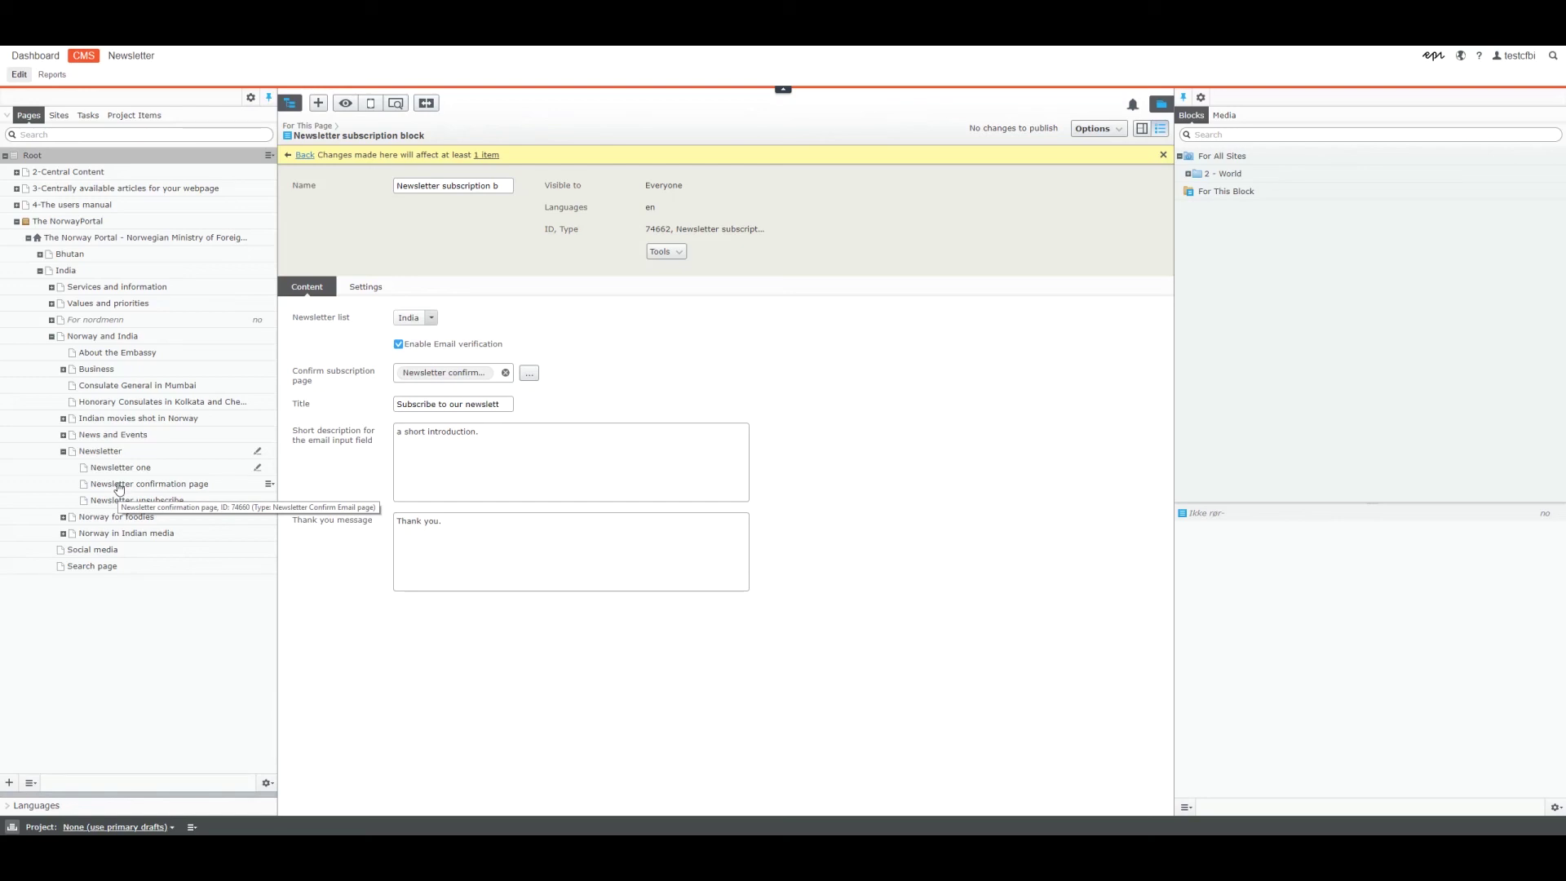
Open the Newsletter one page for on-page editing and hide the blocks and media assets to widen the page view
click(119, 469)
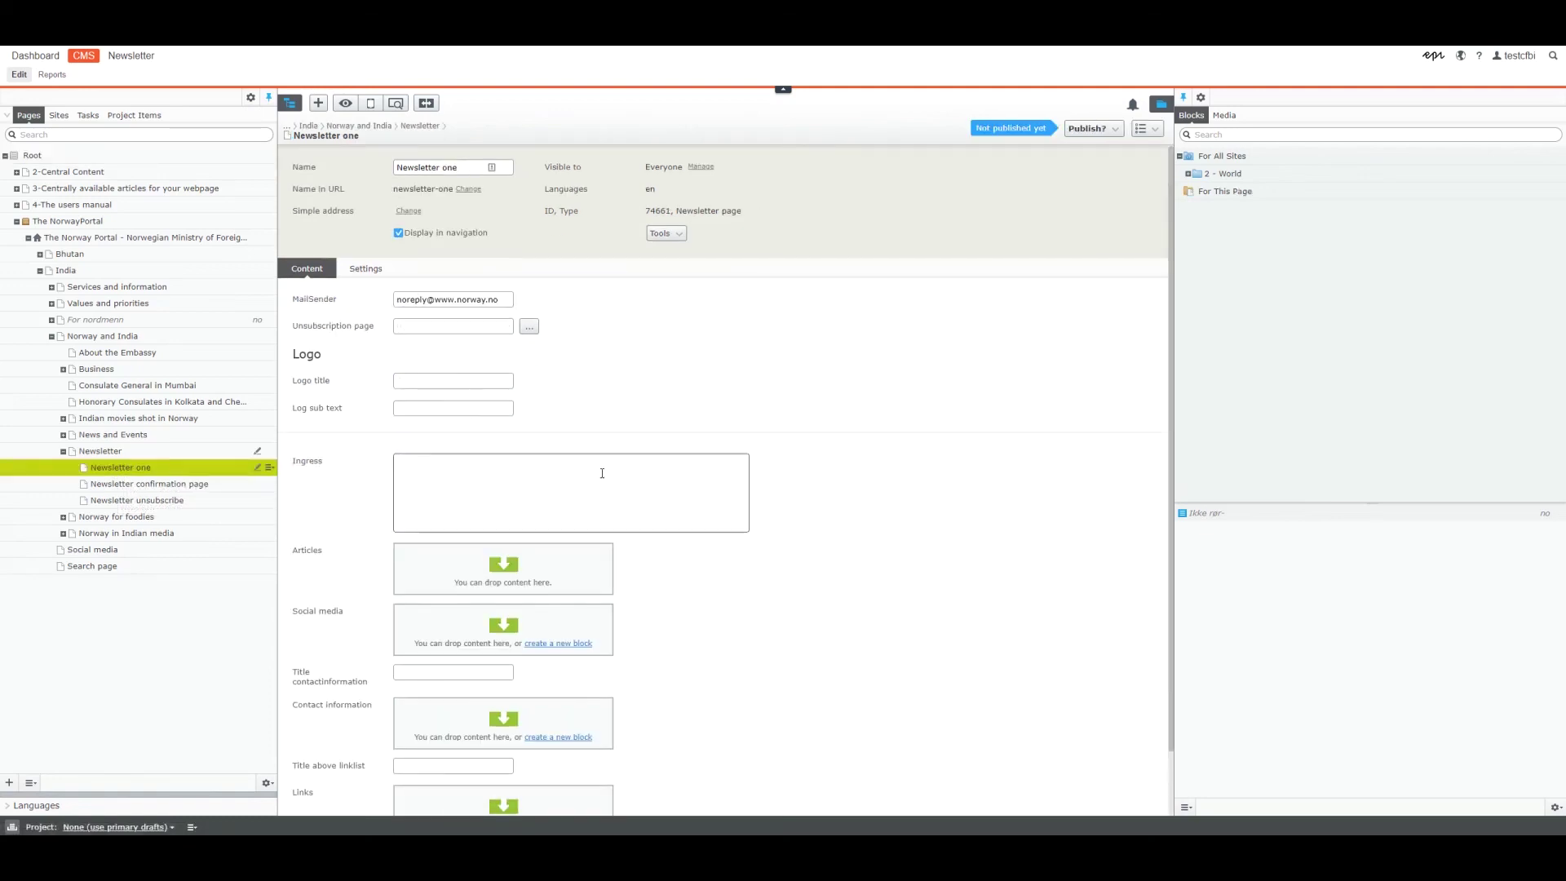
click(1147, 129)
click(1193, 175)
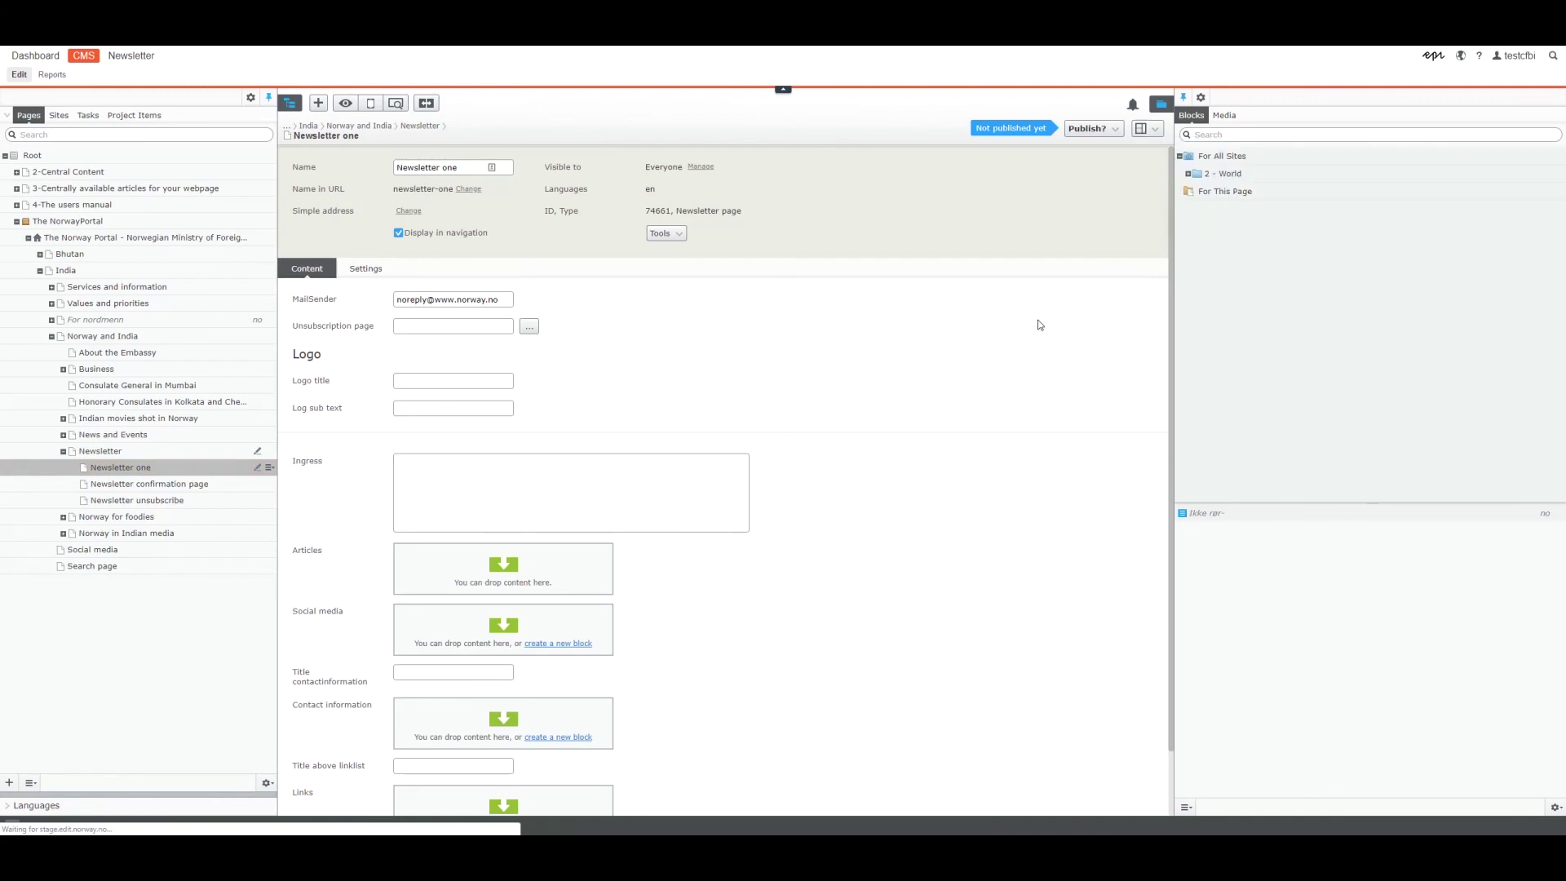
click(1164, 109)
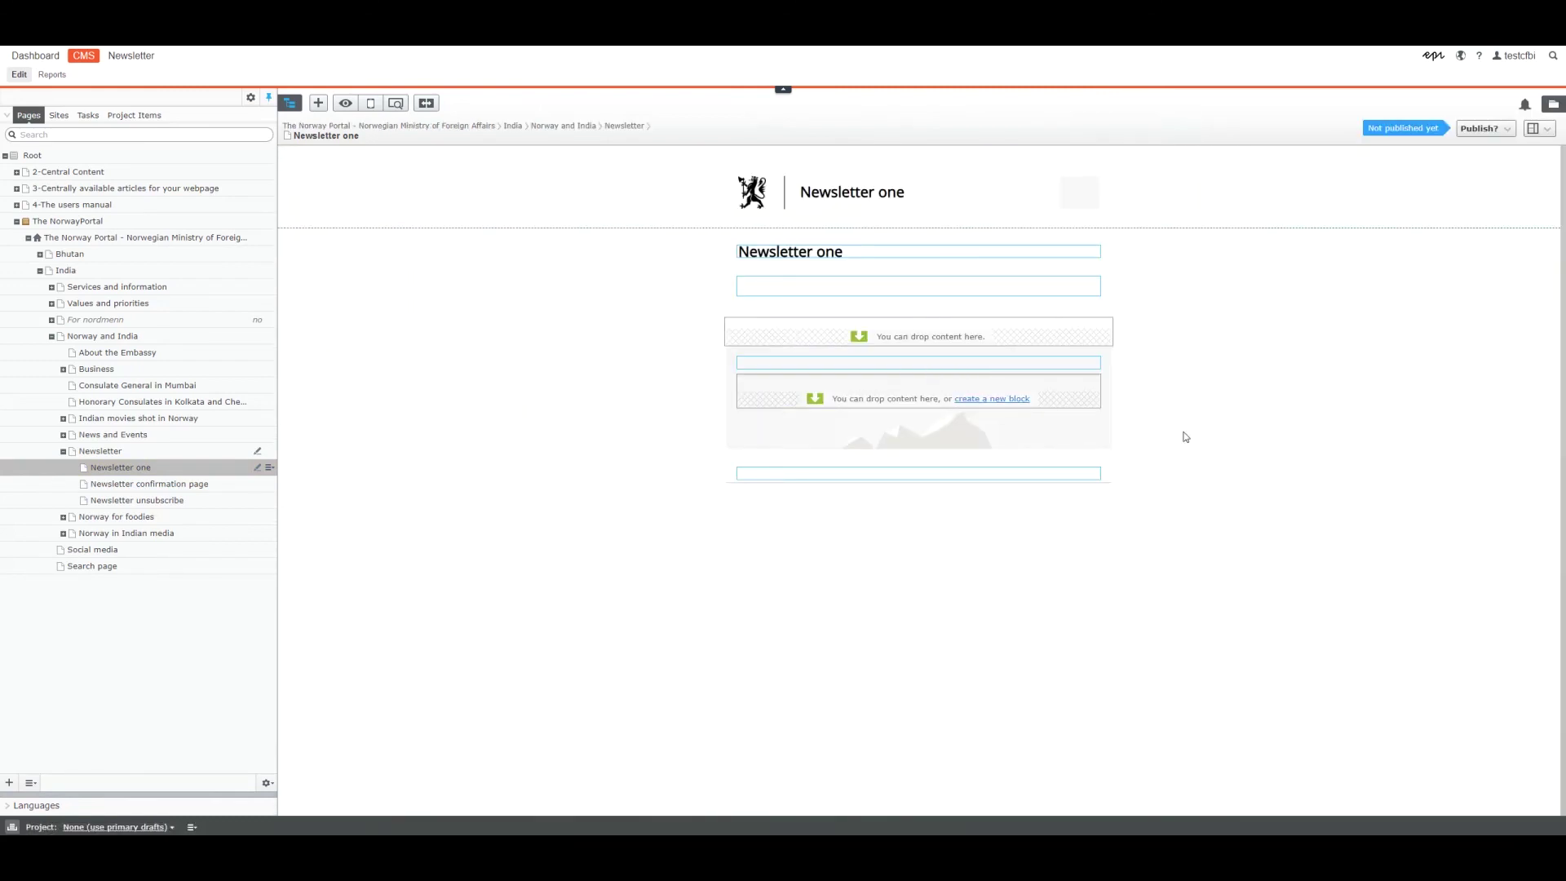